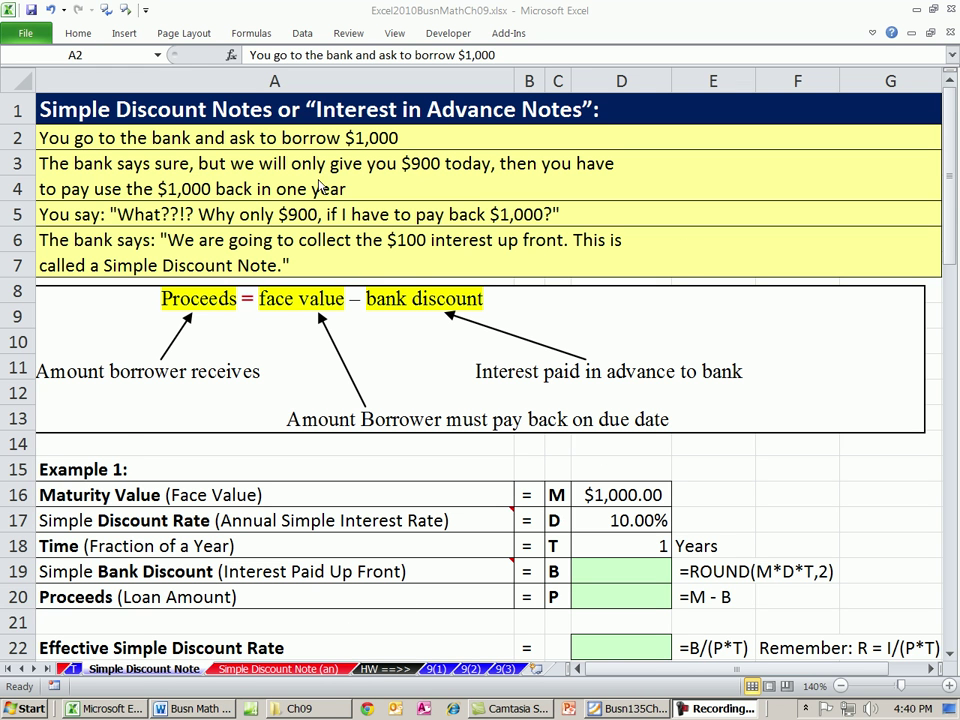
Review the simple discount note scenario and the Example 1 labels for maturity value, discount rate, time, bank discount and proceeds
click(335, 22)
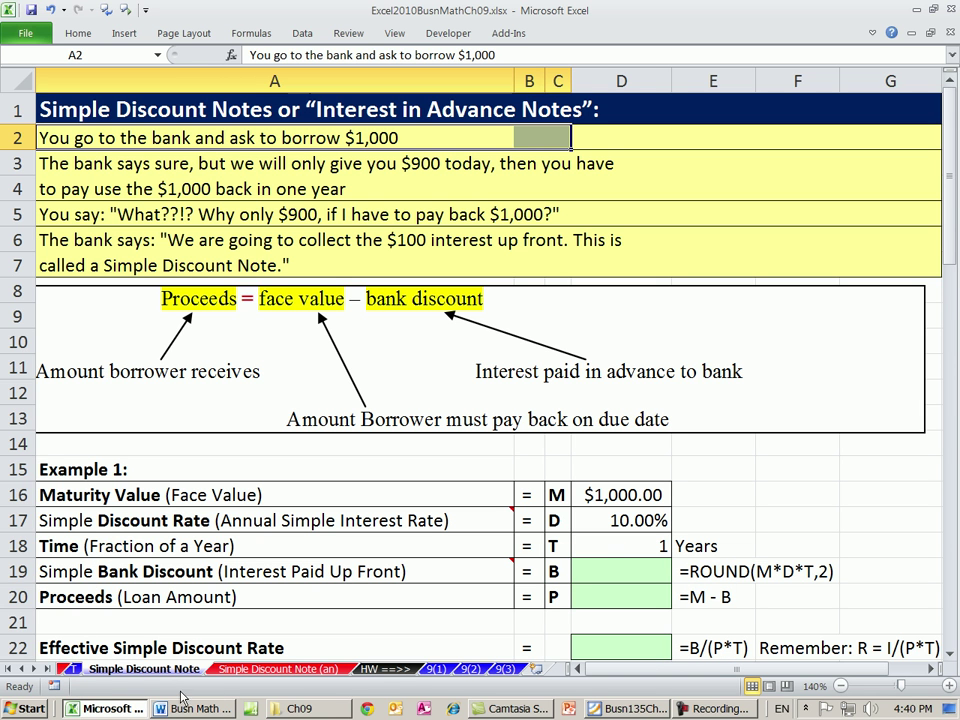
click(84, 108)
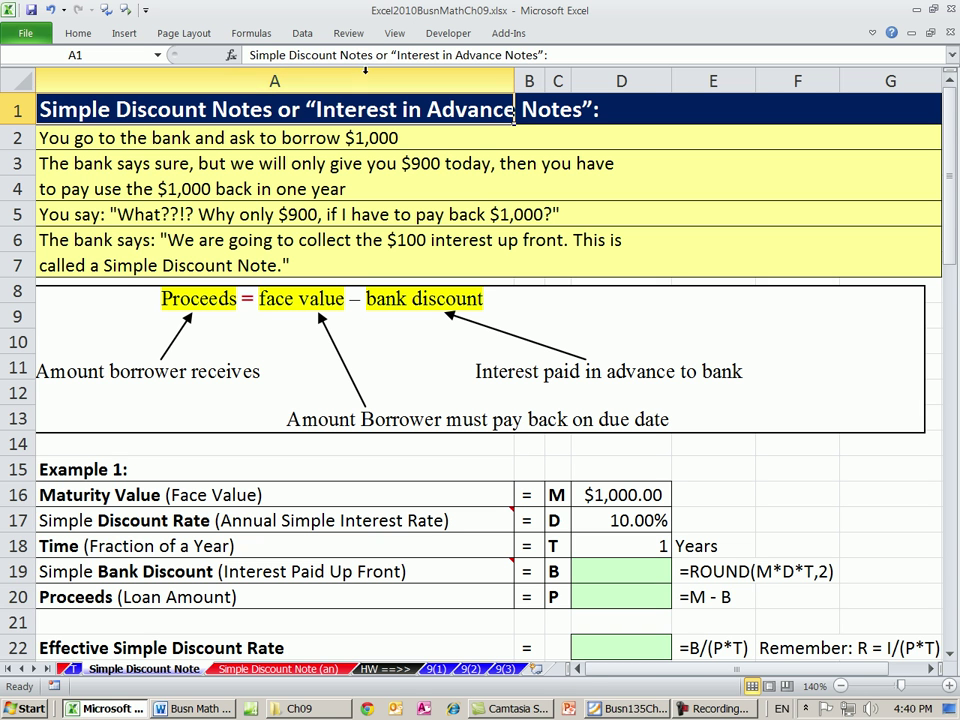
click(557, 138)
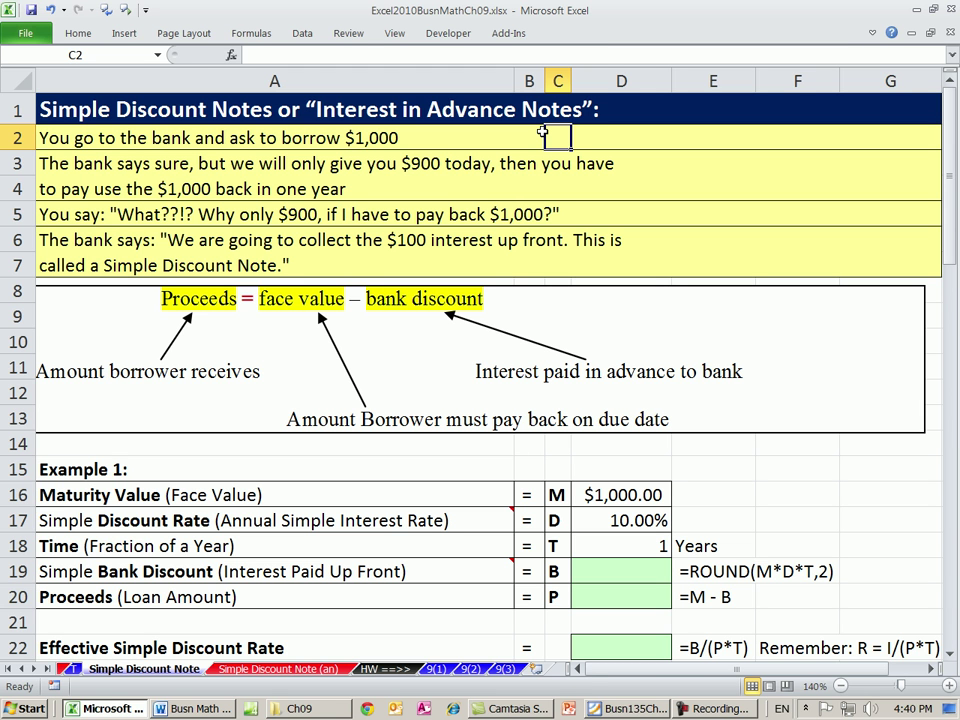
click(190, 137)
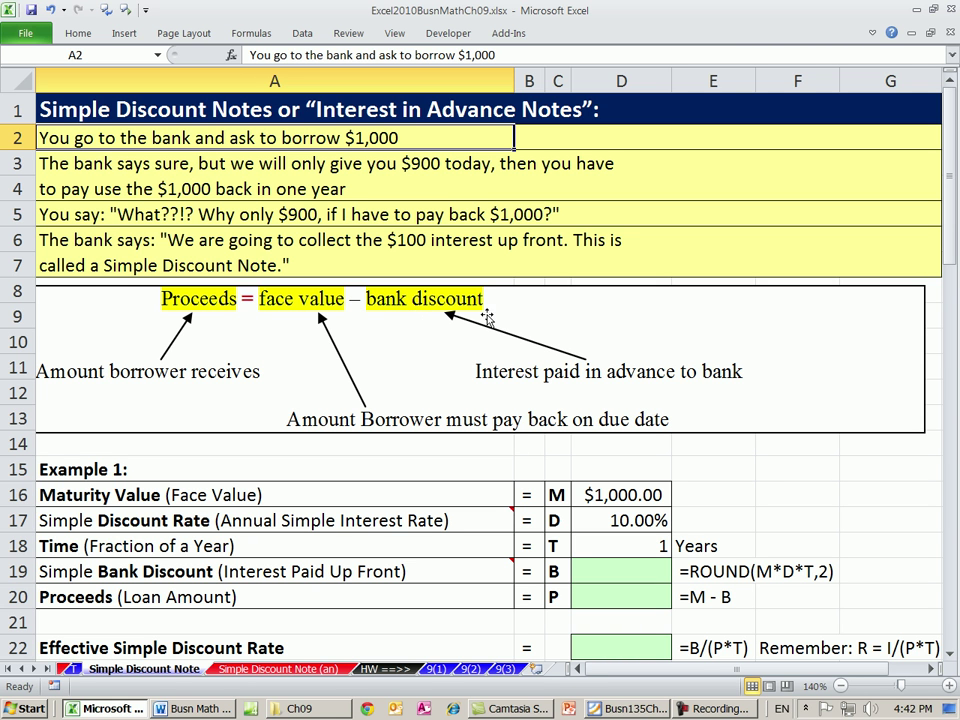
click(461, 495)
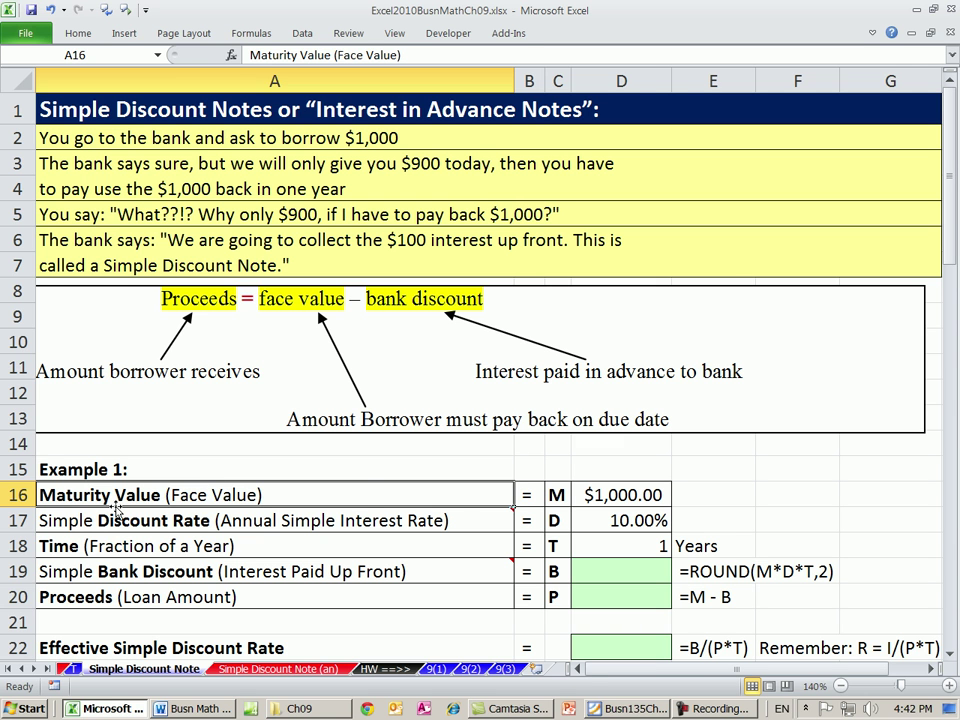
click(558, 495)
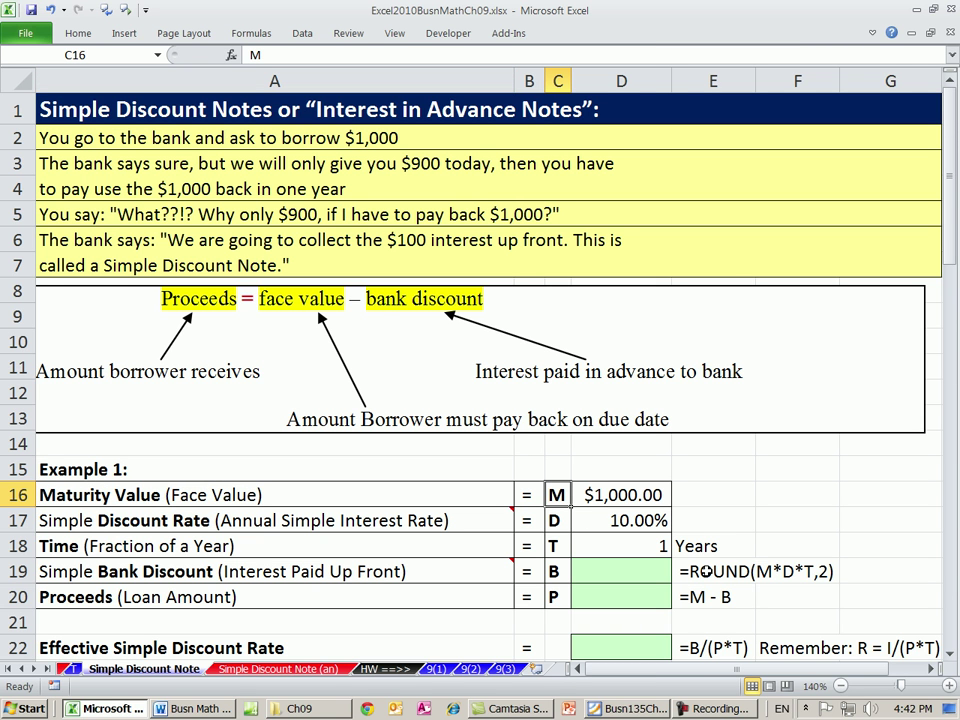
click(765, 494)
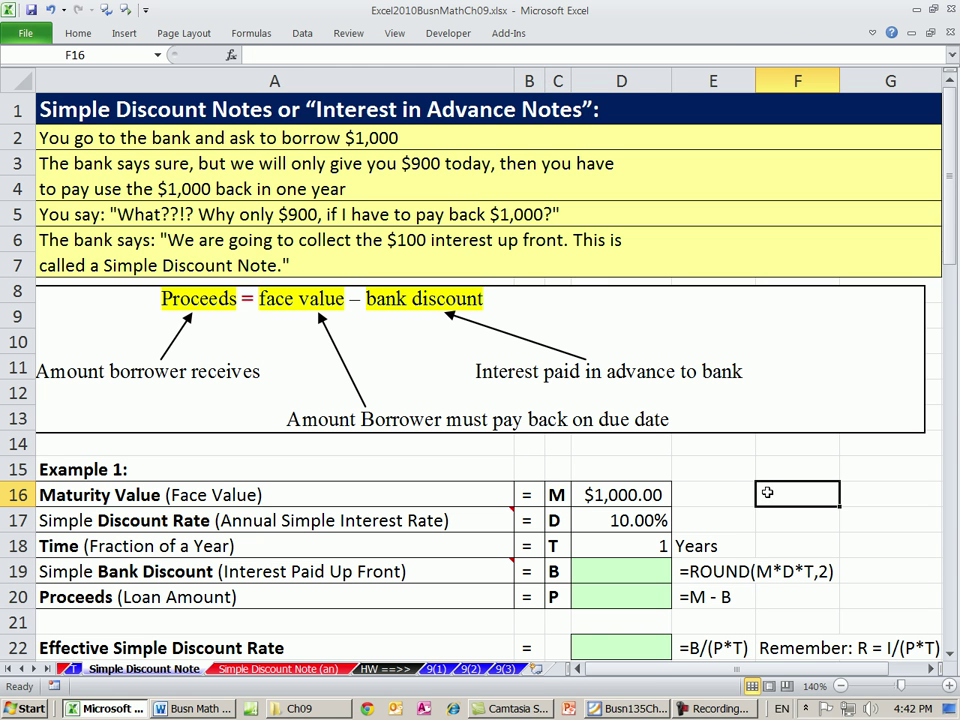
mouse_move(176, 532)
click(554, 529)
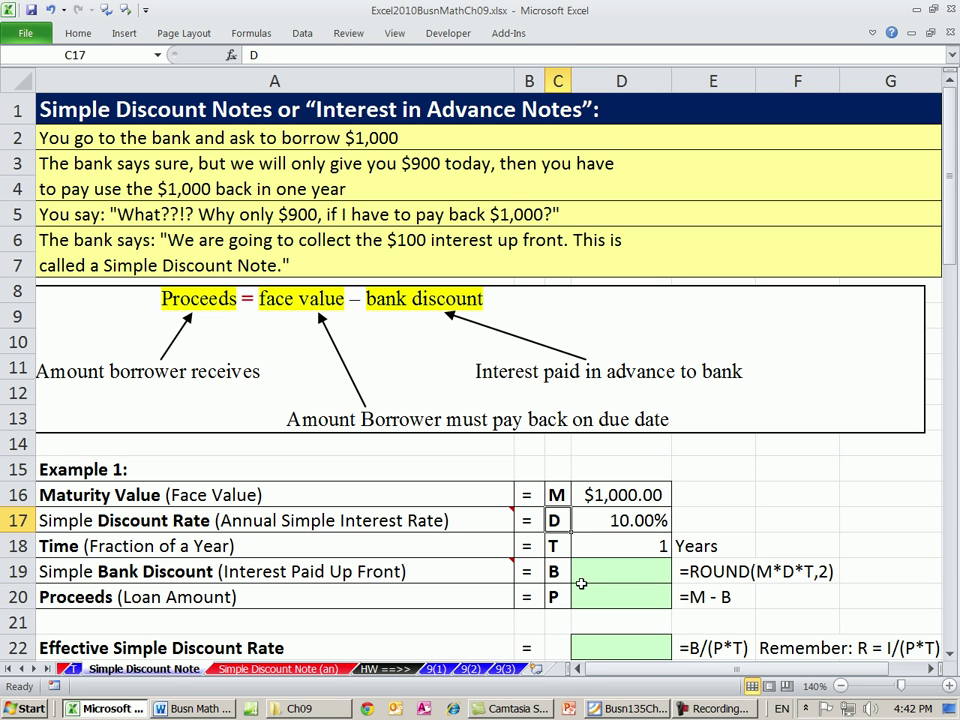
click(557, 494)
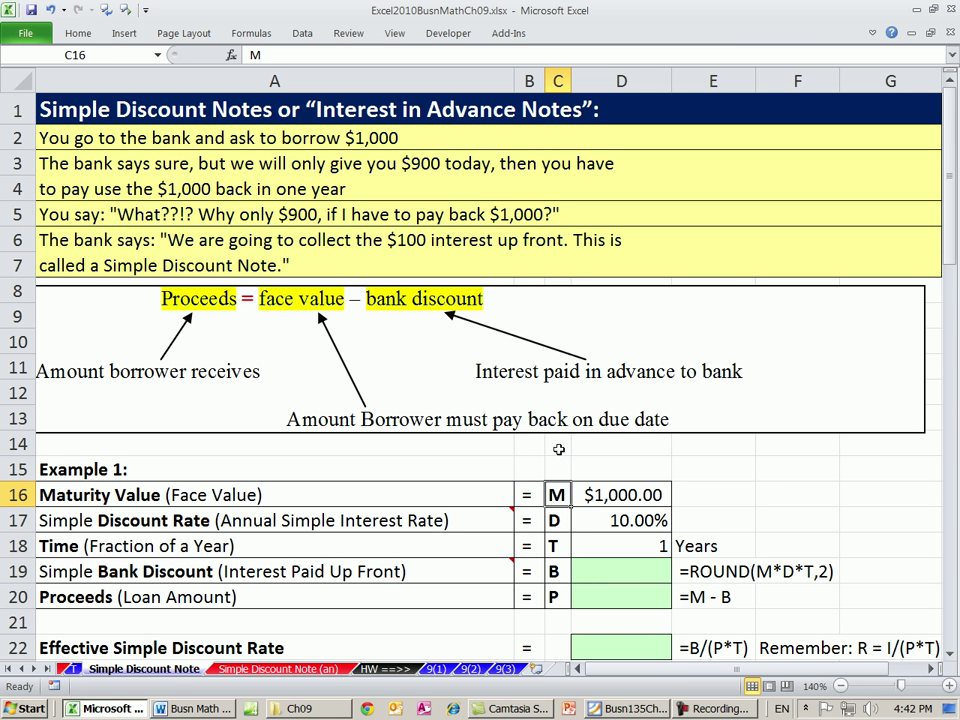
mouse_move(40, 511)
click(560, 520)
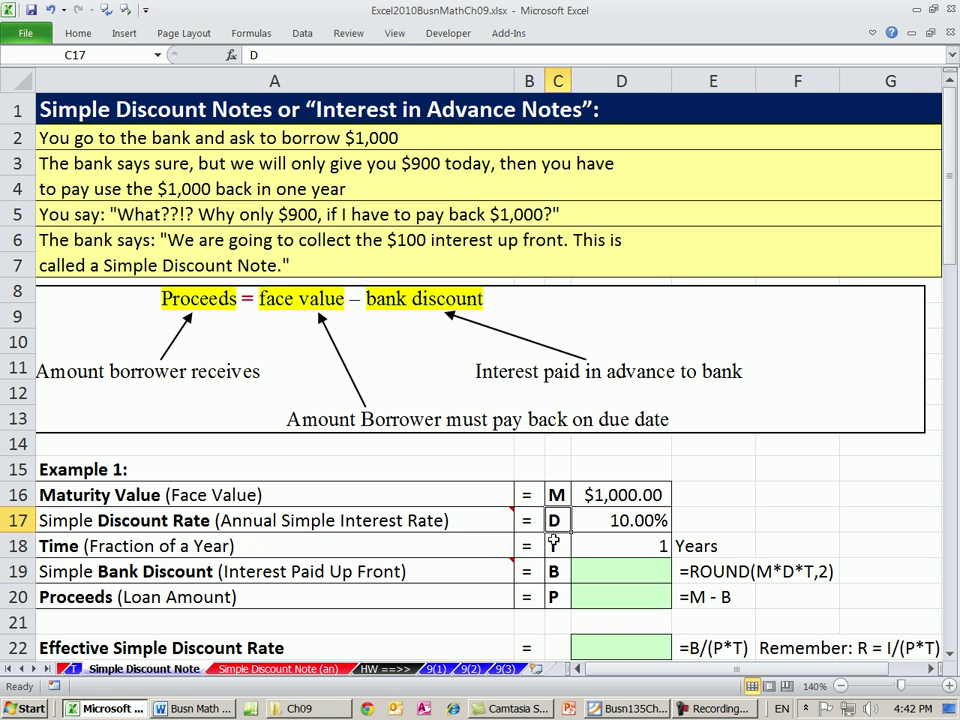
click(552, 546)
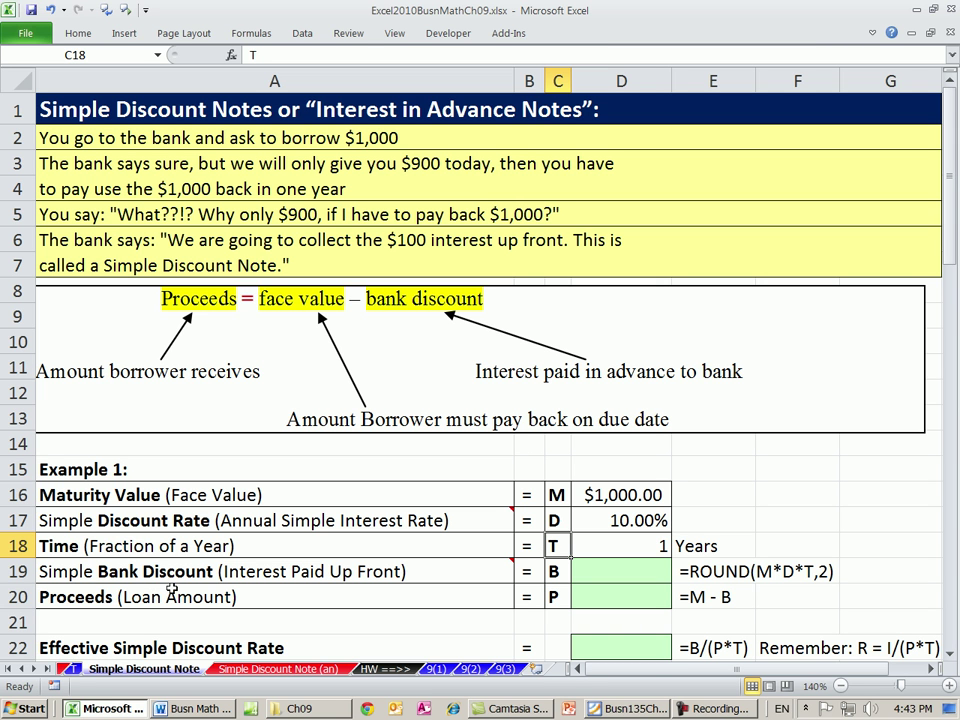
click(566, 571)
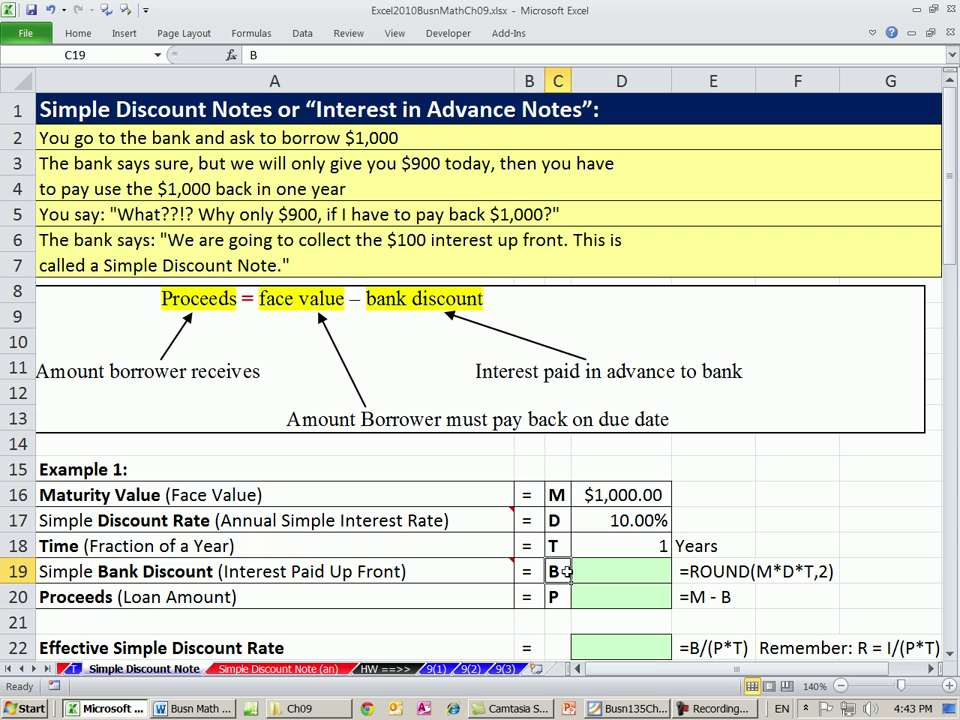
mouse_move(160, 578)
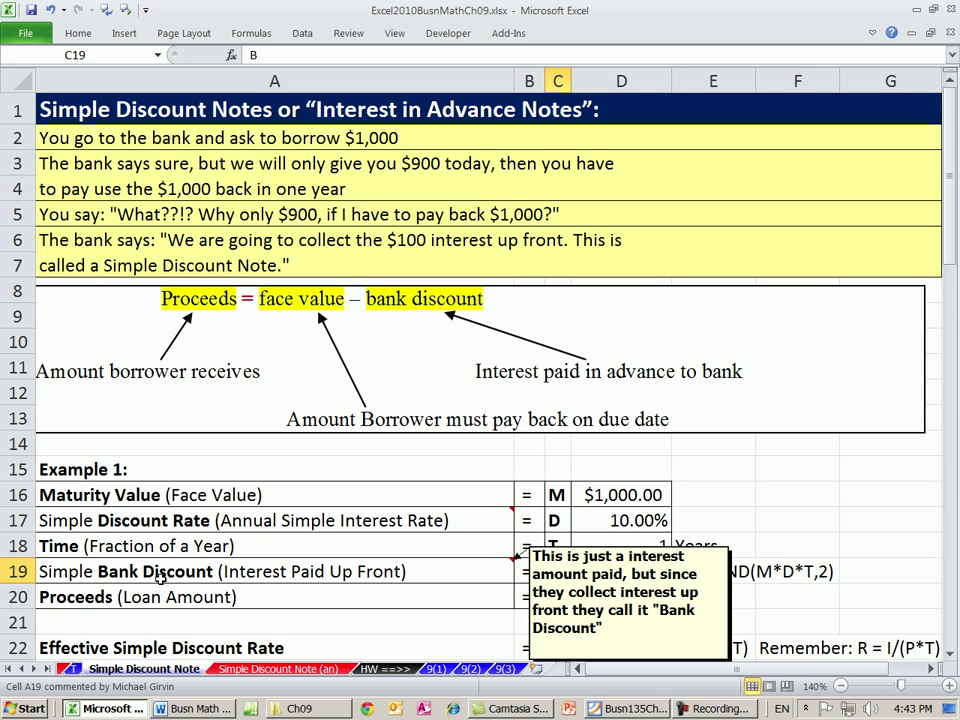
click(564, 598)
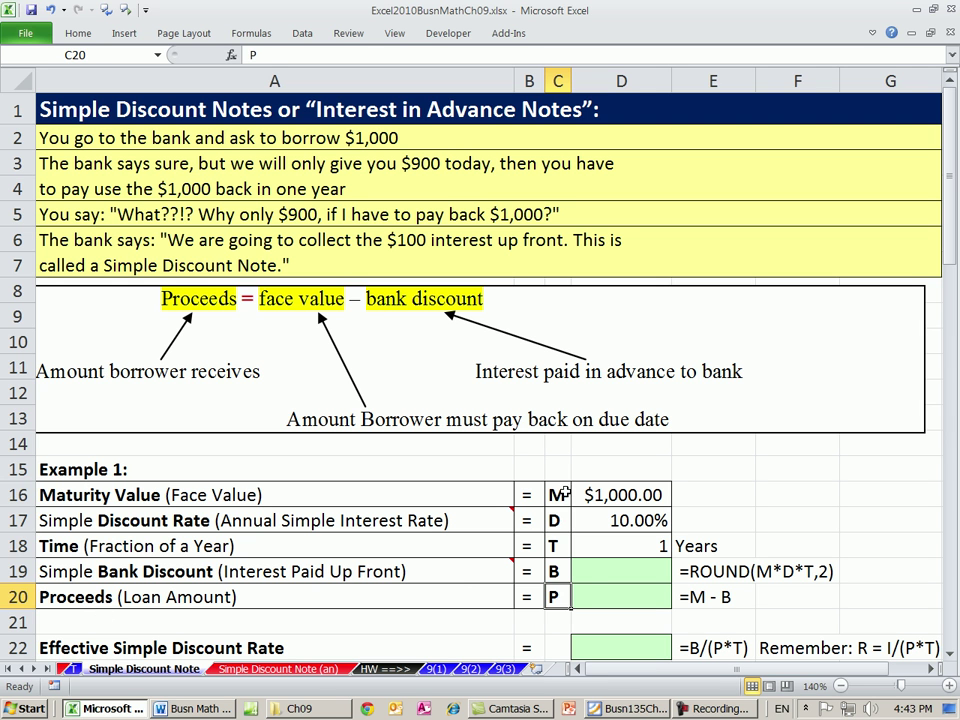
drag(564, 493, 560, 600)
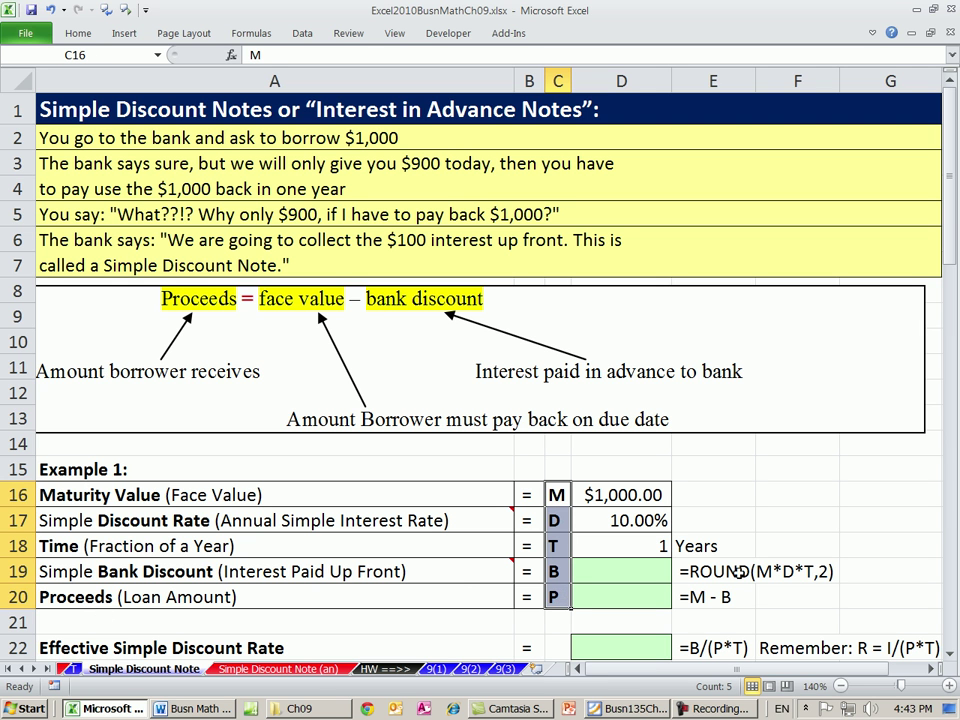
Calculate the simple bank discount in D19 with =ROUND(D16*D17*D18,2)
click(643, 571)
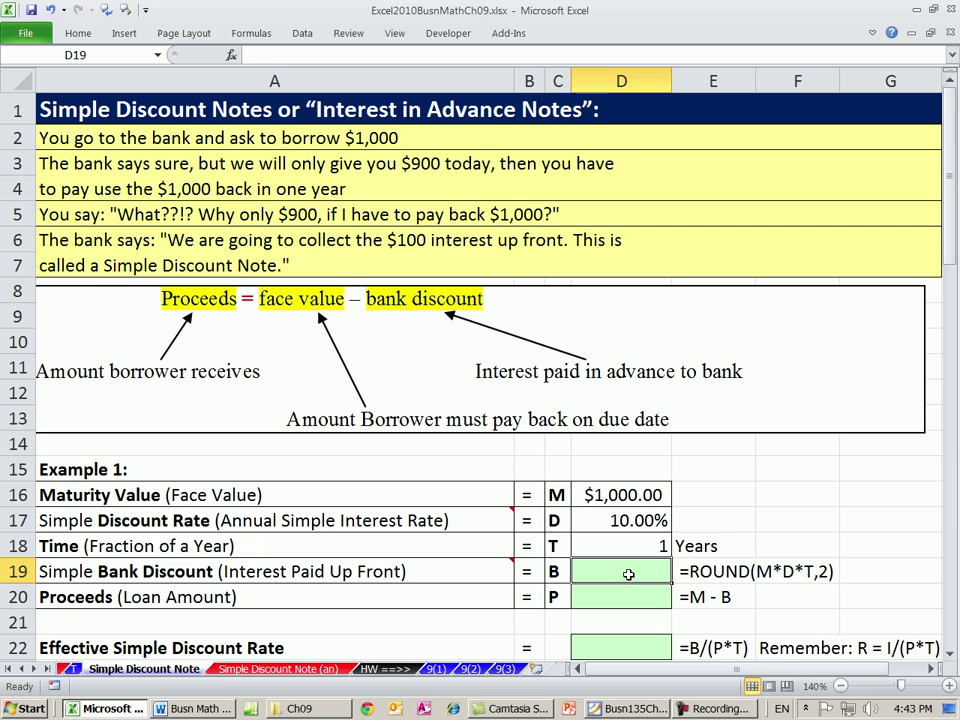
text(=round)
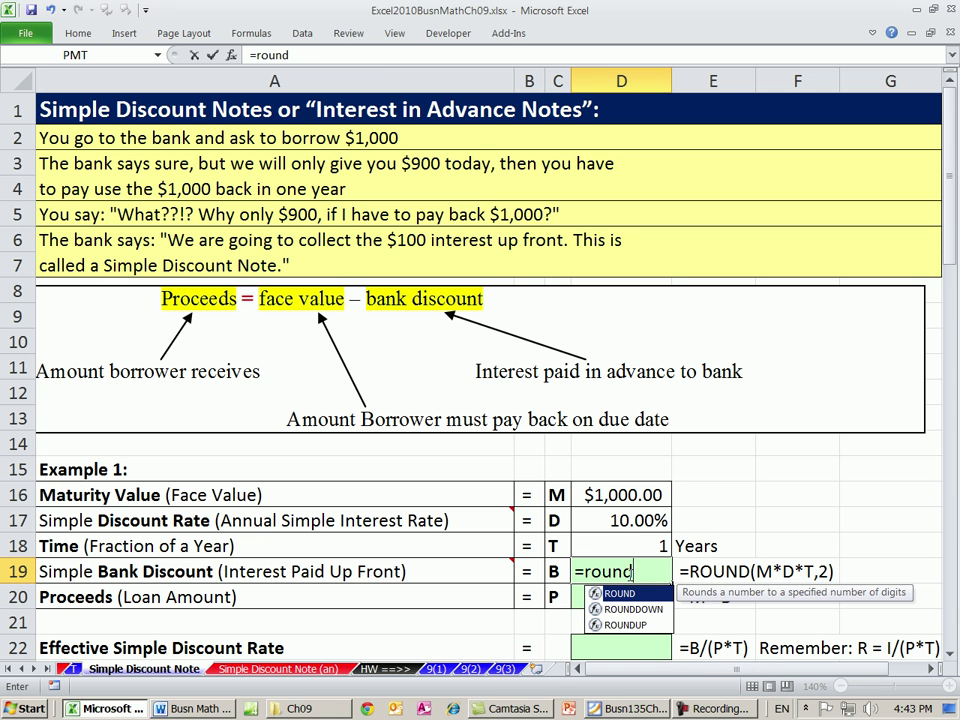
key(Tab)
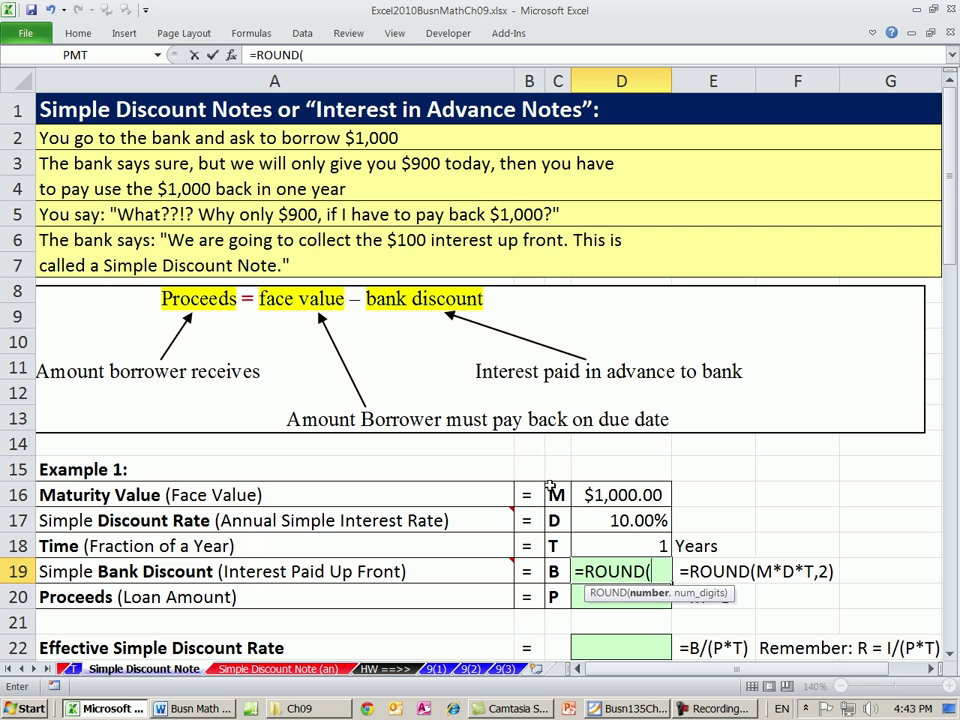
click(611, 487)
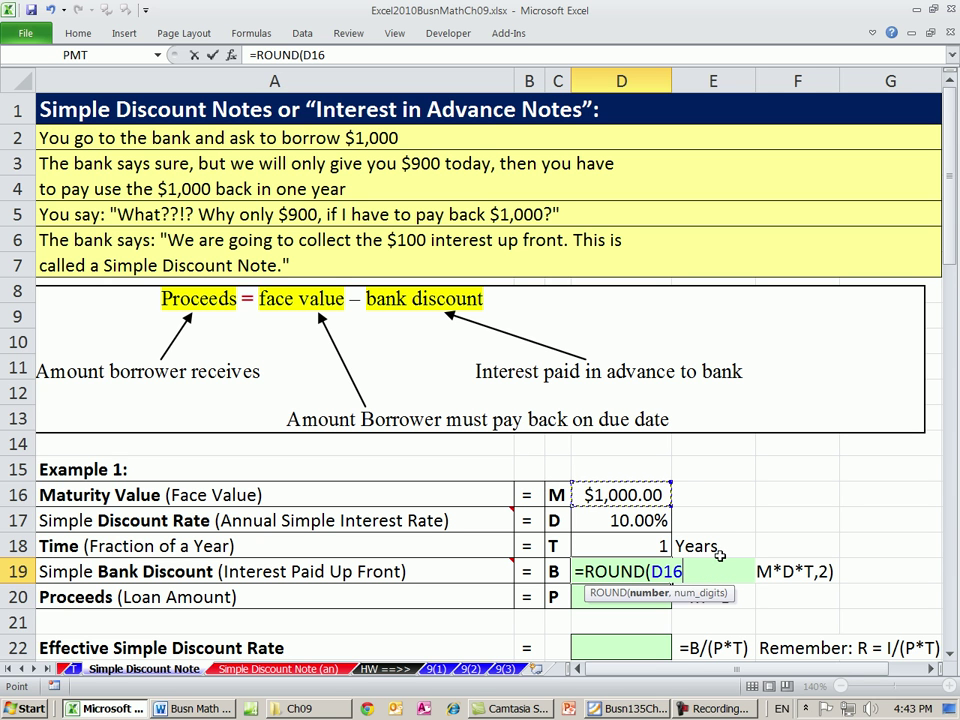
text(*)
click(640, 520)
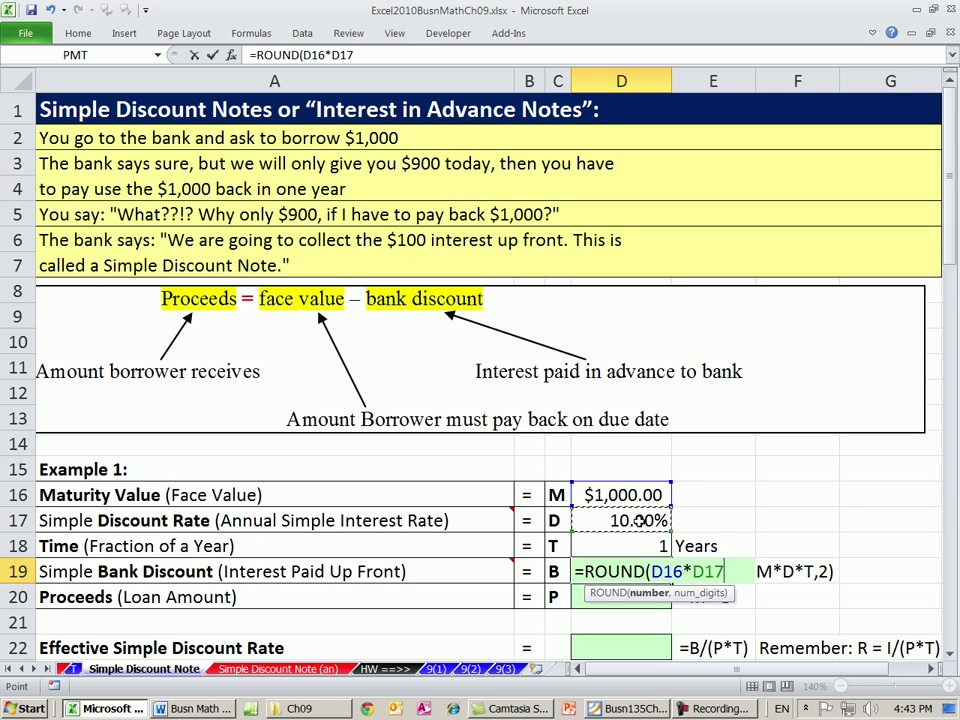
text(*)
click(640, 545)
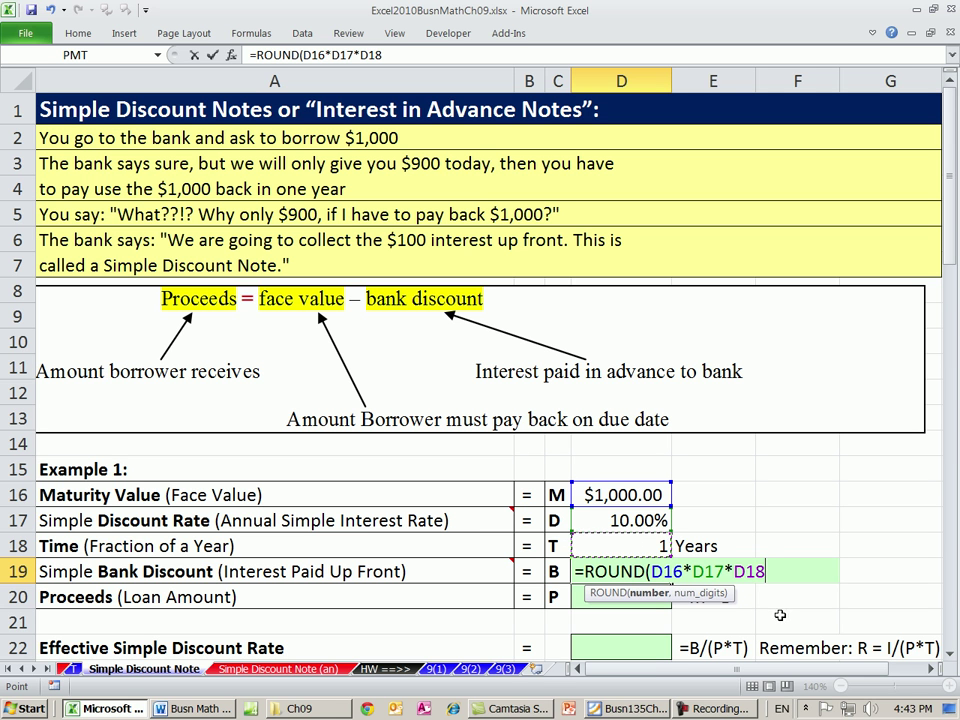
text(,2))
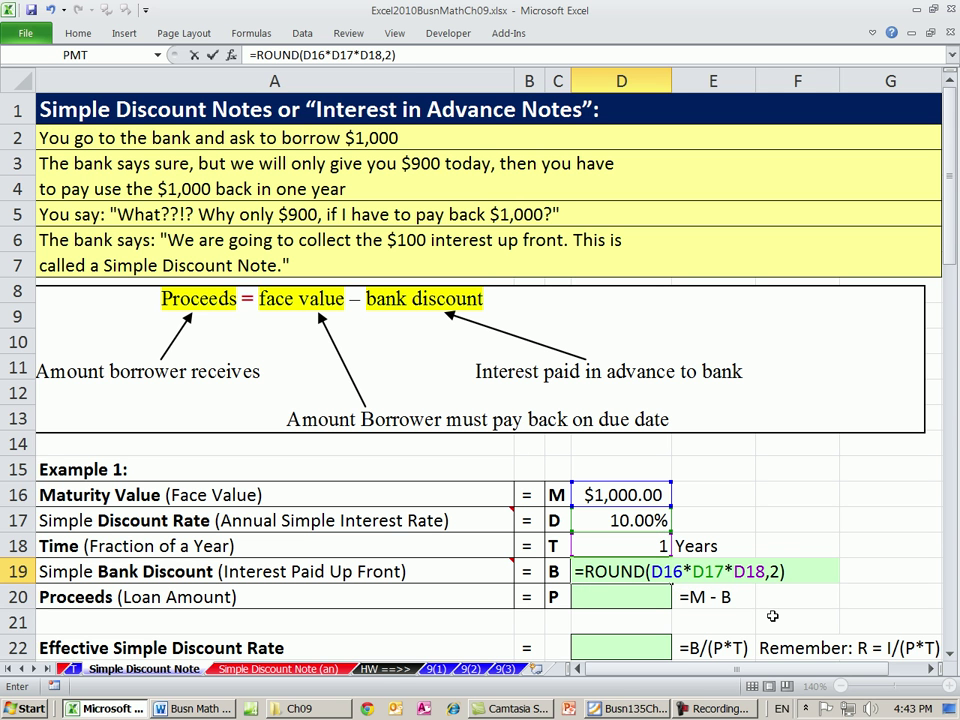
key(ctrl+Return)
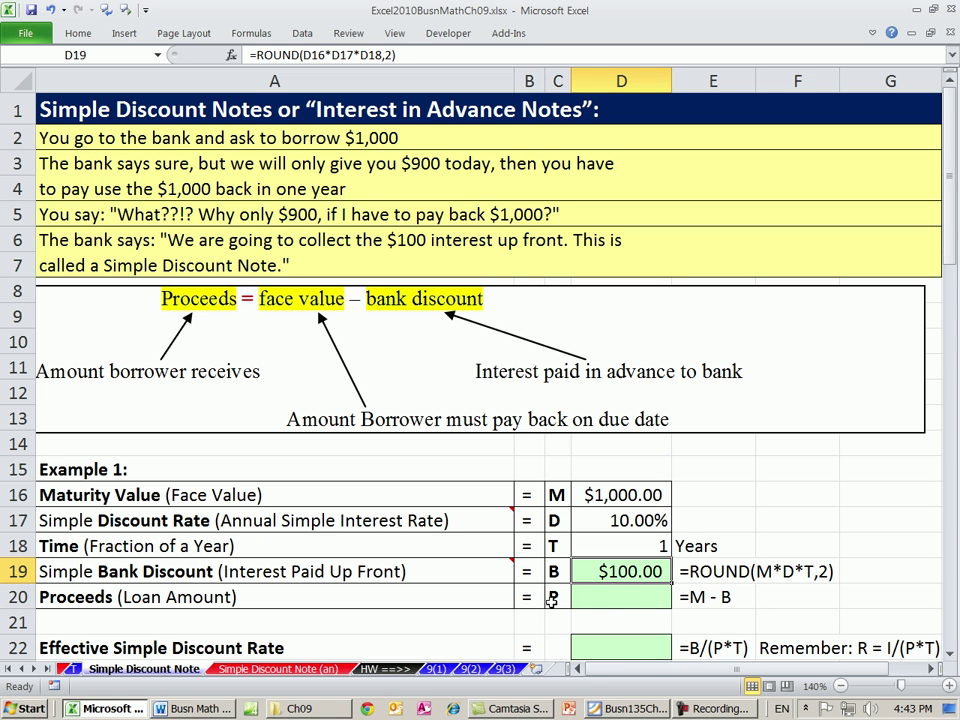
Calculate the proceeds in D20 as maturity value minus bank discount, using =D16-D19
click(605, 597)
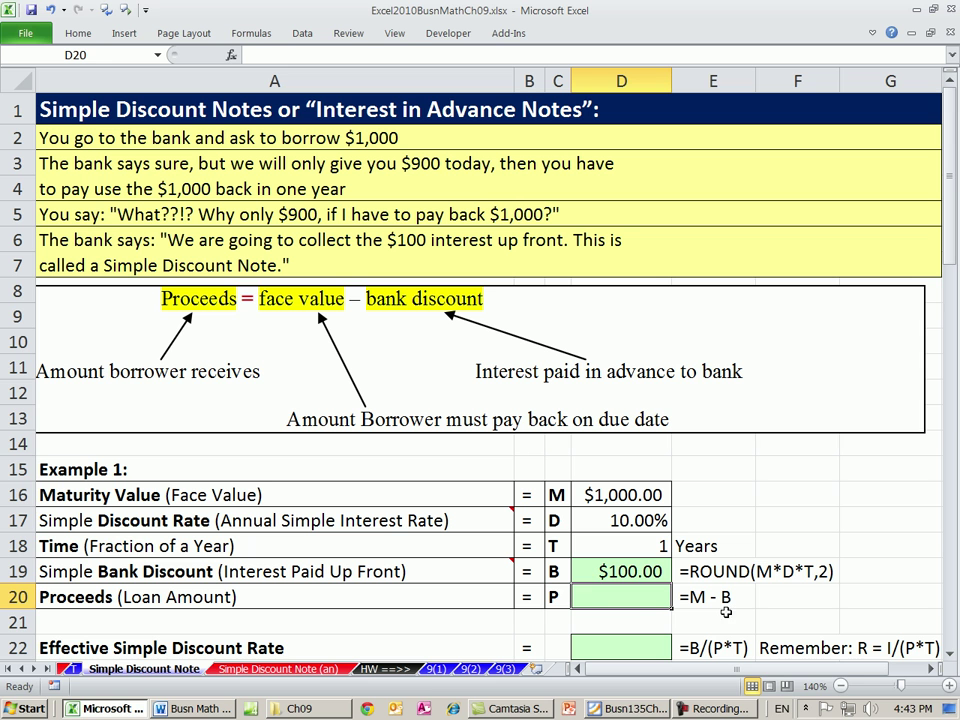
text(=)
click(661, 495)
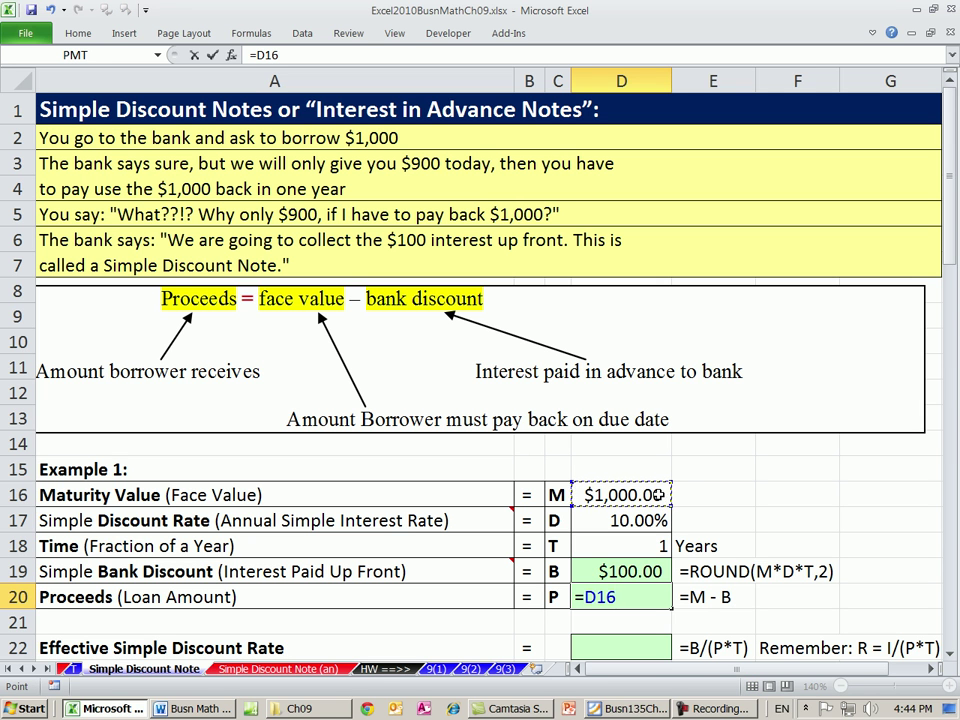
text(-)
click(624, 570)
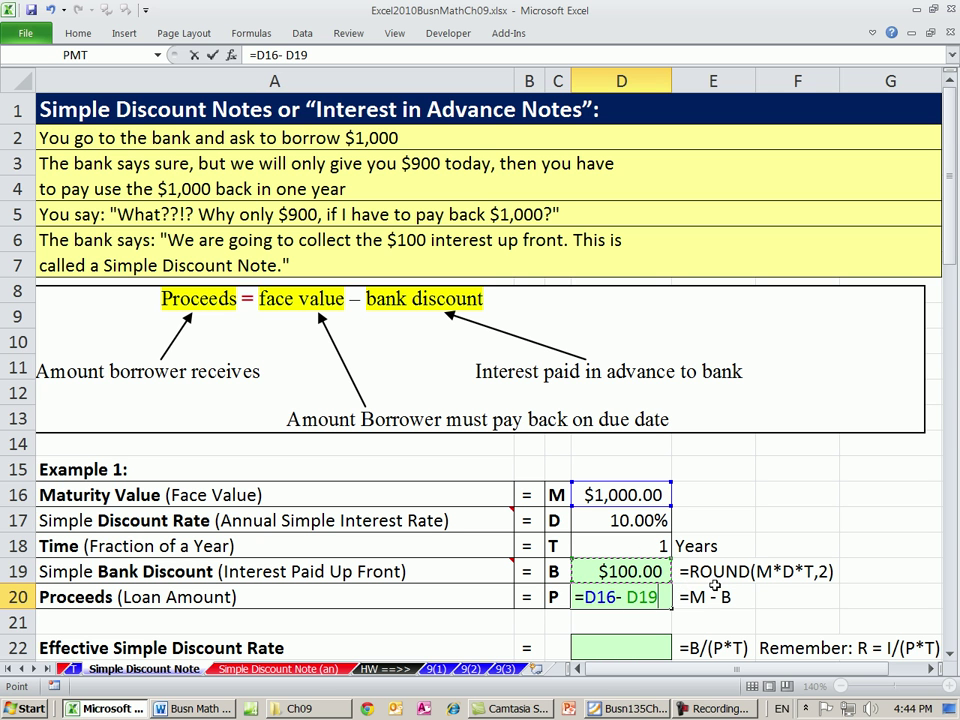
key(ctrl+Return)
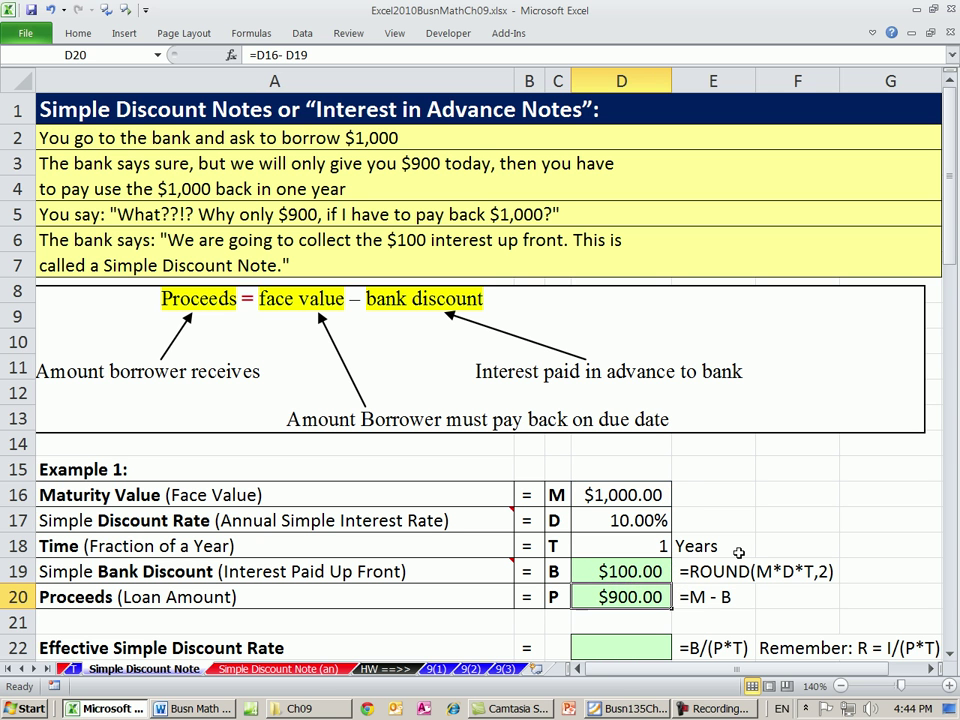
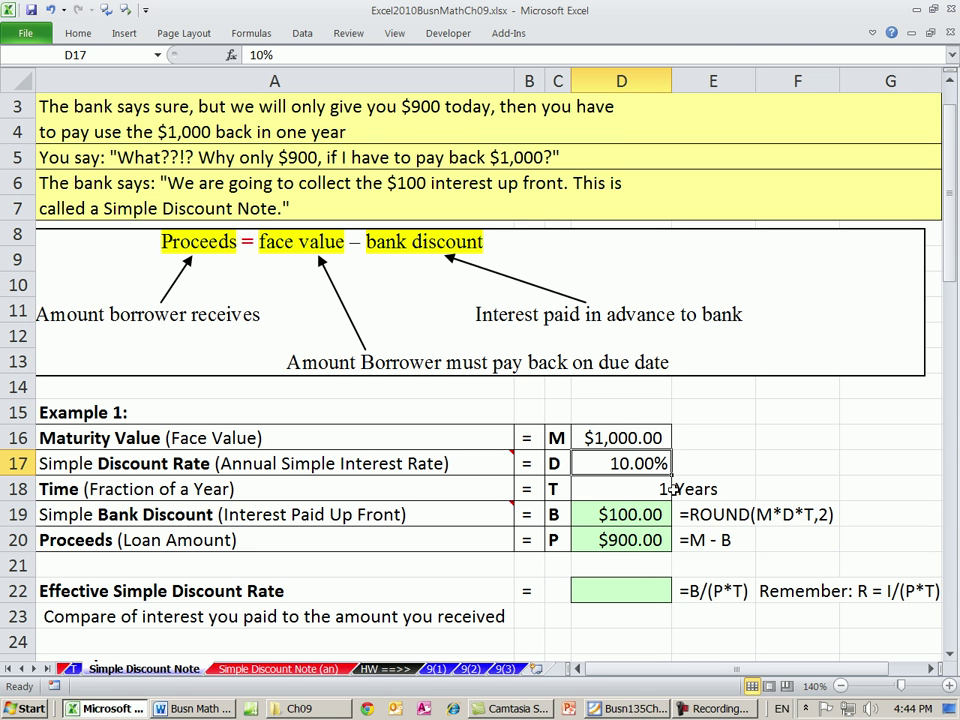
click(668, 540)
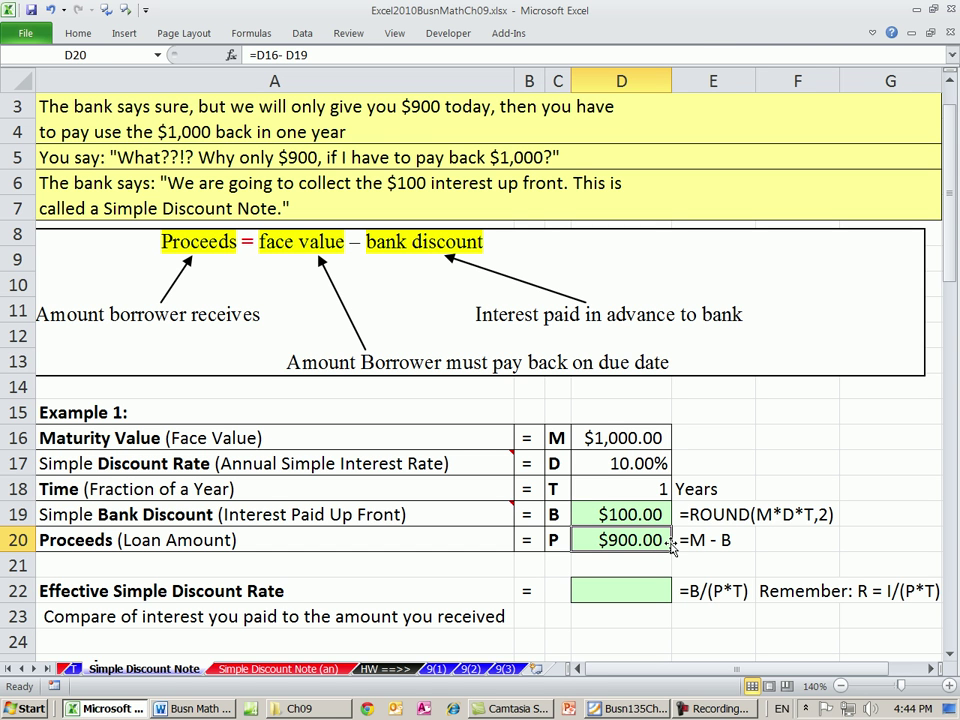
click(640, 463)
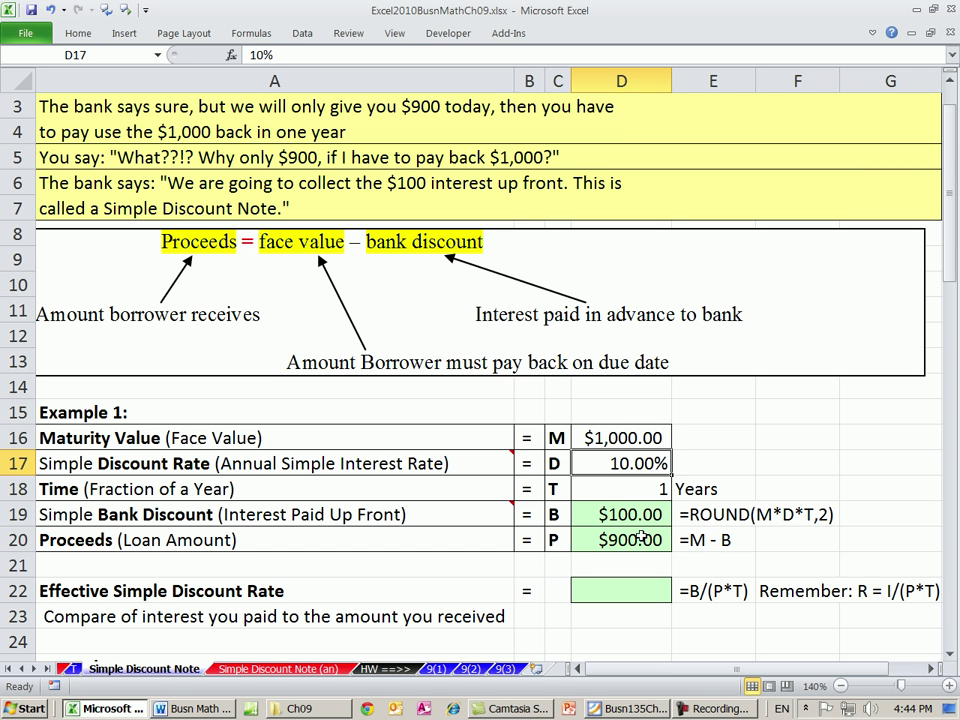
click(641, 539)
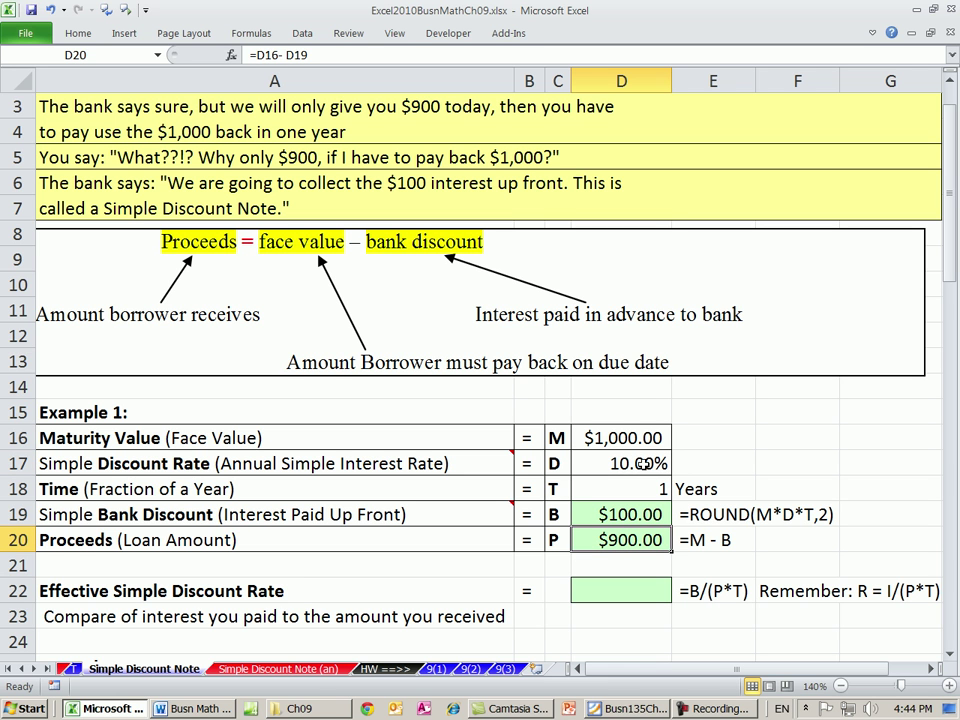
click(647, 512)
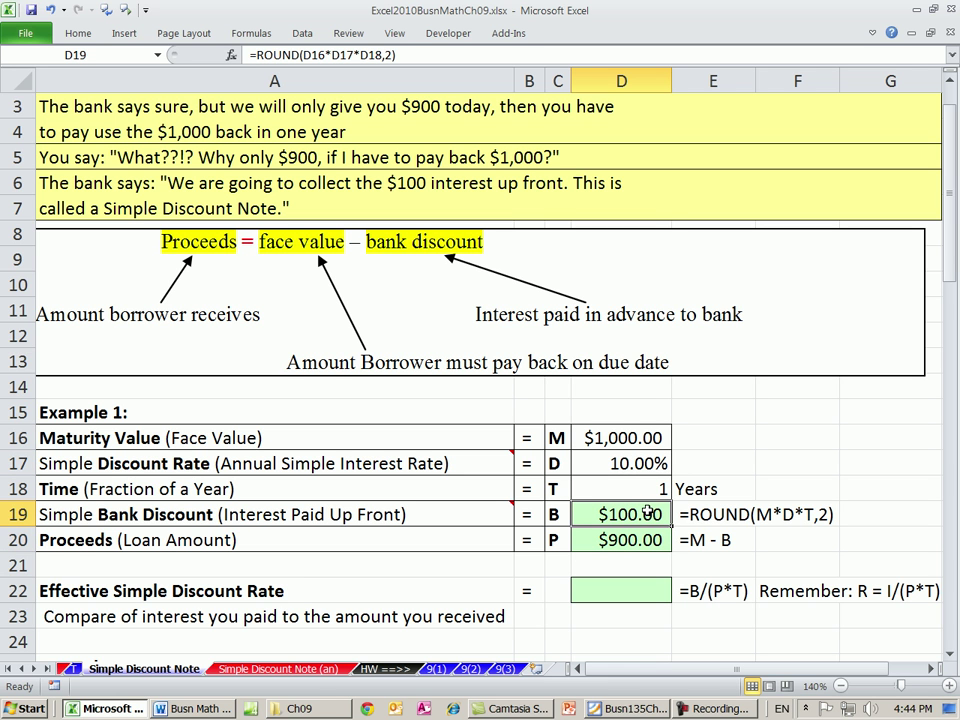
click(655, 539)
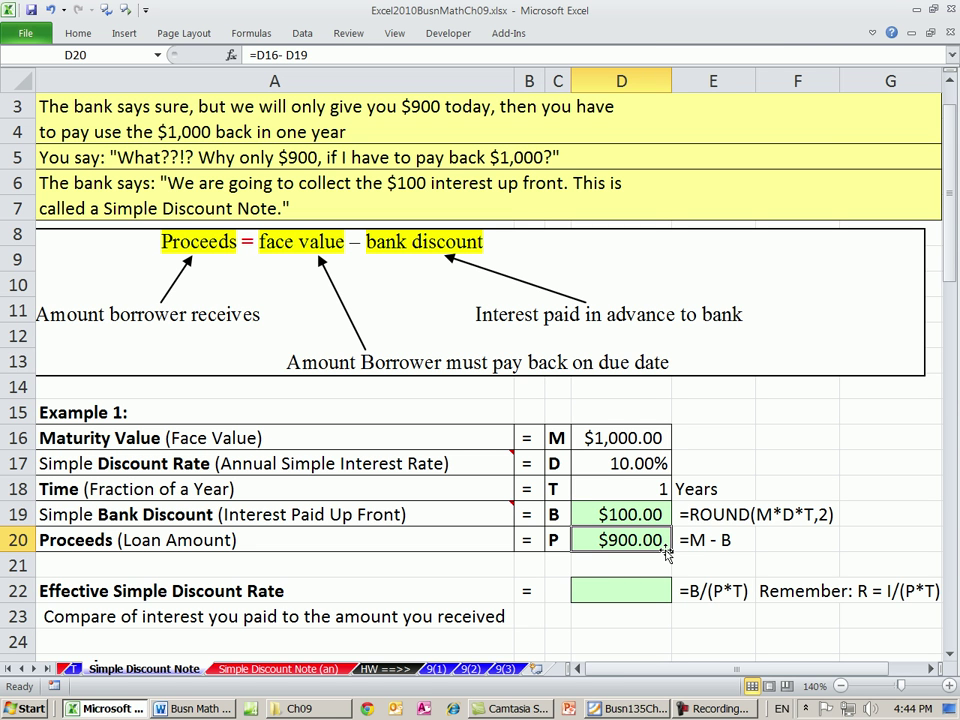
Calculate the effective simple discount rate in D22 as bank discount divided by proceeds, using =D19/D20
click(632, 590)
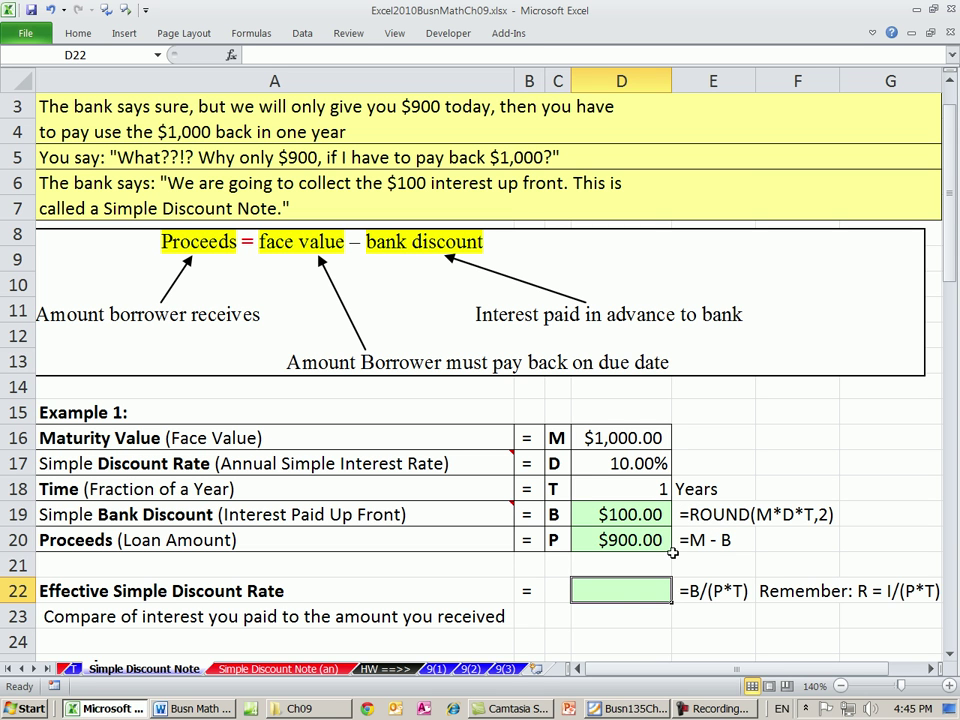
text(=)
click(622, 514)
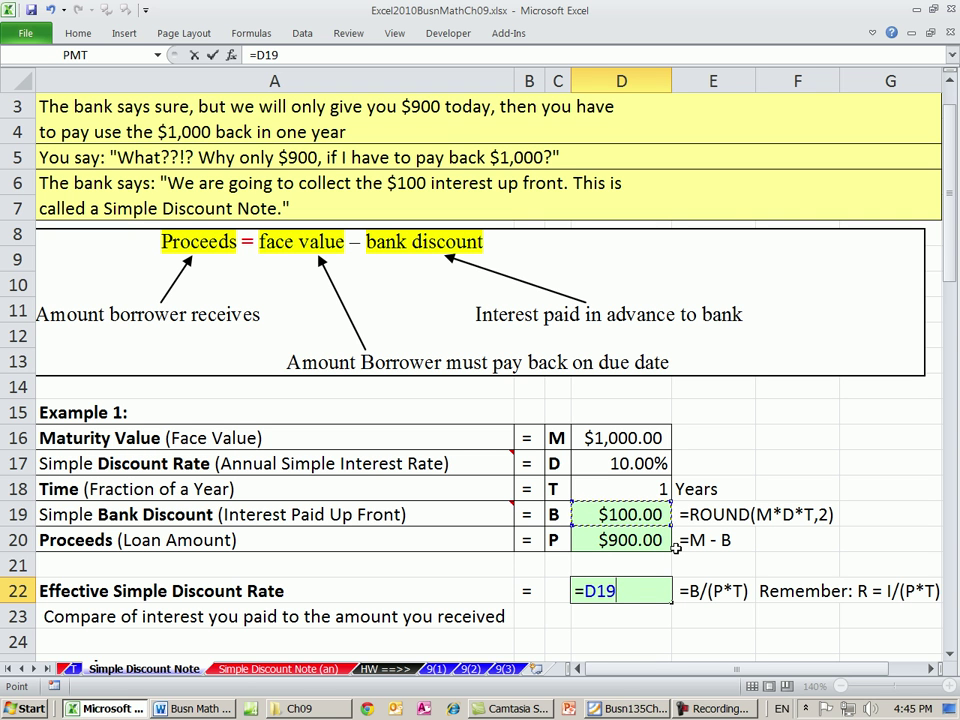
text(/)
click(651, 536)
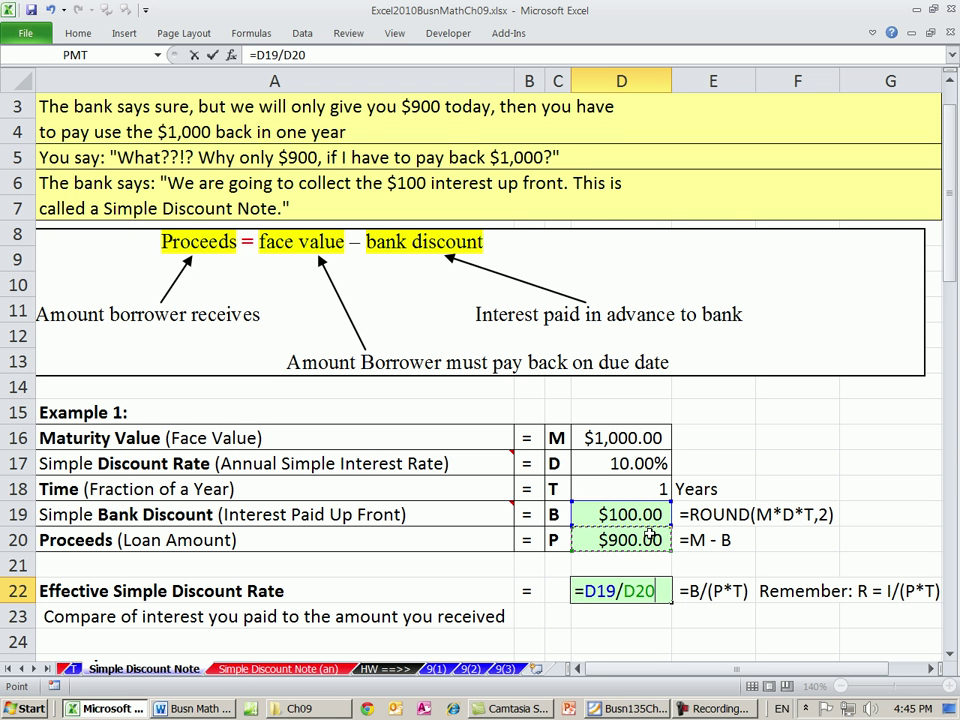
key(ctrl+Return)
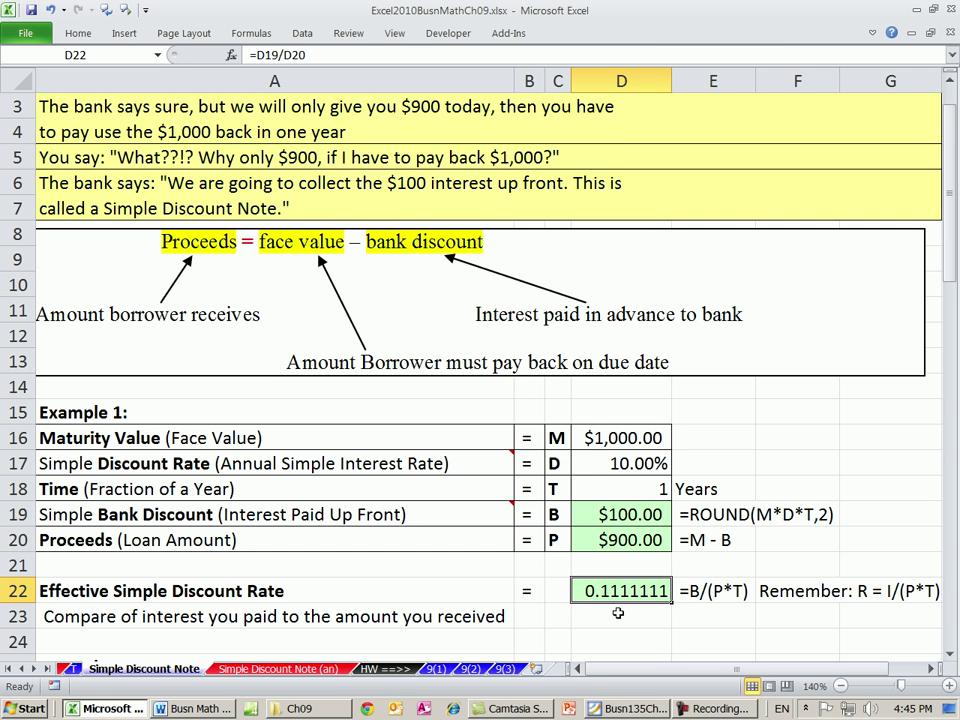
Extend the effective simple discount rate formula in D22 to include time, making it =D19/(D20*D18)
click(615, 514)
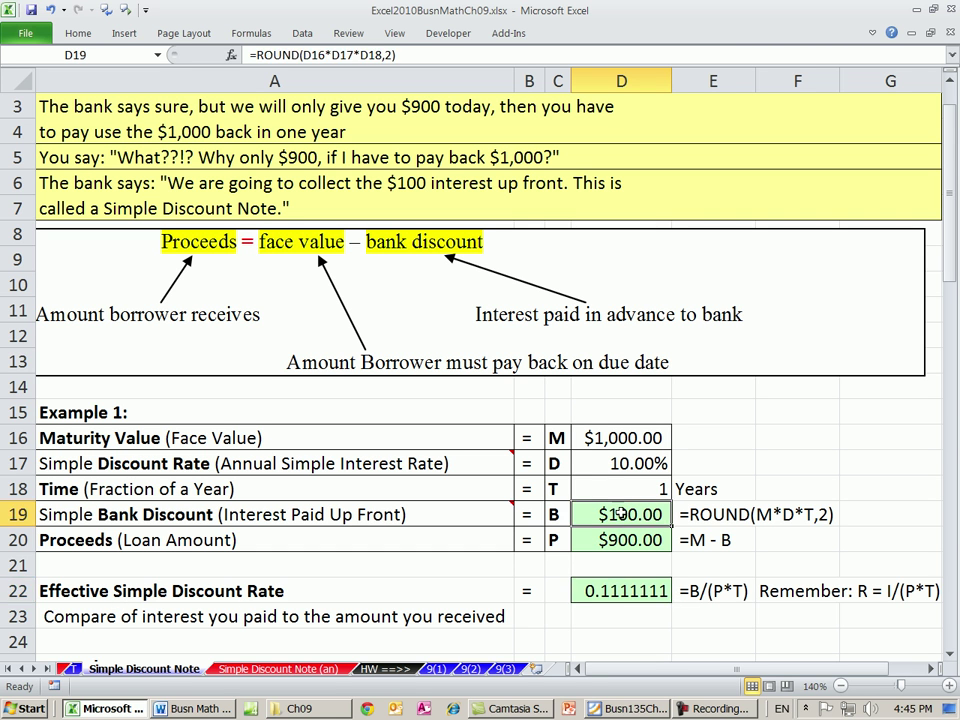
click(627, 591)
text(=D19/D20)
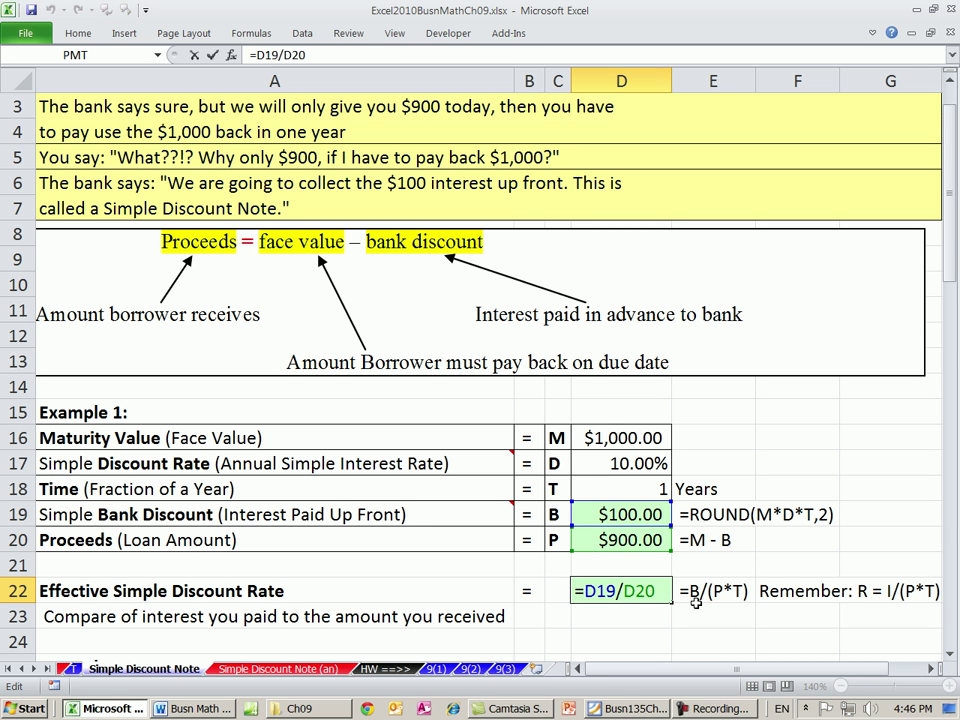
text(()
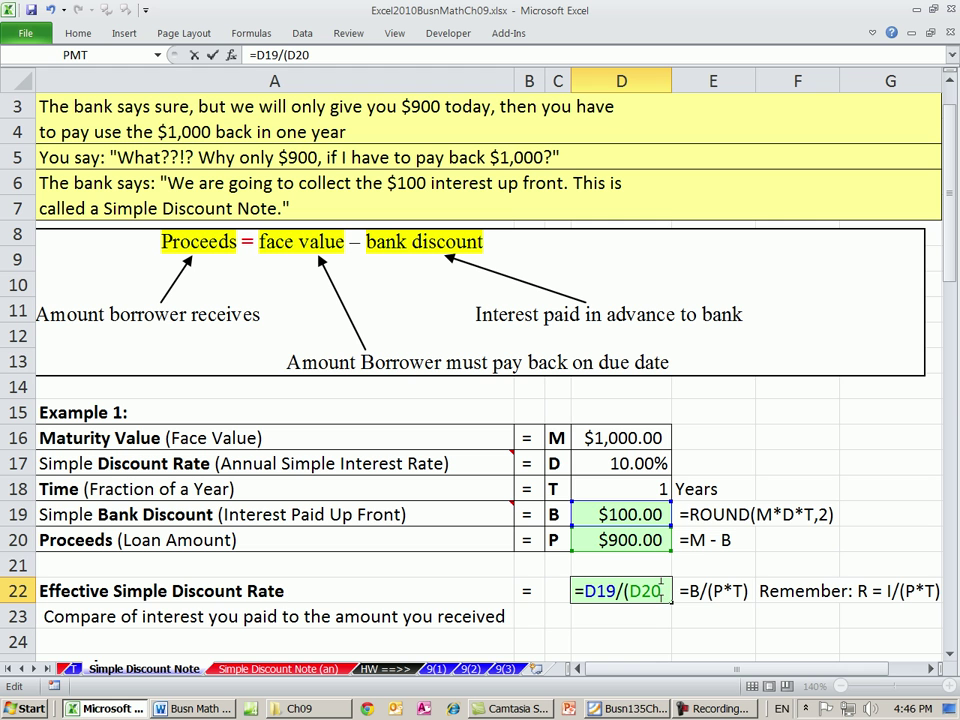
text(*)
click(612, 489)
text())
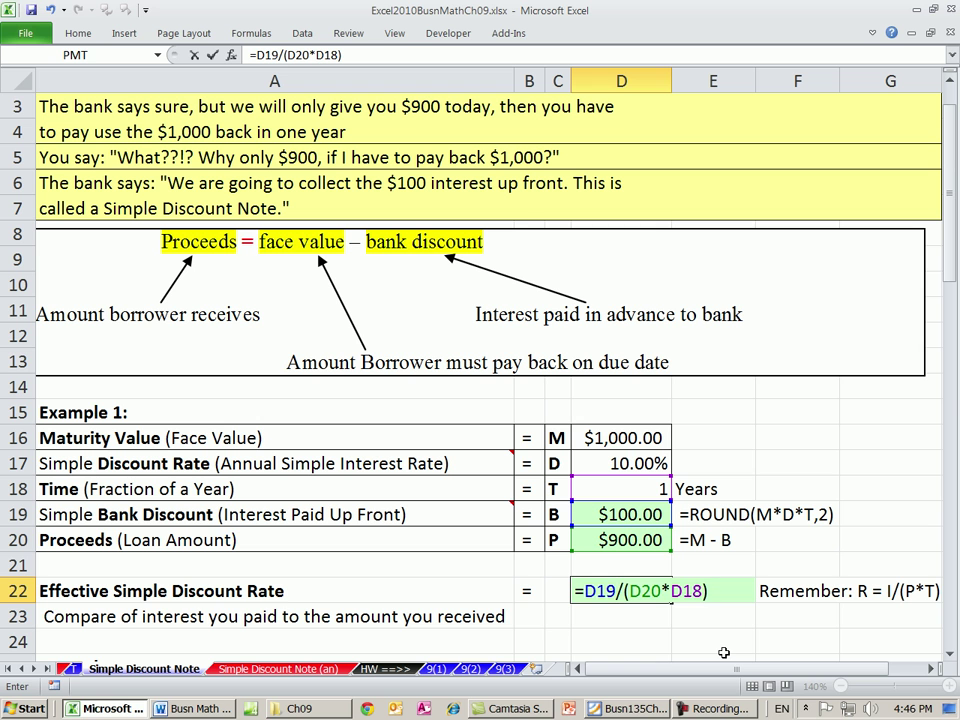
key(ctrl+Return)
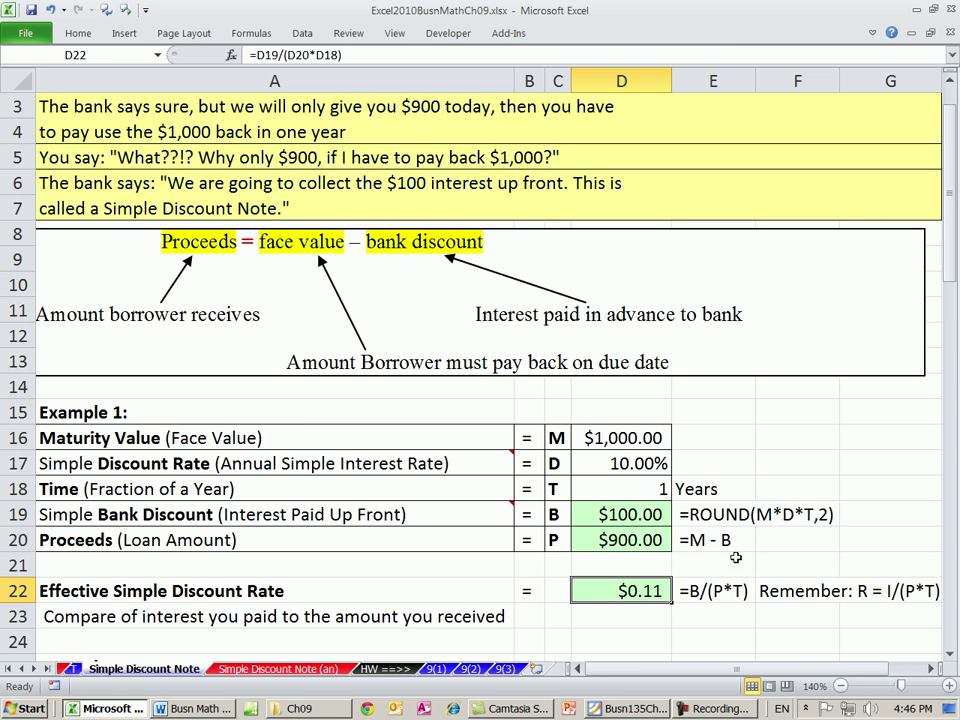
Apply the General number format to the effective simple discount rate in D22
click(618, 548)
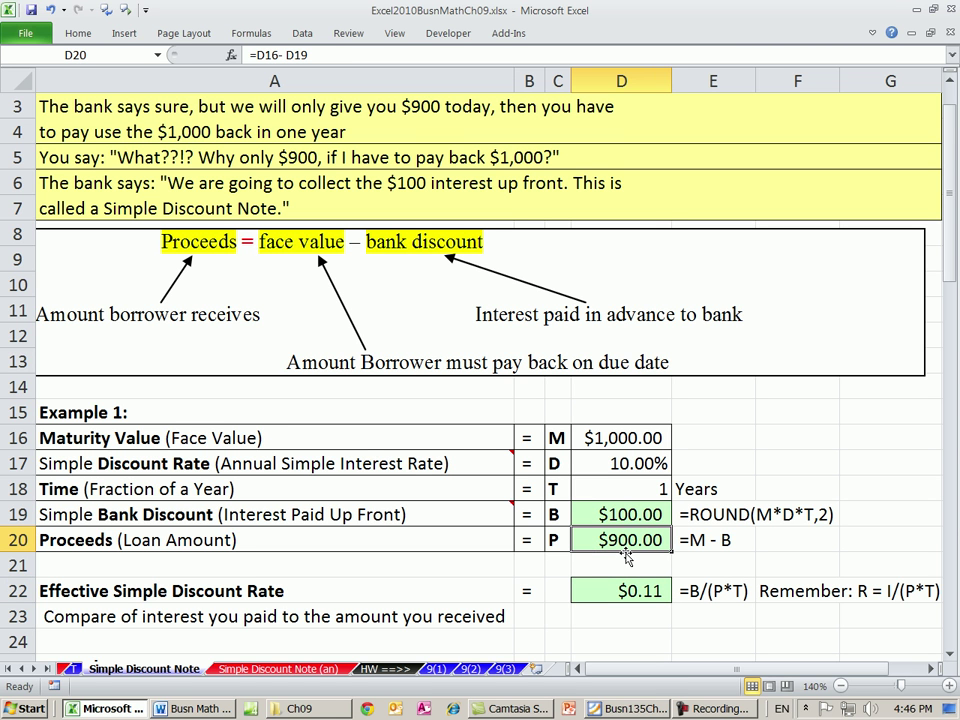
click(636, 519)
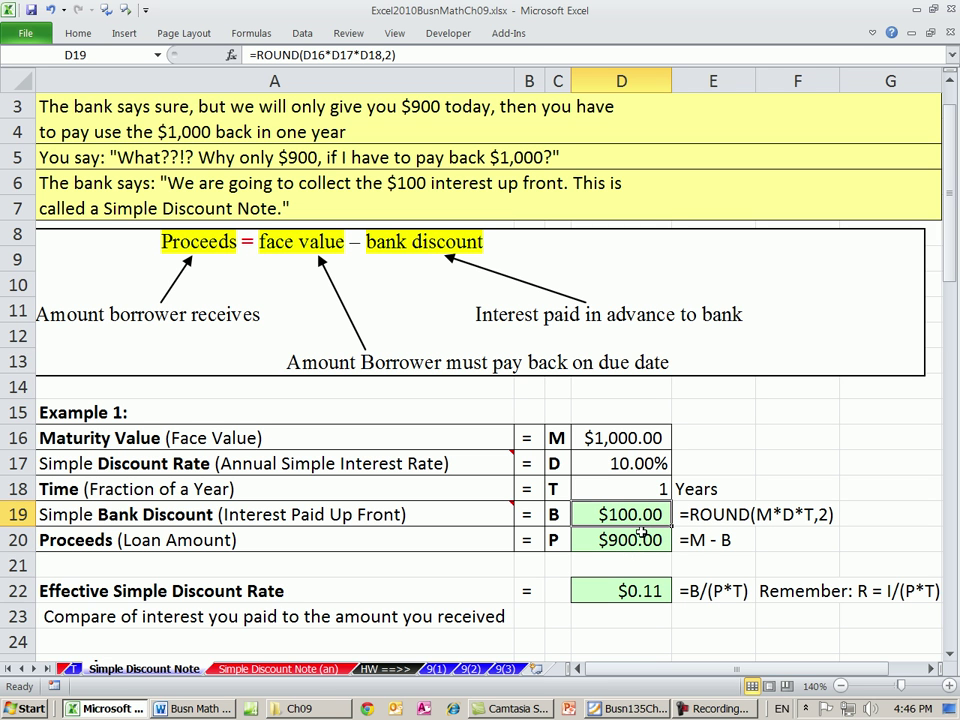
click(642, 580)
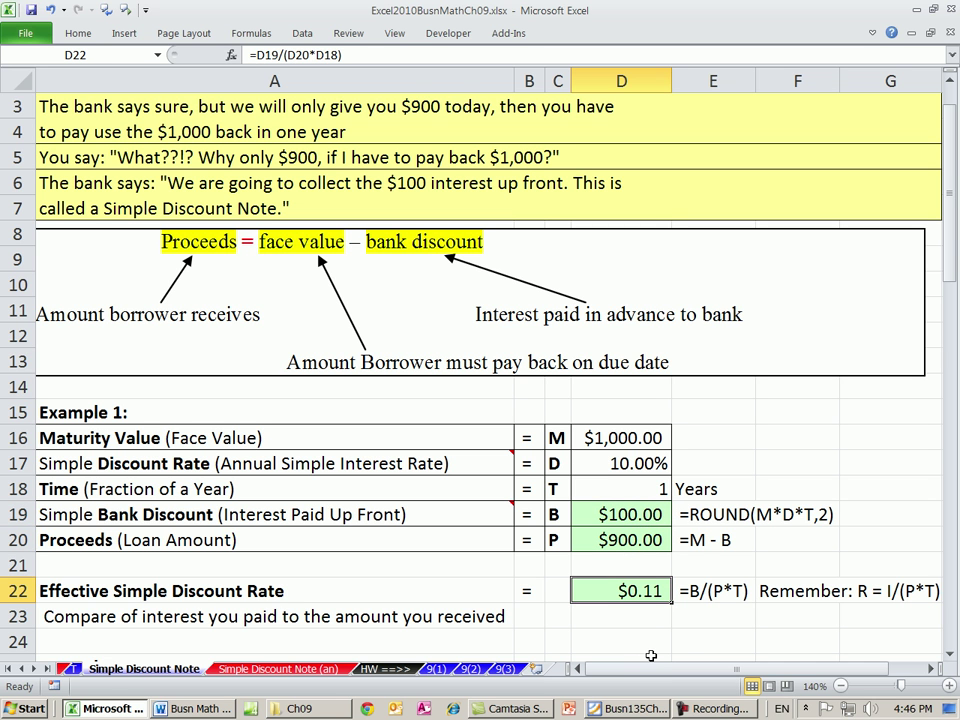
key(ctrl+shift+asciitilde)
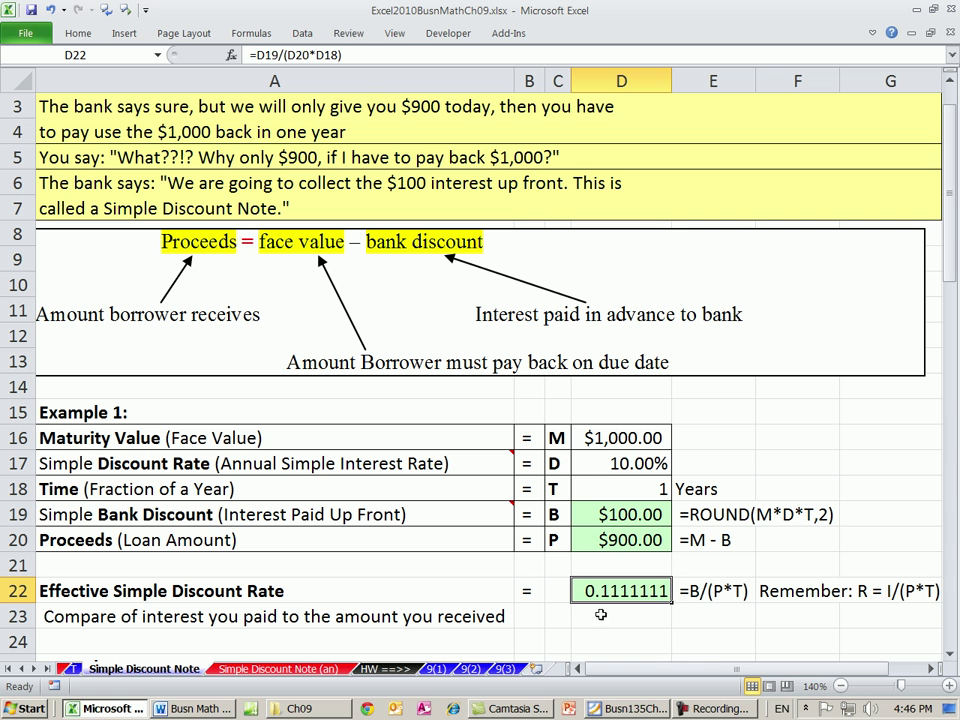
click(78, 33)
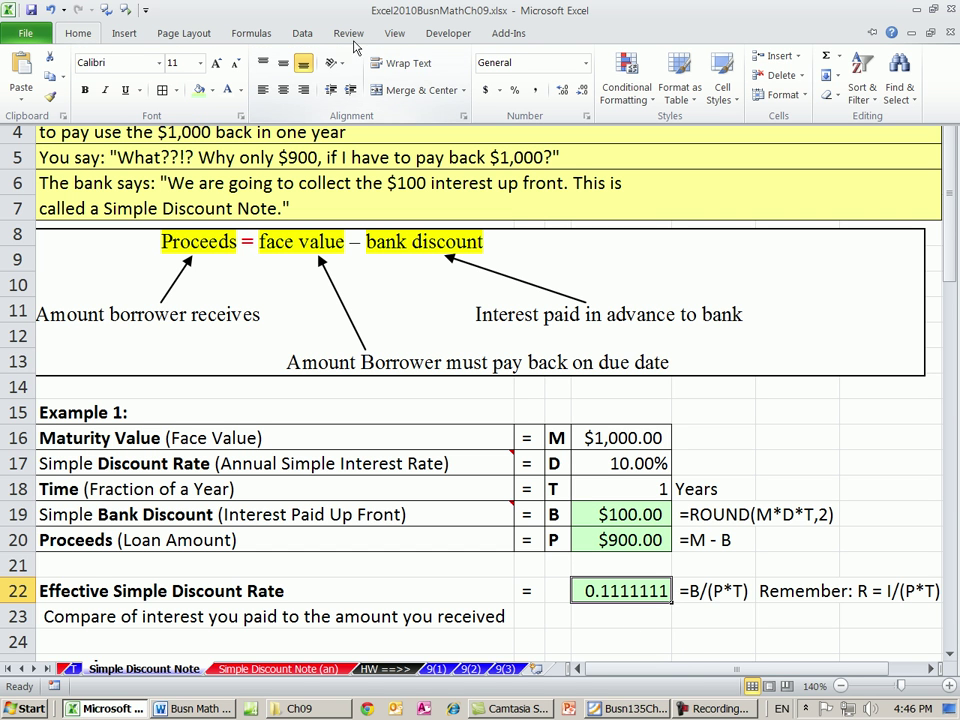
click(586, 63)
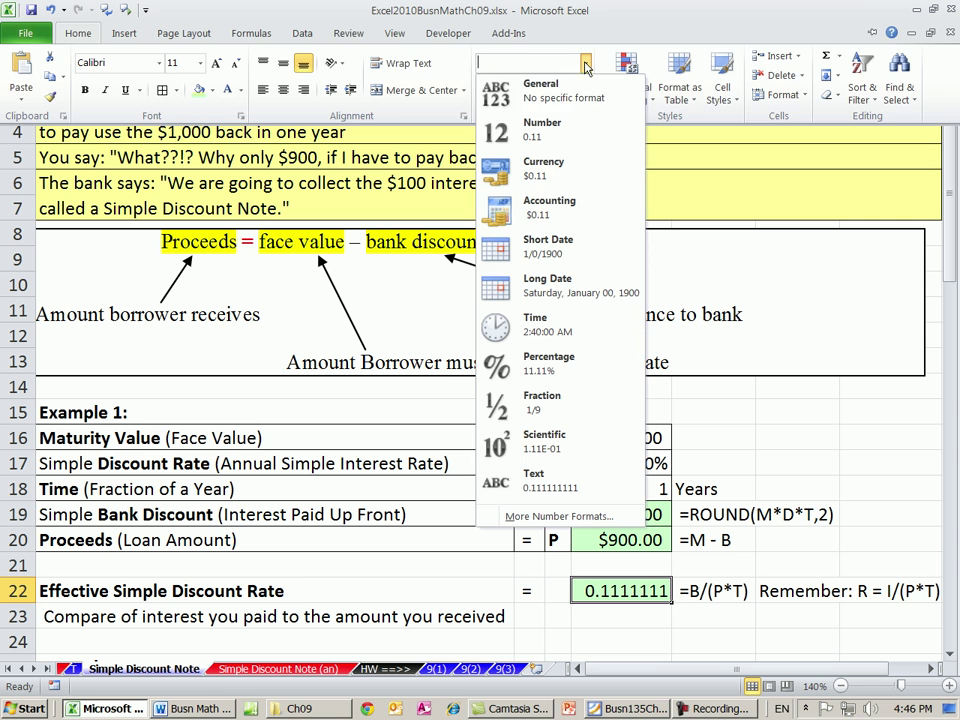
click(540, 90)
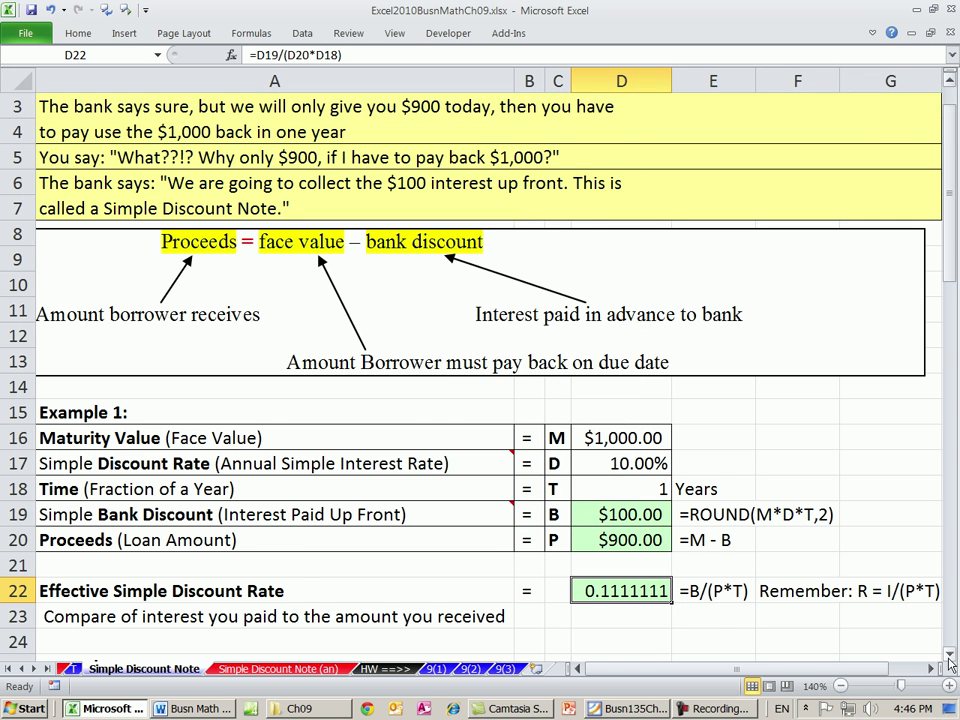
Review Example 2's given maturity value, simple discount rate and time in months
click(951, 659)
click(951, 659)
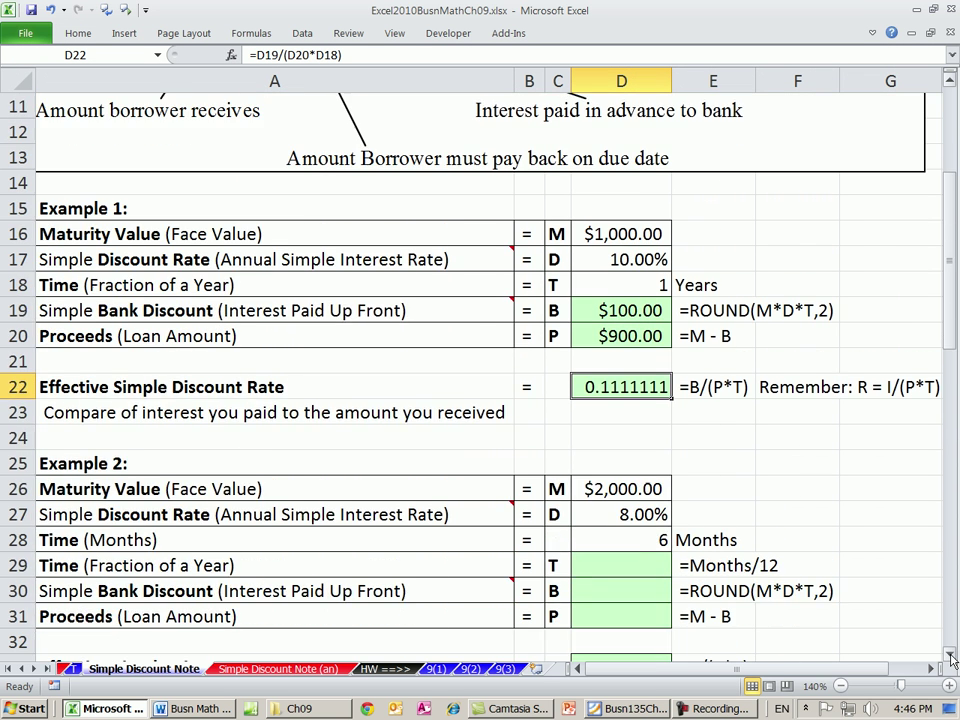
click(951, 659)
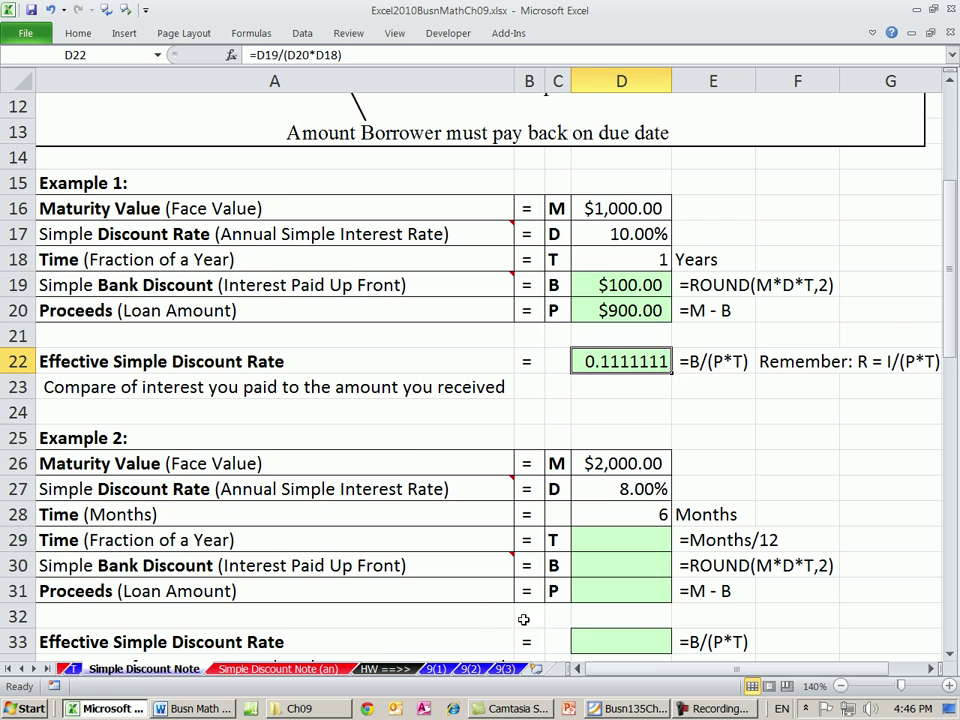
click(951, 659)
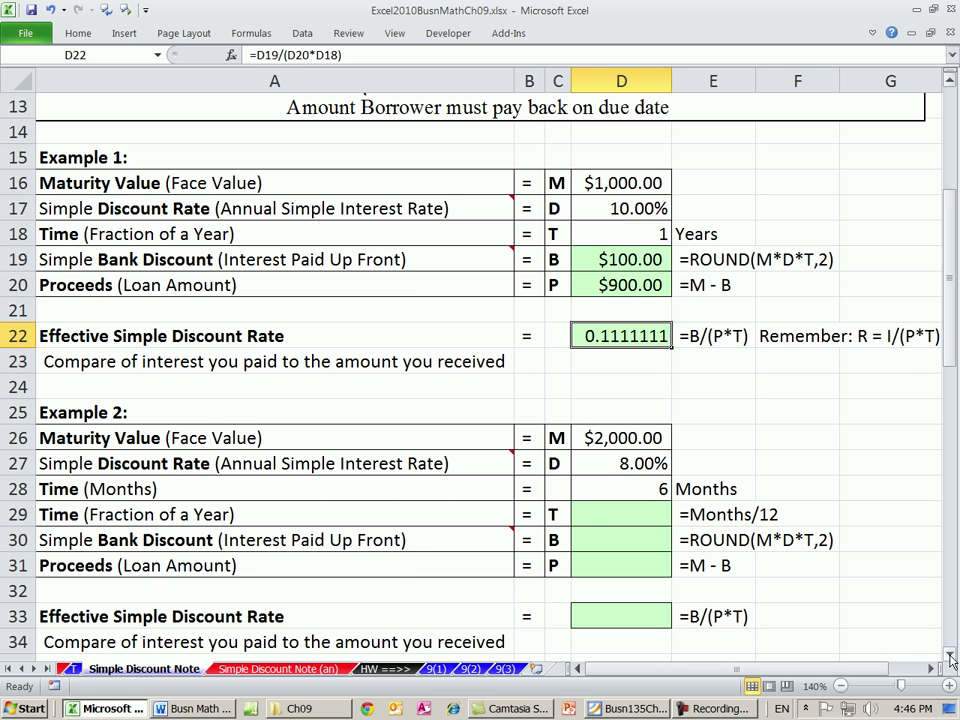
click(636, 439)
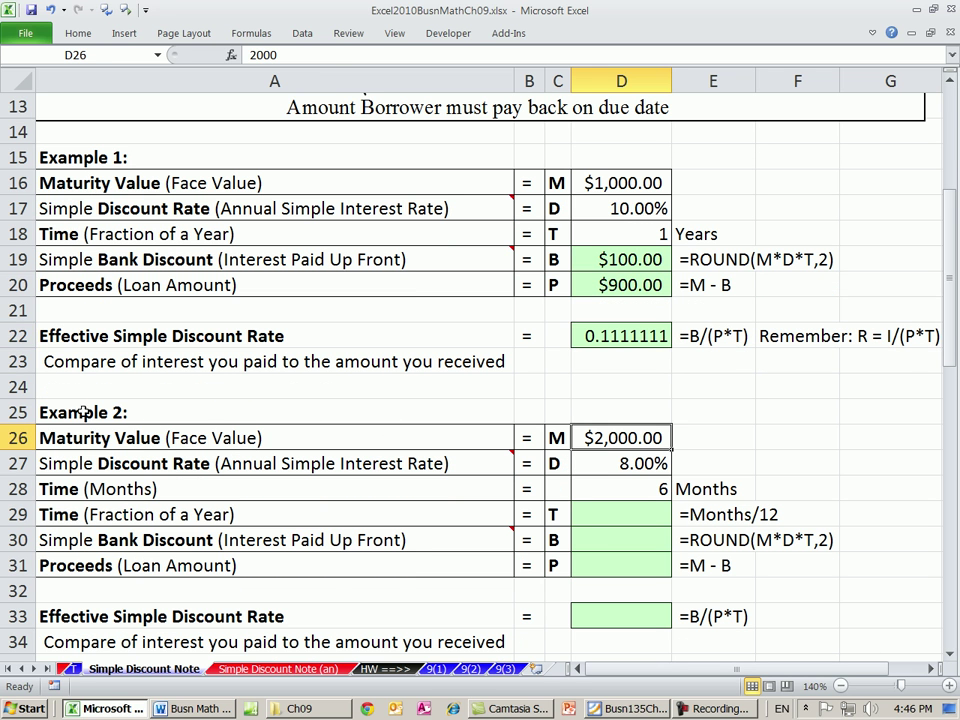
click(641, 464)
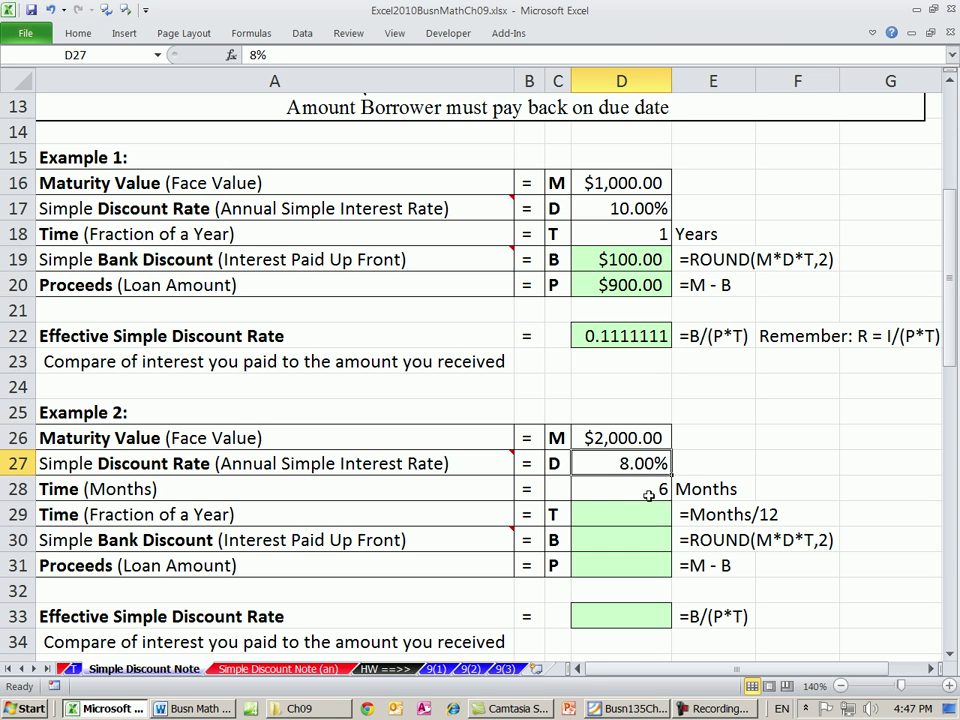
click(649, 495)
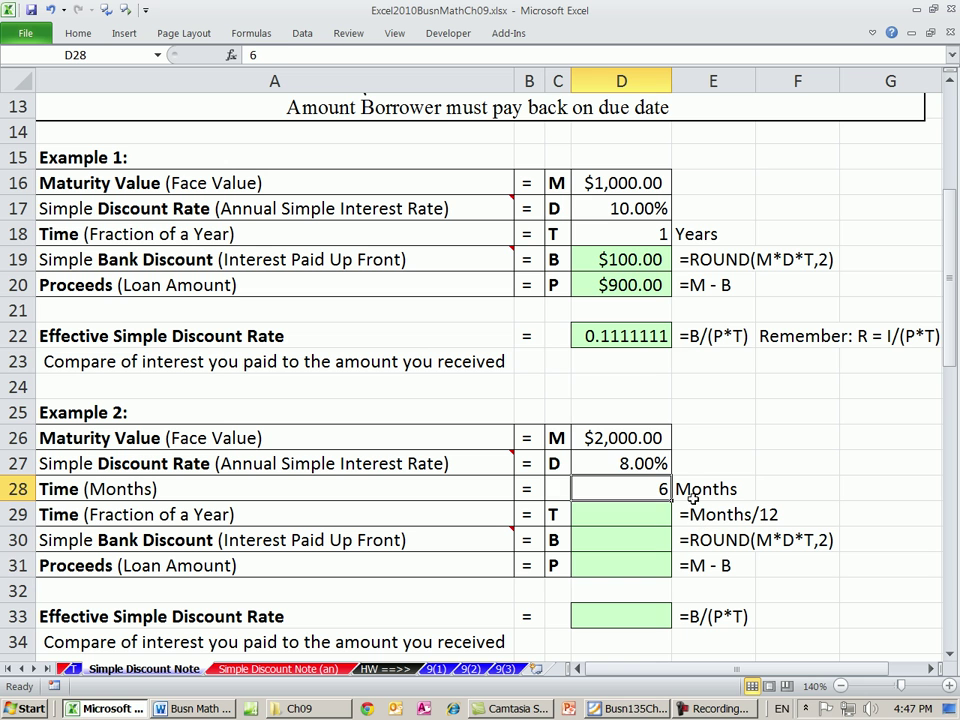
click(623, 437)
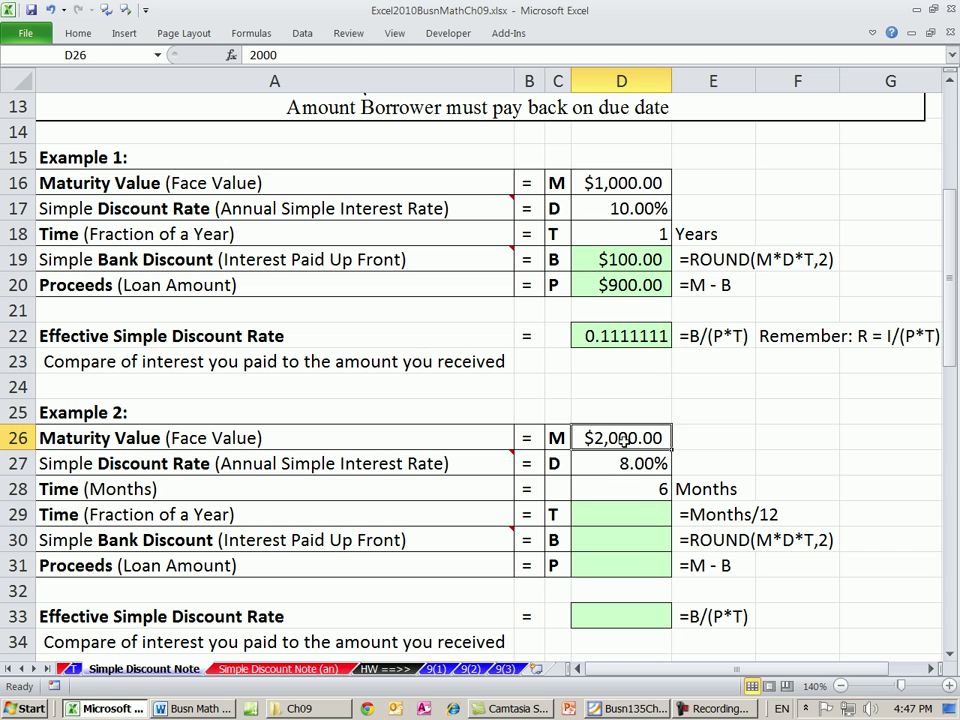
Convert Example 2's time from months to a fraction of a year in D29 with =D28/12
click(605, 514)
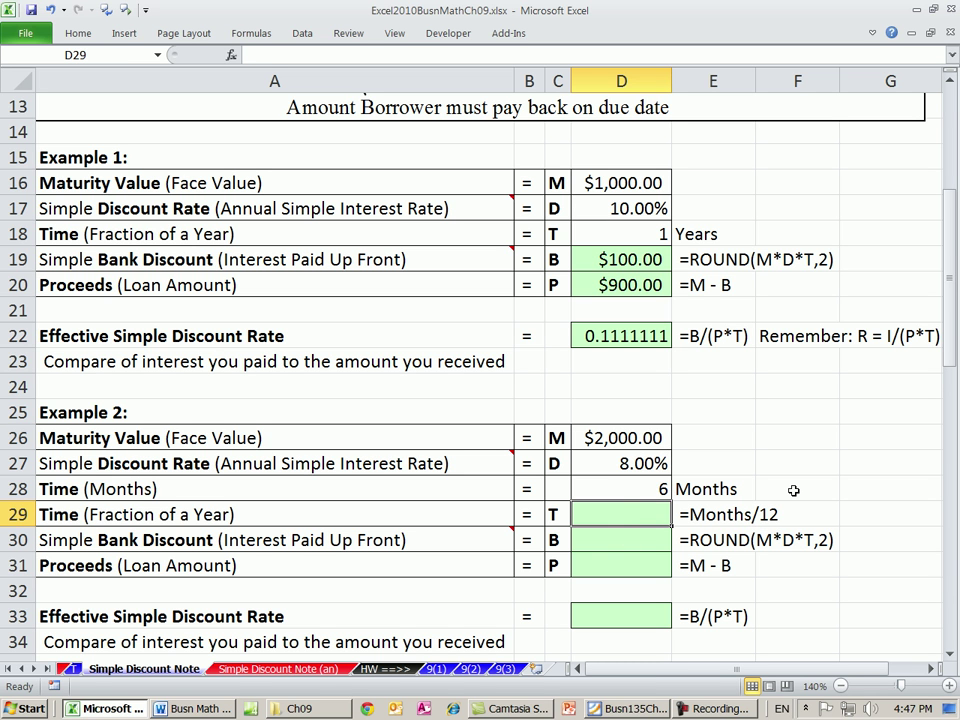
text(=)
key(Up)
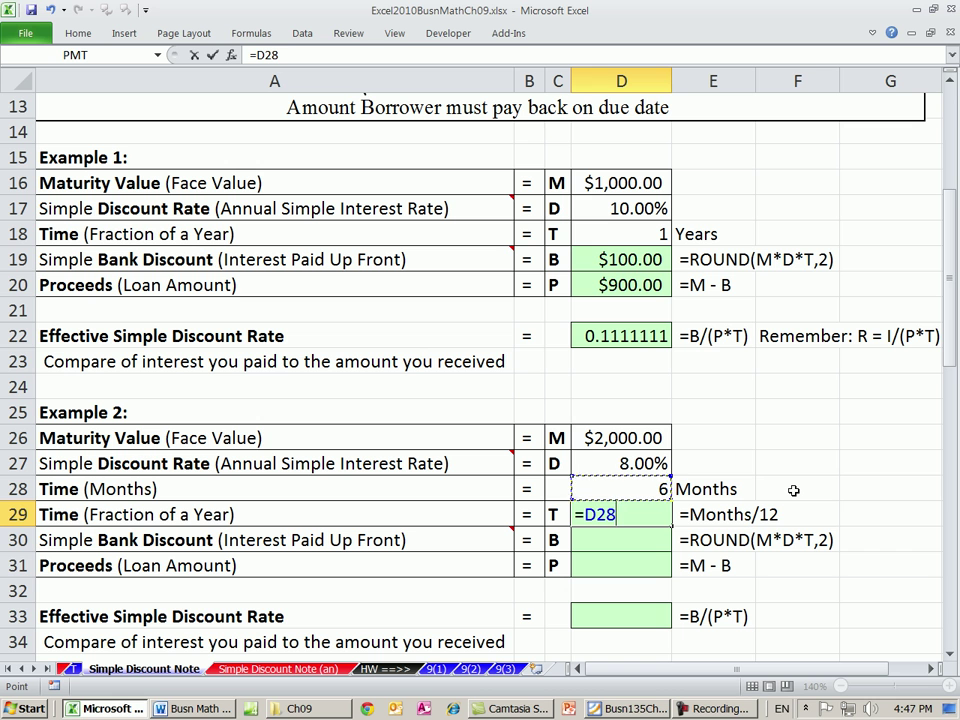
text(/12)
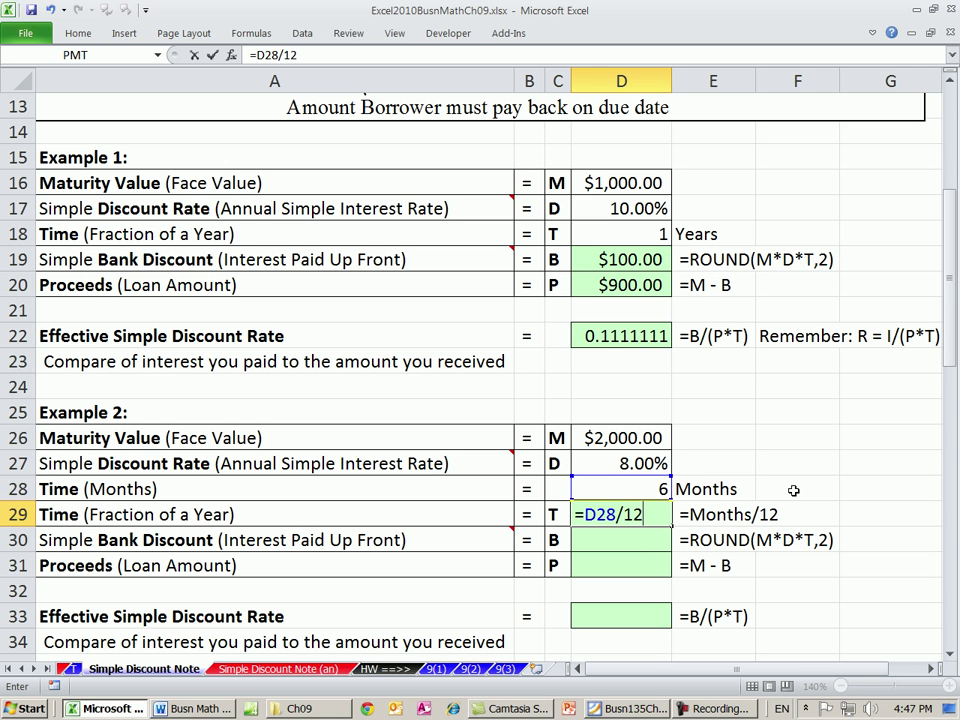
key(Return)
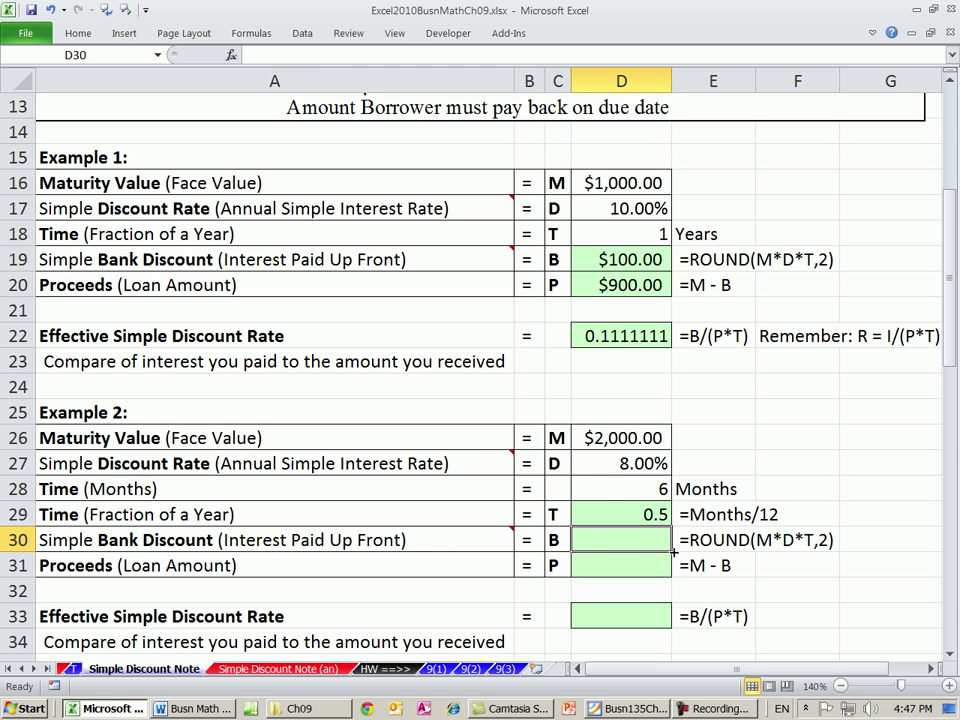
Calculate Example 2's simple bank discount in D30 with =ROUND(D26*D27*D29,2) and compare it with the maturity value
mouse_move(476, 460)
text(=round)
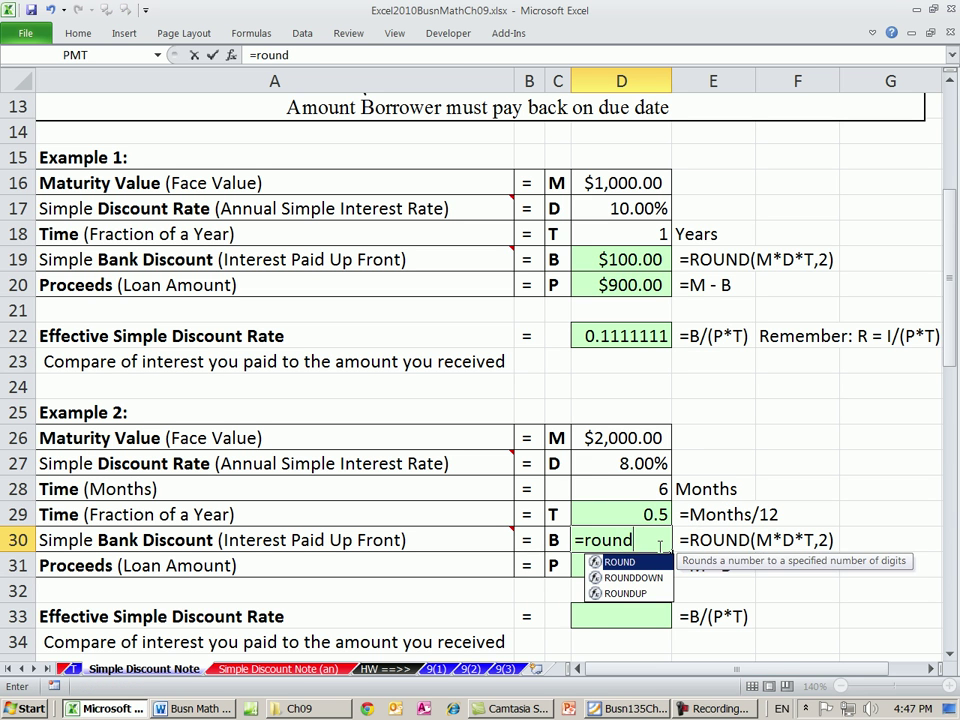
key(Tab)
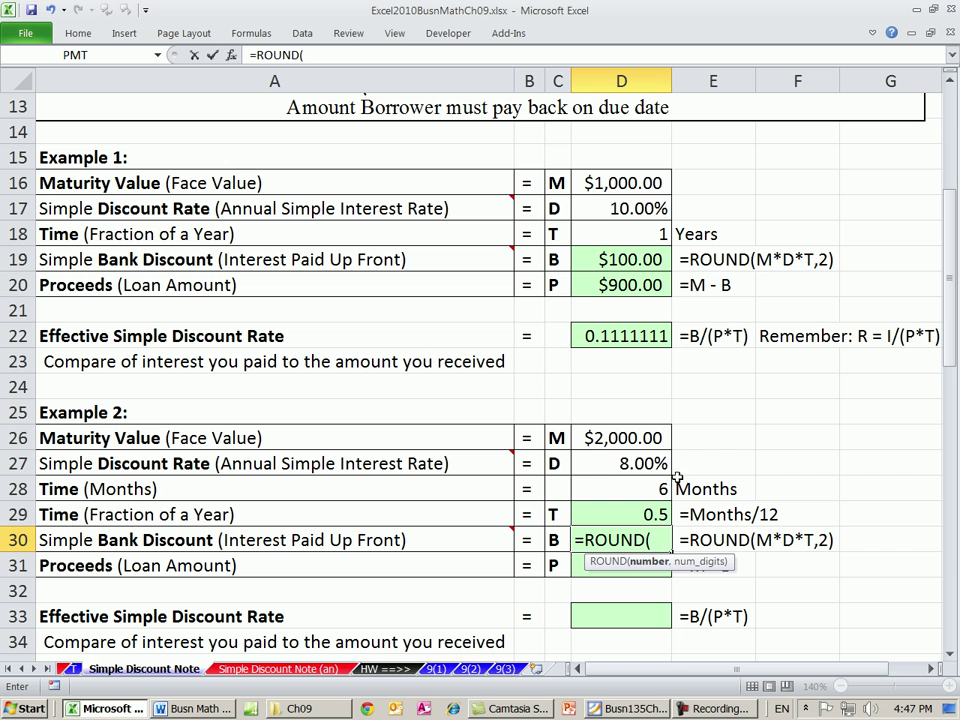
click(637, 440)
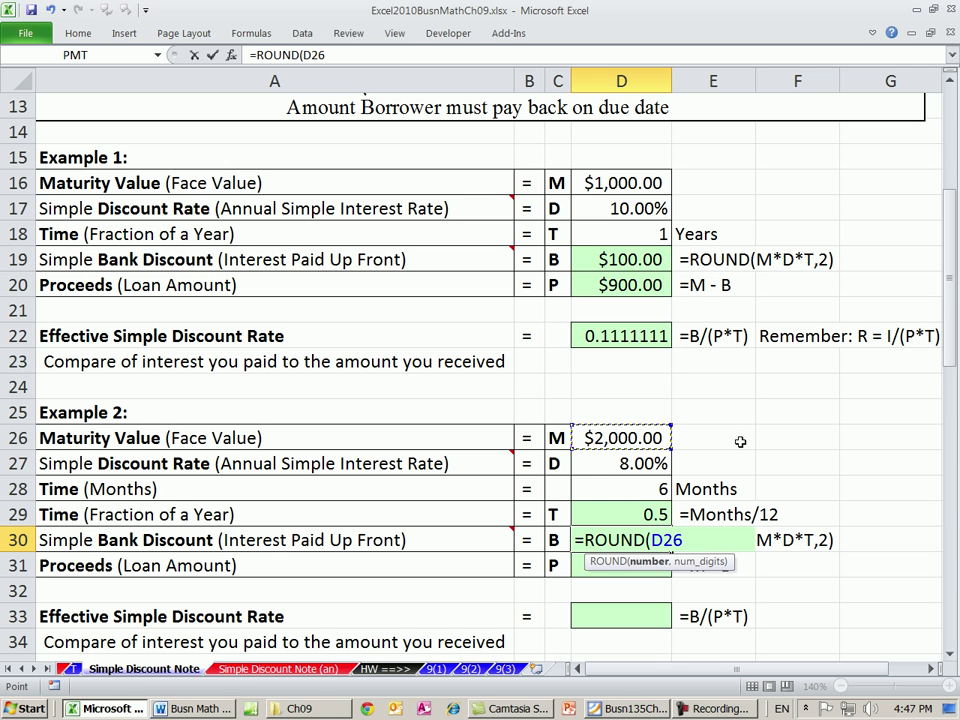
text(*)
click(660, 465)
text(*)
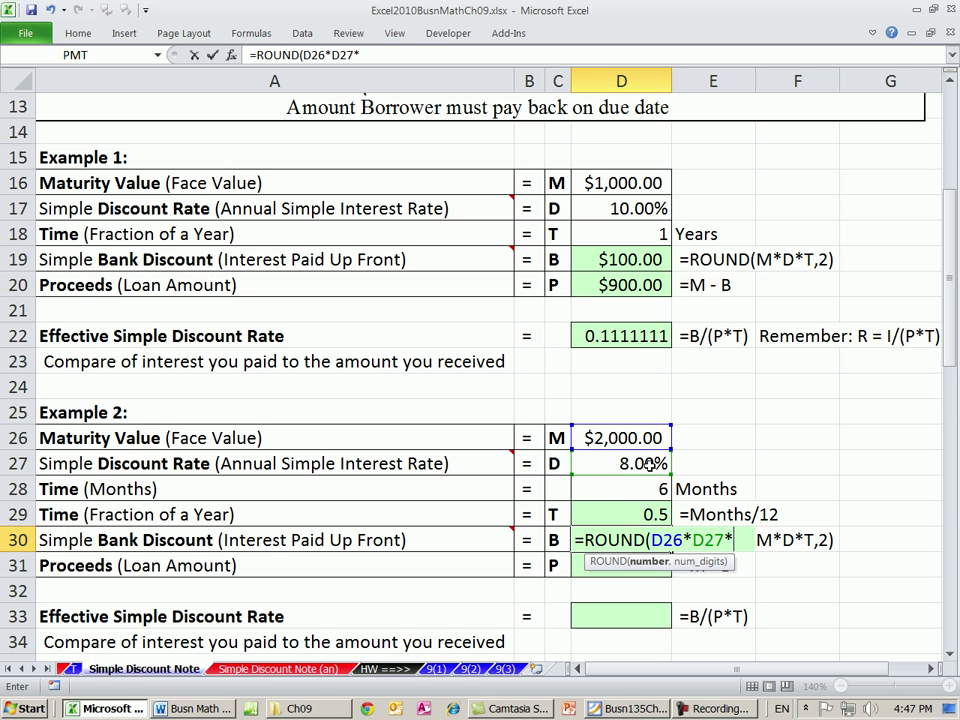
click(621, 511)
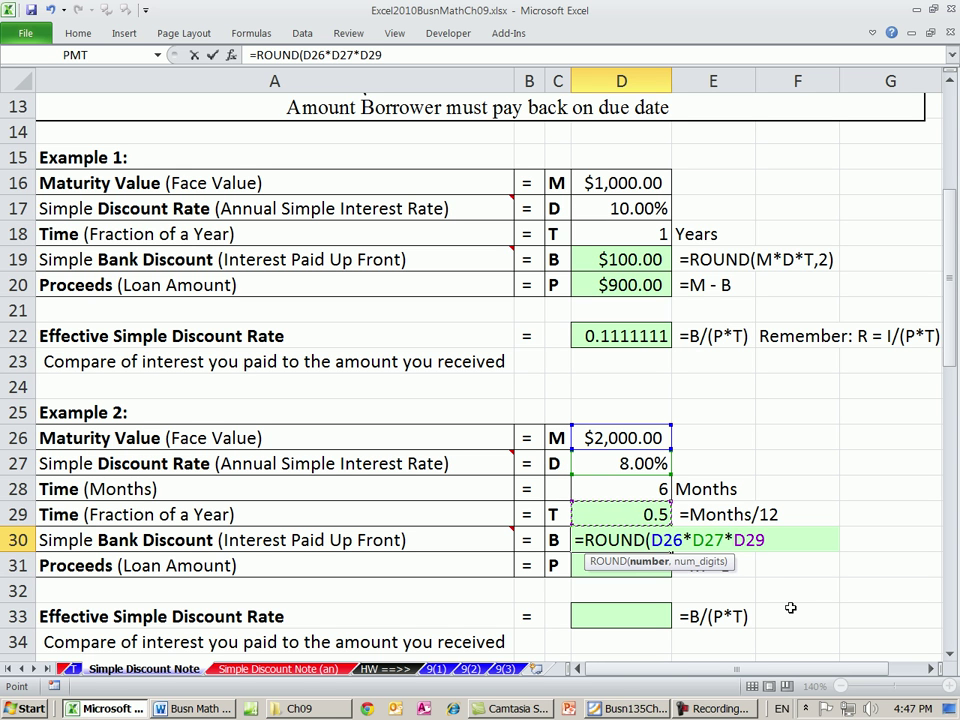
text(,2))
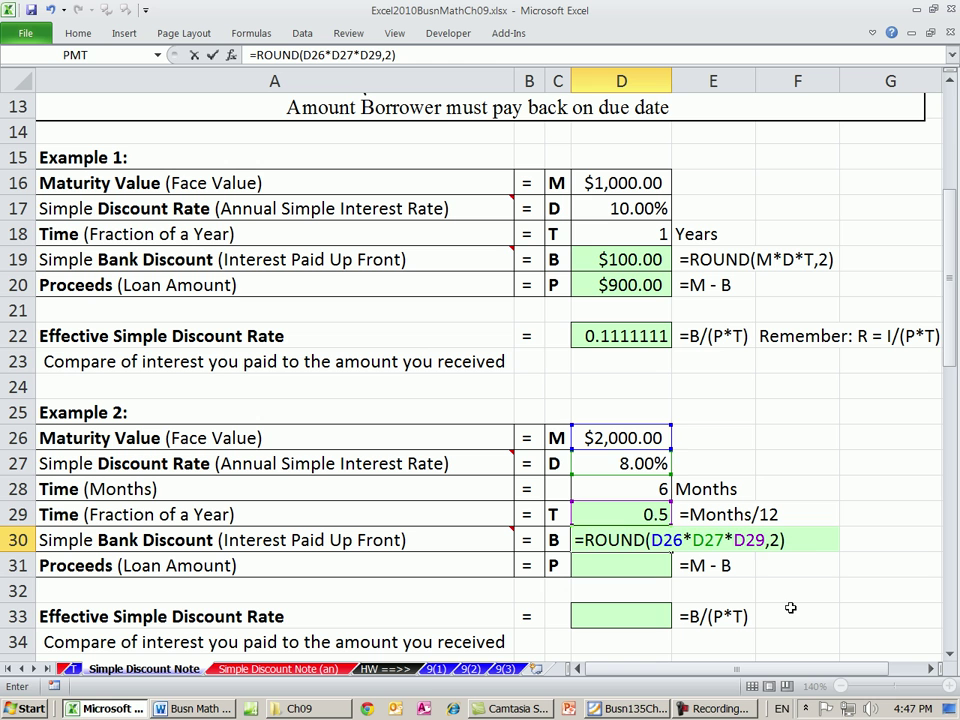
key(ctrl+Return)
click(667, 440)
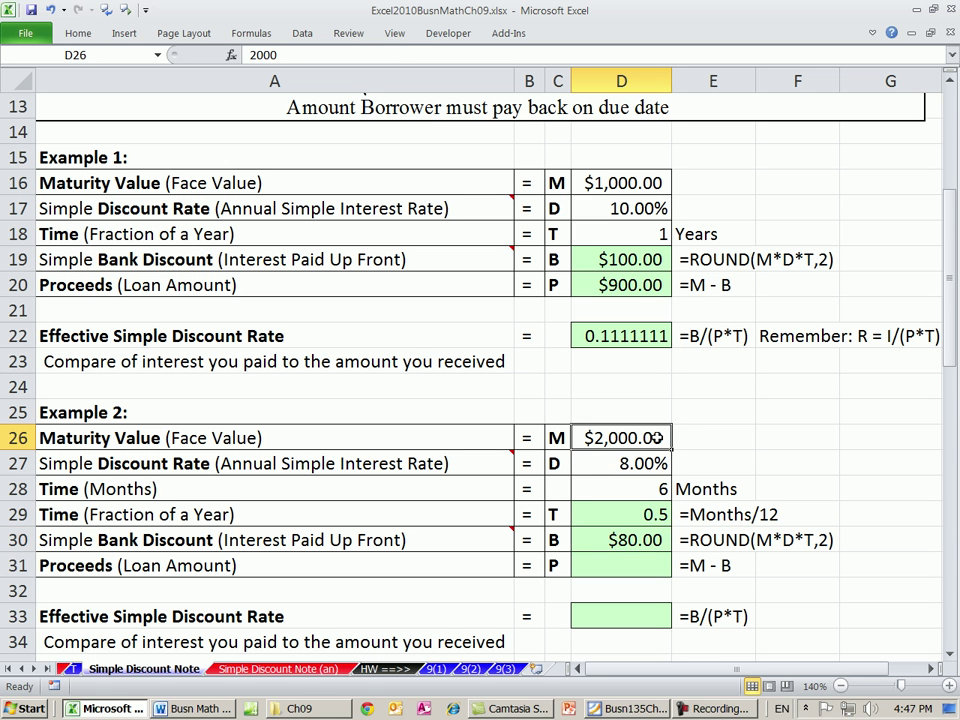
click(662, 540)
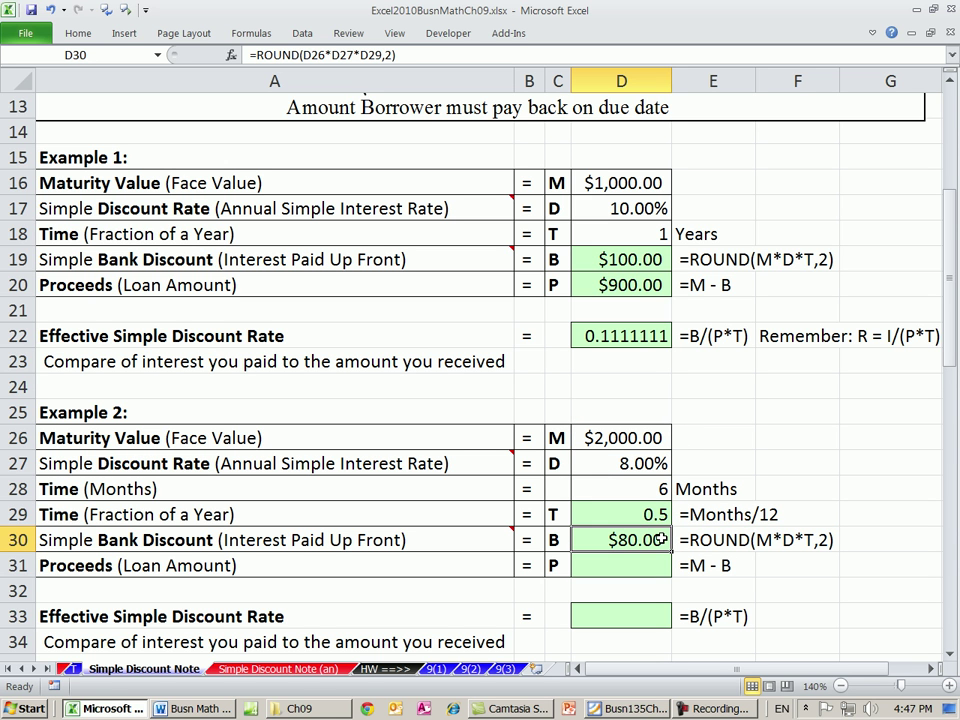
Calculate Example 2's proceeds in D31 by subtracting the bank discount from the maturity value with =D26-D30
click(645, 568)
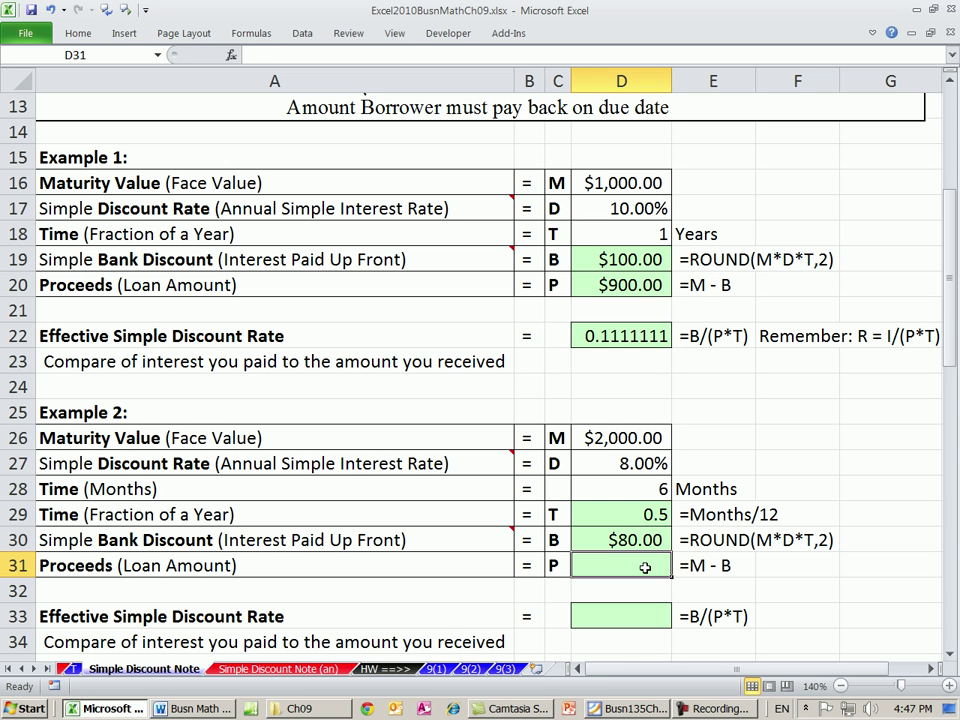
text(=)
click(594, 437)
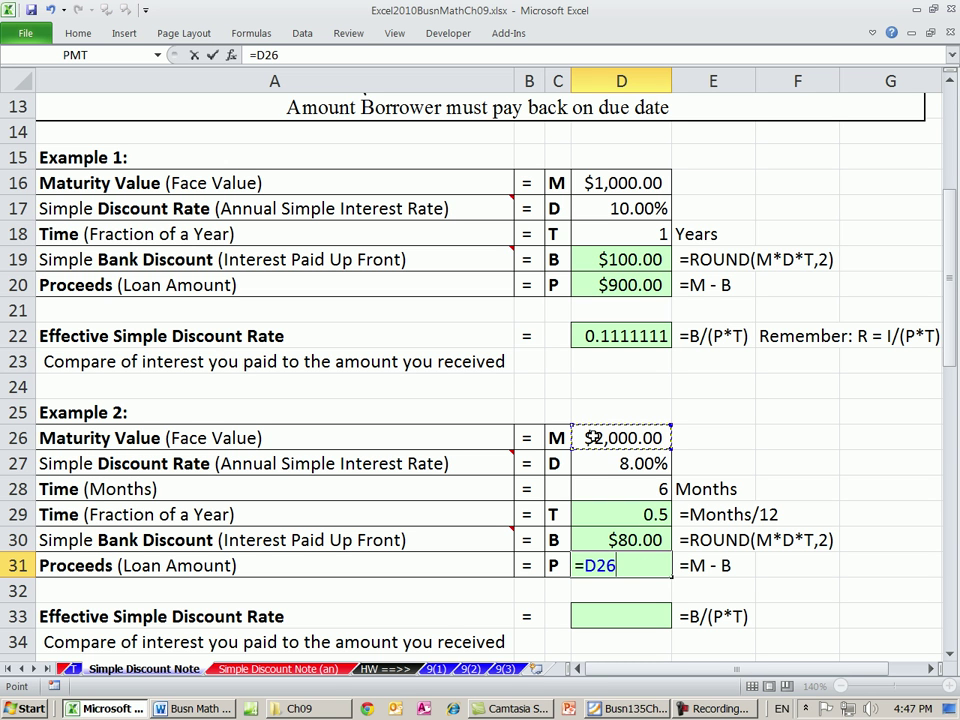
text(-)
click(642, 541)
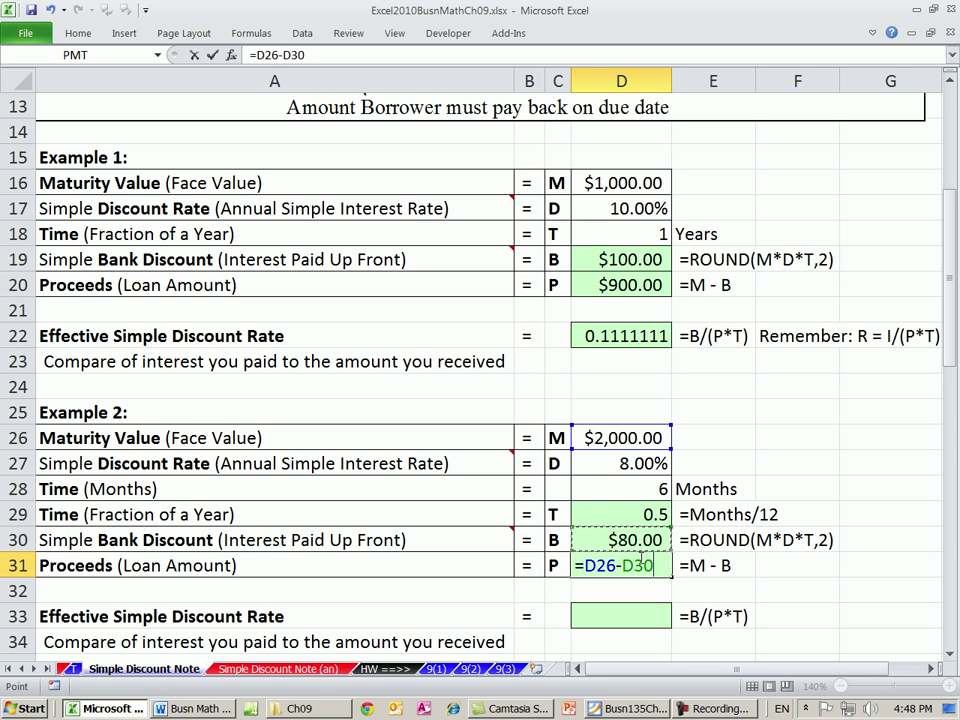
key(ctrl+Return)
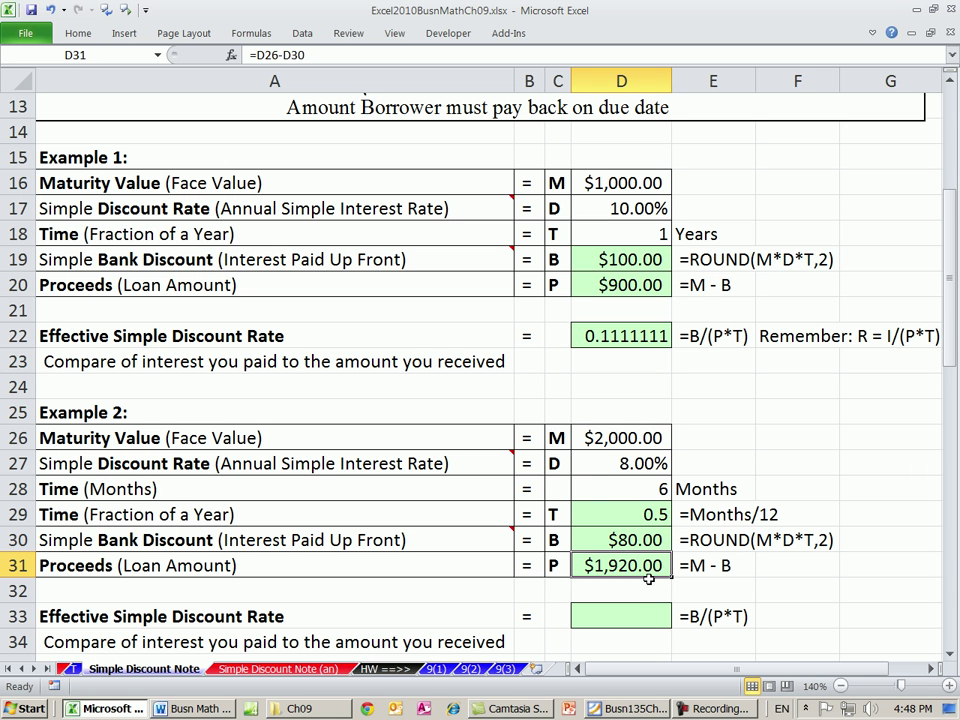
Calculate Example 2's effective simple discount rate in D33 with =D30/(D31*D29)
scroll(715, 495, down, 1)
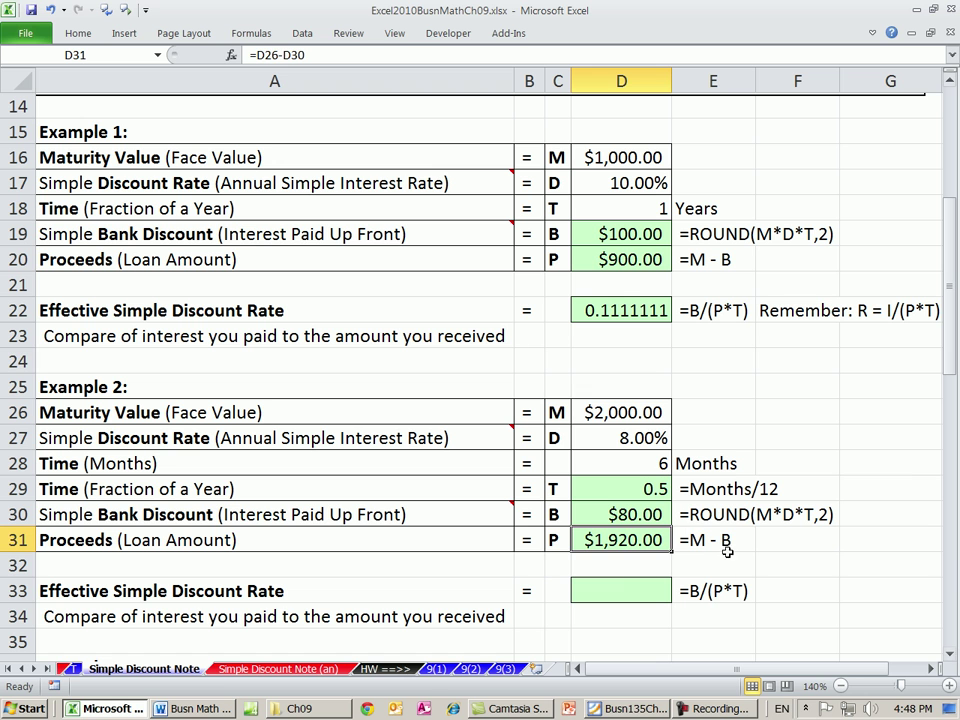
click(650, 438)
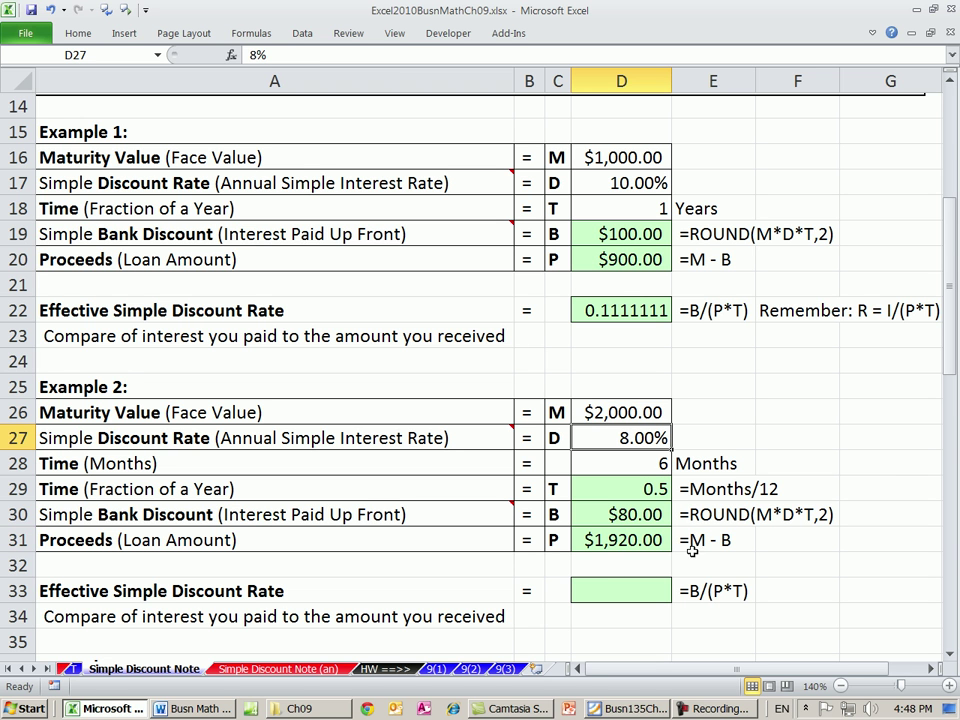
click(645, 594)
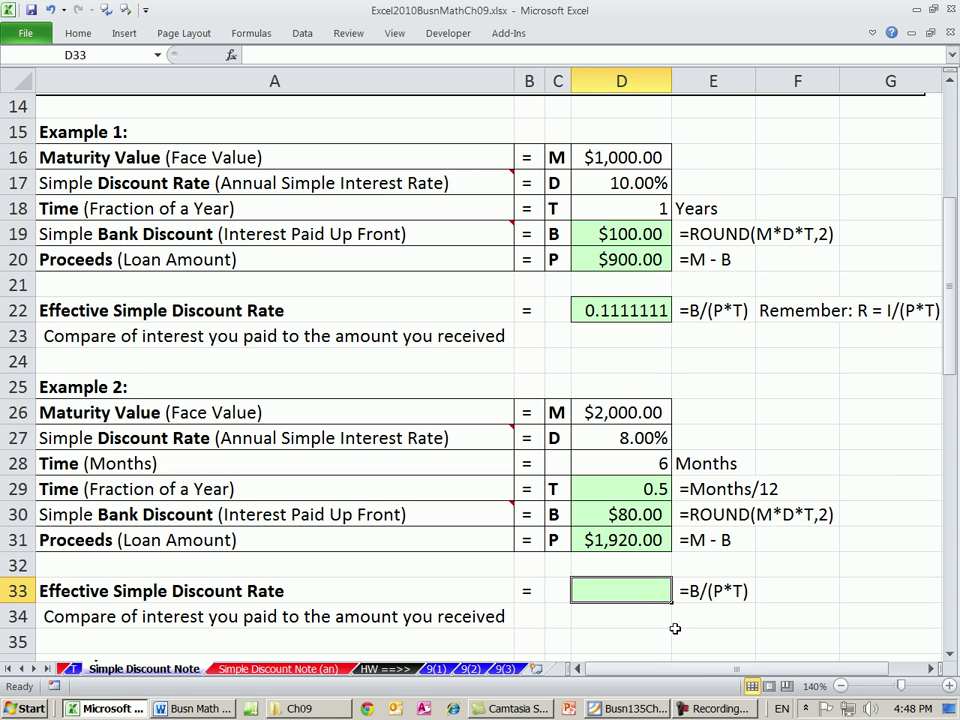
text(=)
click(613, 513)
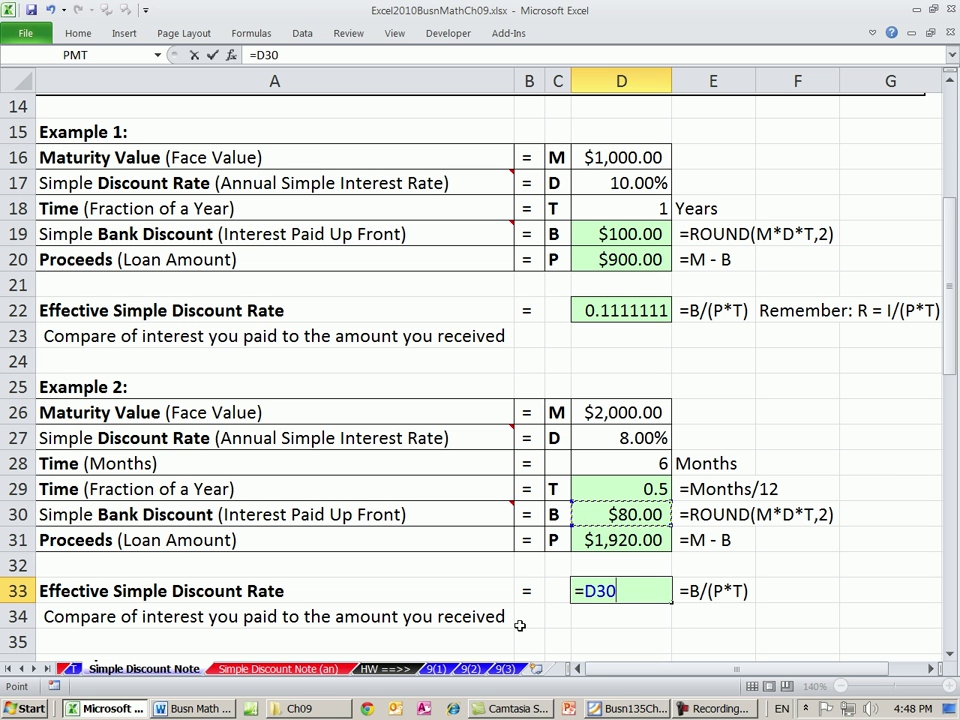
text(/()
click(609, 540)
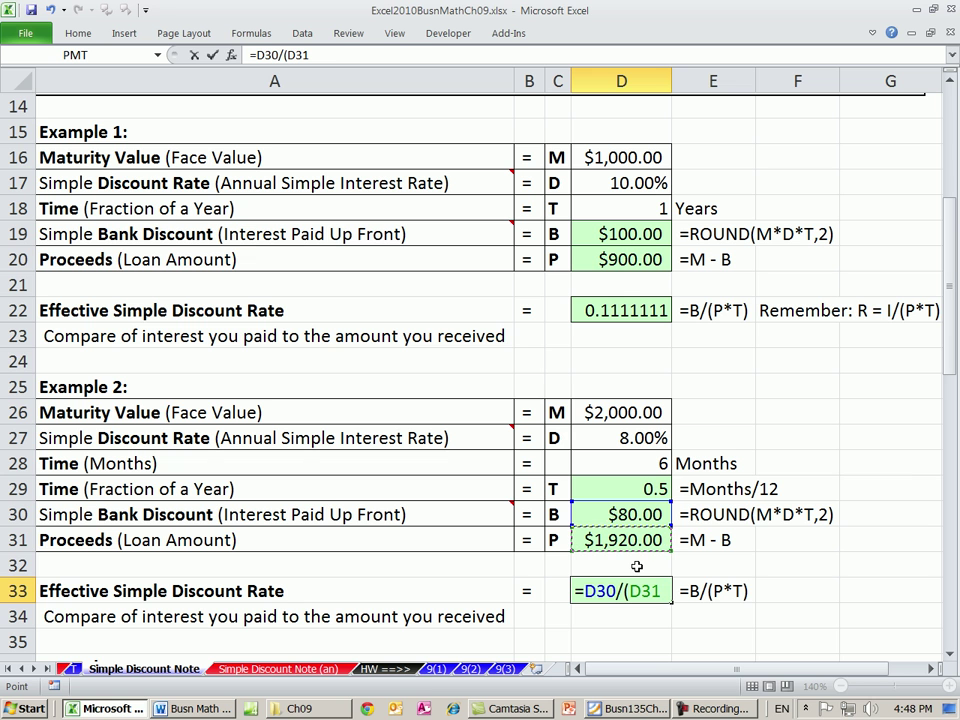
text(*)
click(633, 489)
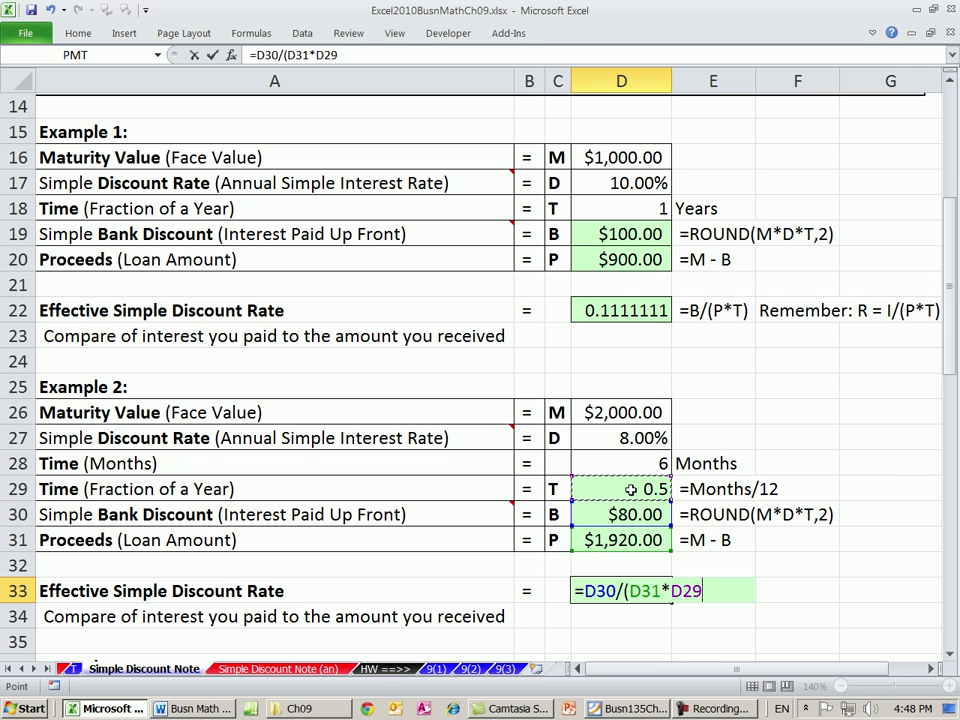
text())
key(ctrl+Return)
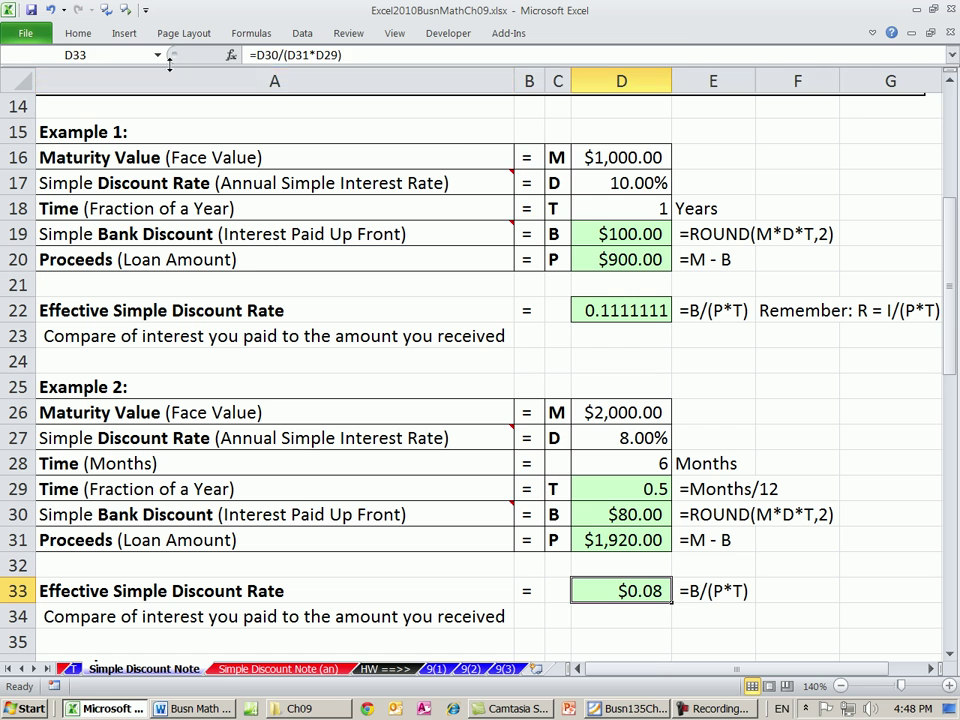
Apply the General number format to Example 2's effective simple discount rate in D33
click(78, 33)
click(540, 62)
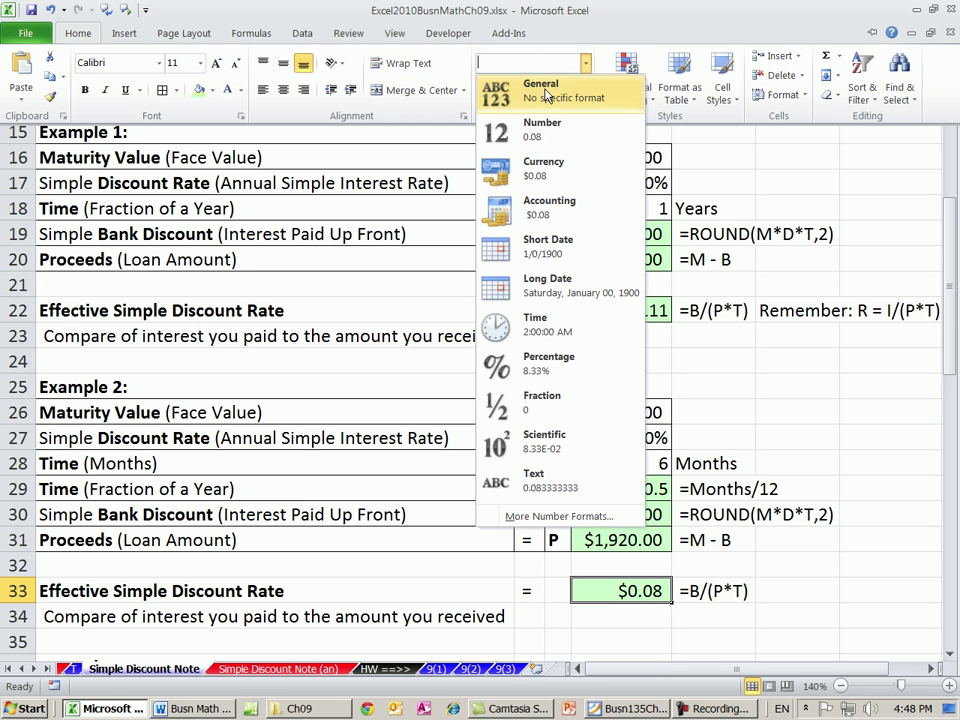
click(546, 92)
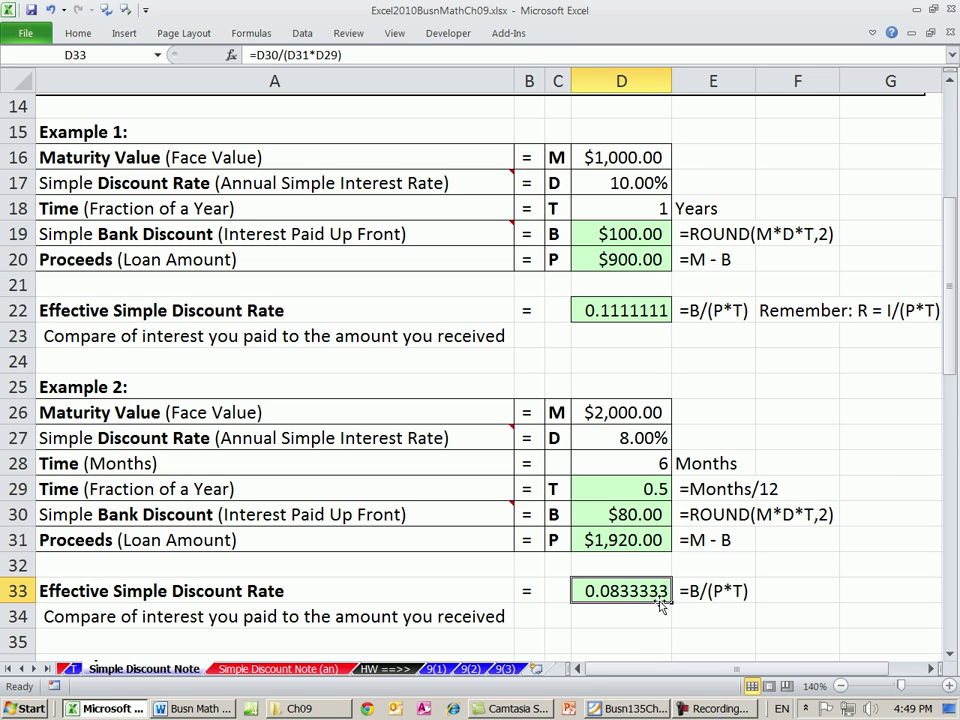
Review Example 2's maturity value, bank discount and proceeds, and Example 3's given maturity value, discount rate and time in days
click(665, 418)
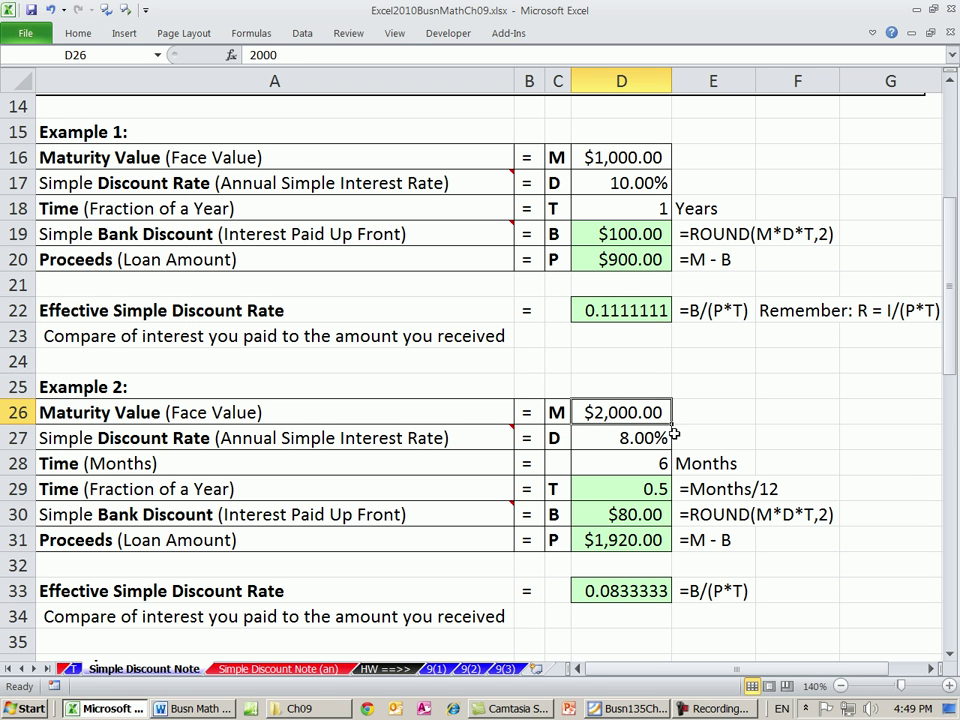
click(632, 514)
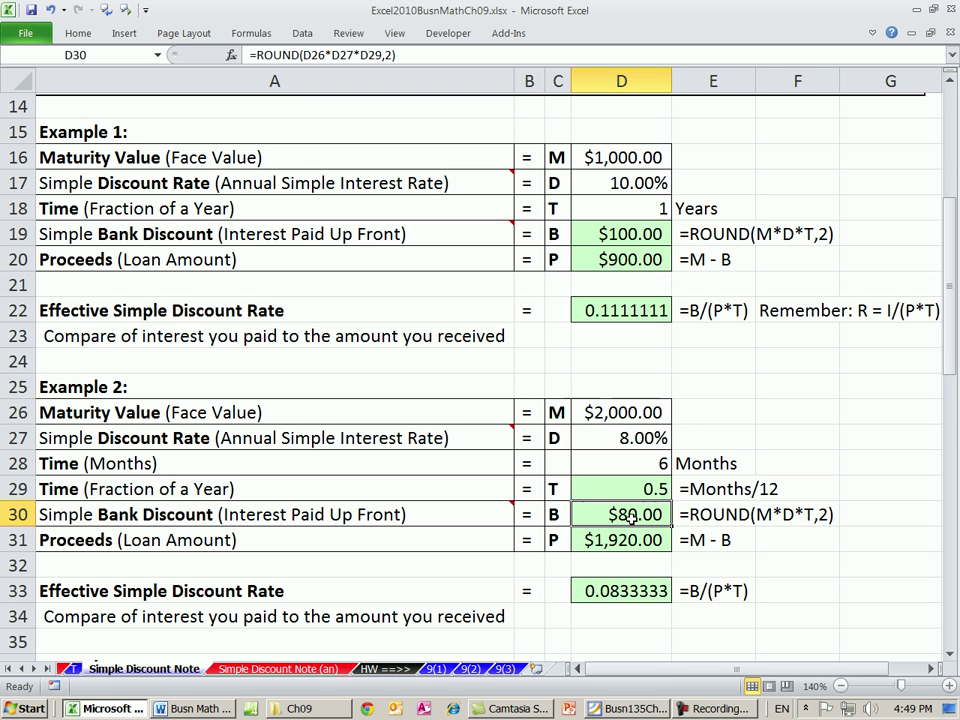
click(642, 540)
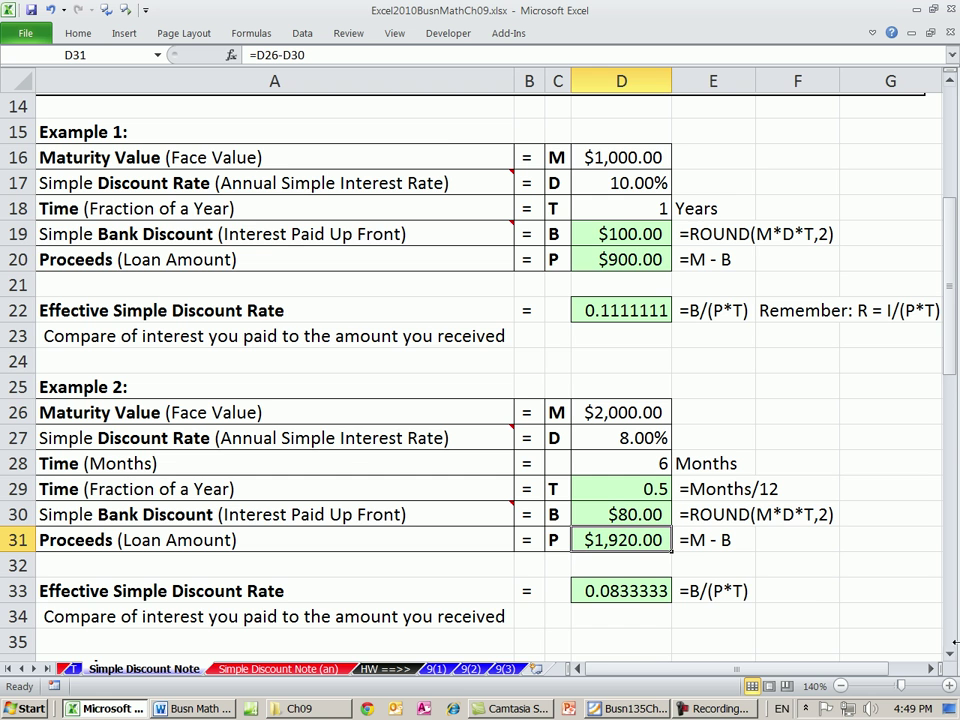
click(950, 655)
drag(952, 657, 952, 657)
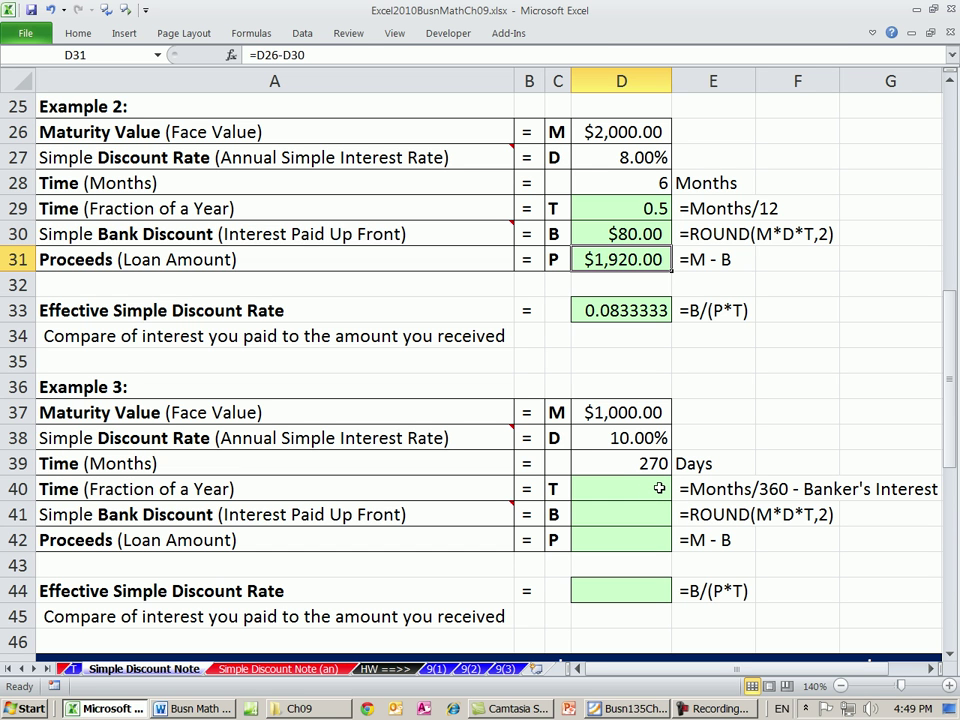
click(626, 412)
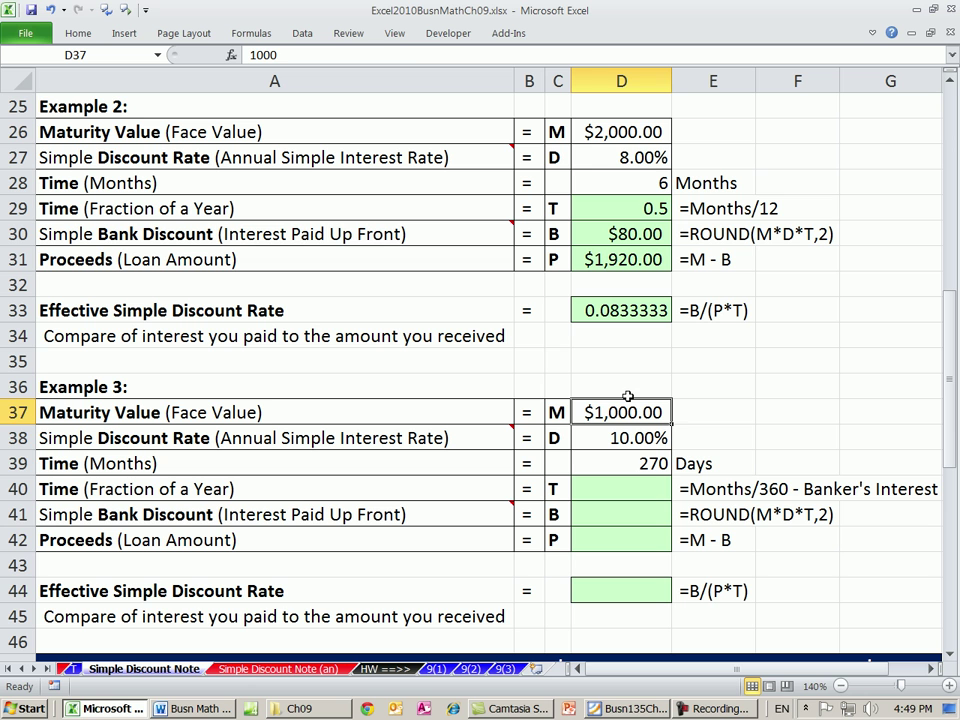
key(Return)
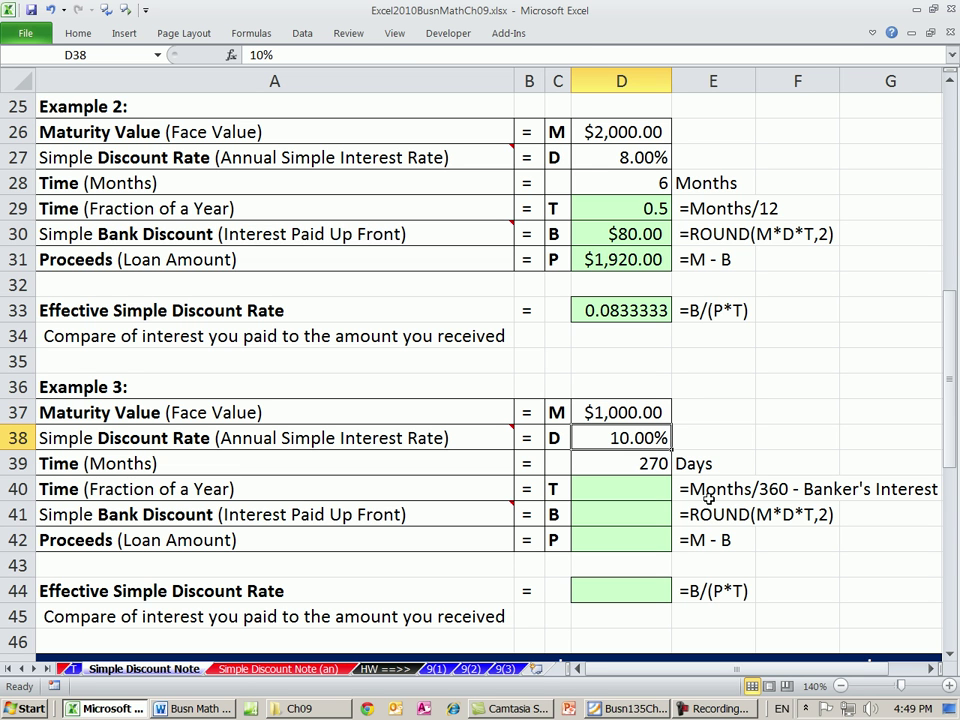
click(610, 462)
Convert Example 3's time from days to a fraction of a year in D40 with =D39/360
click(611, 494)
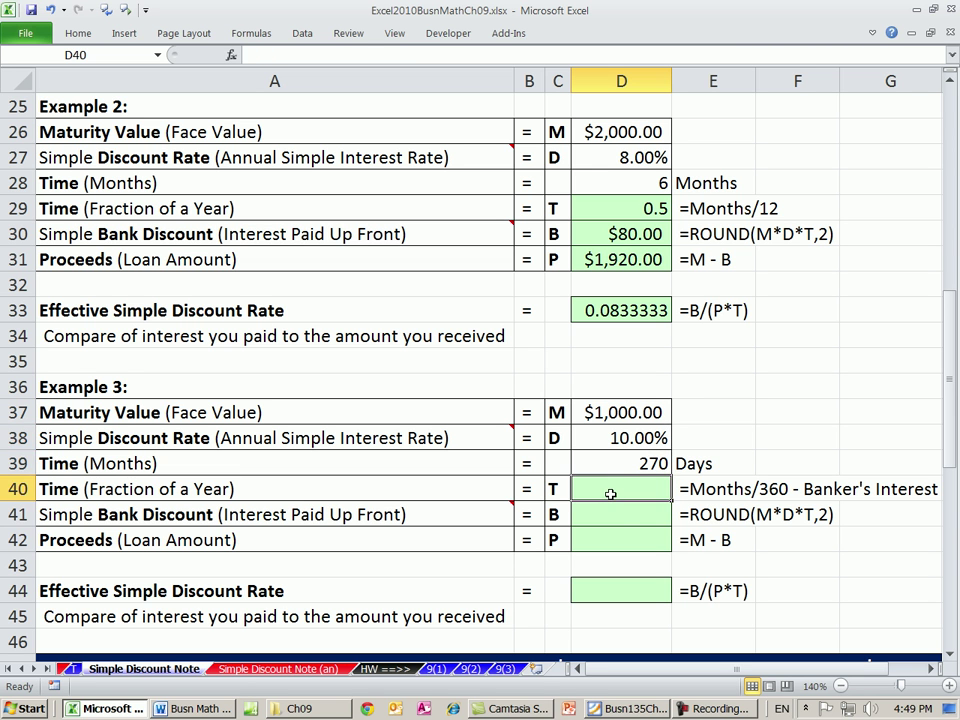
text(=)
click(660, 460)
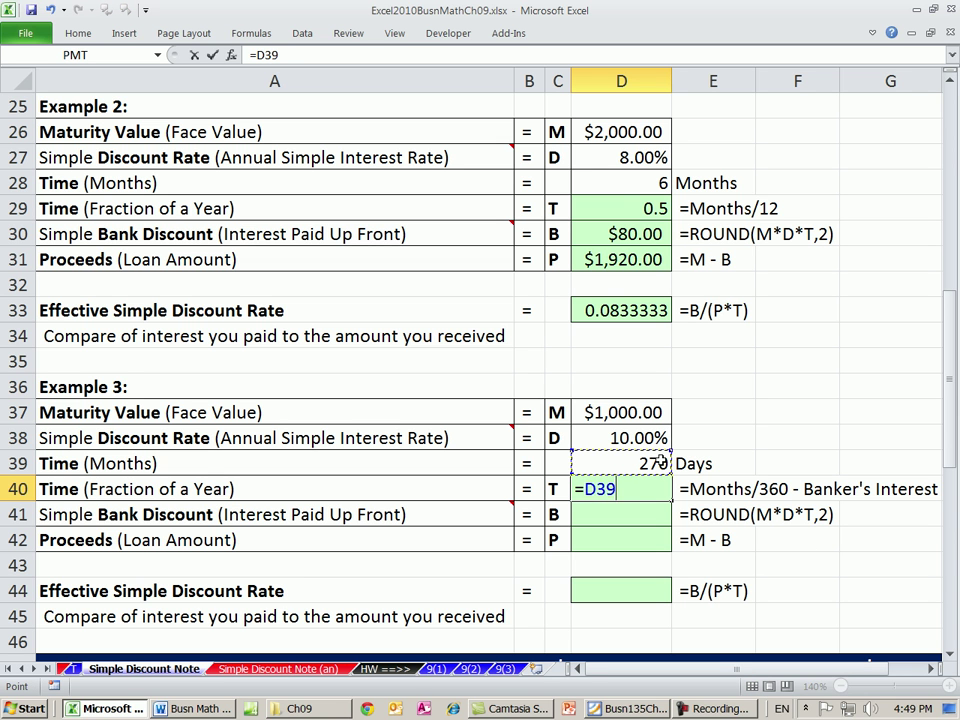
text(/360)
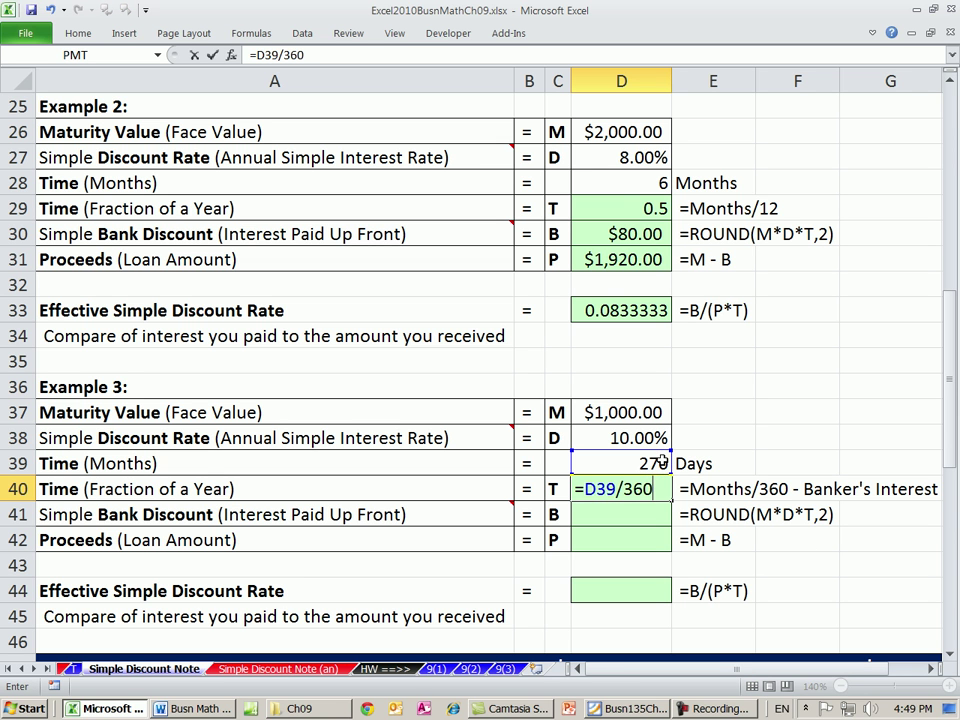
key(ctrl+Return)
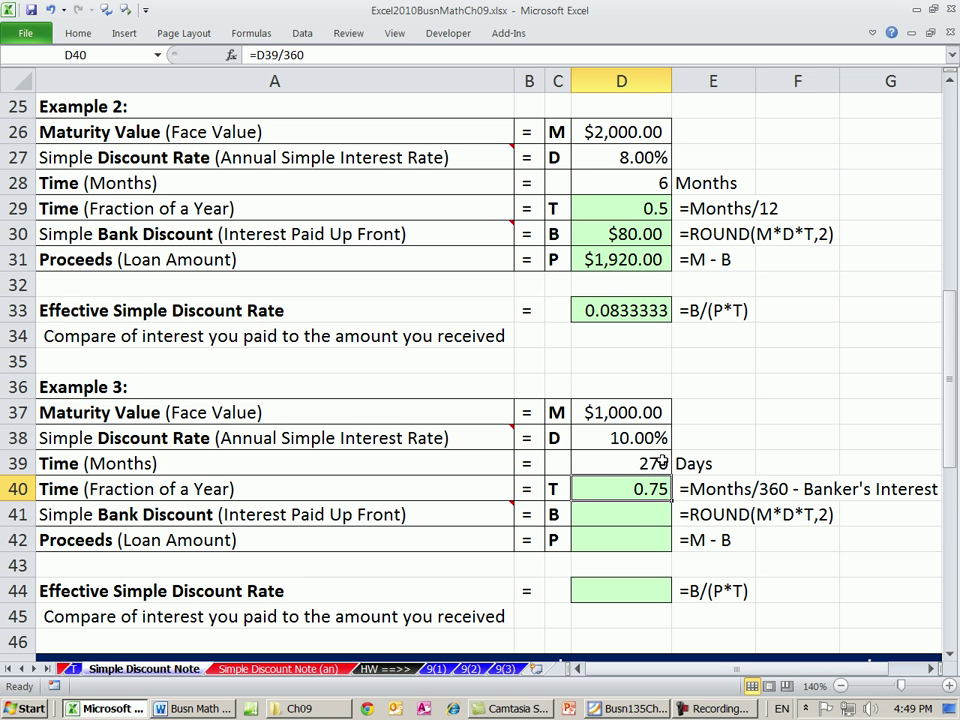
Calculate Example 3's simple bank discount in D41 with =ROUND(D37*D38*D40,2)
click(632, 514)
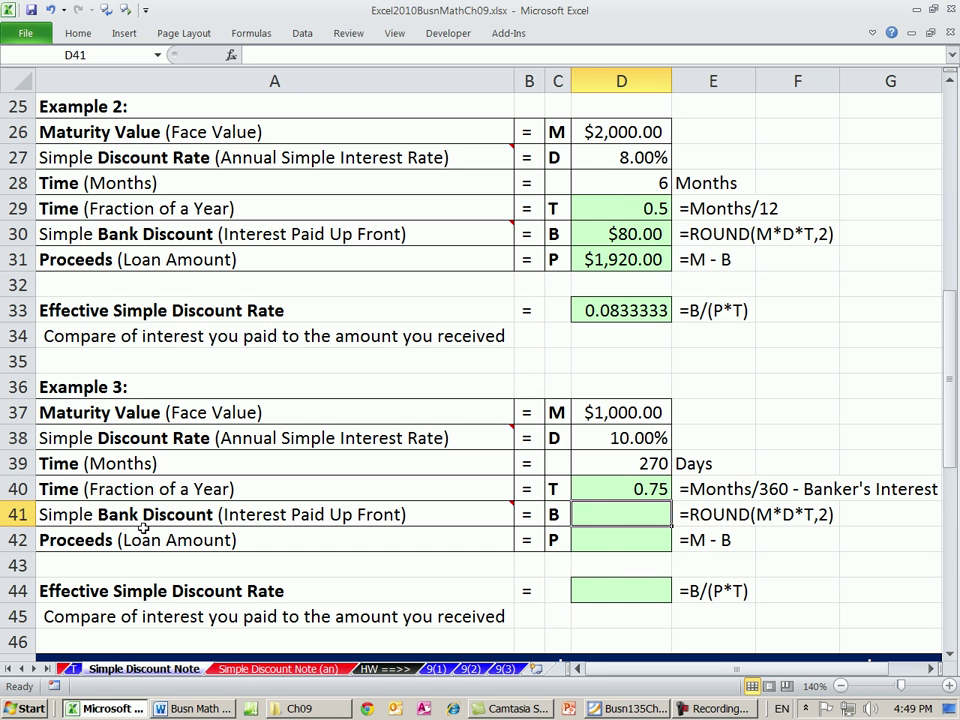
mouse_move(205, 521)
text(=round)
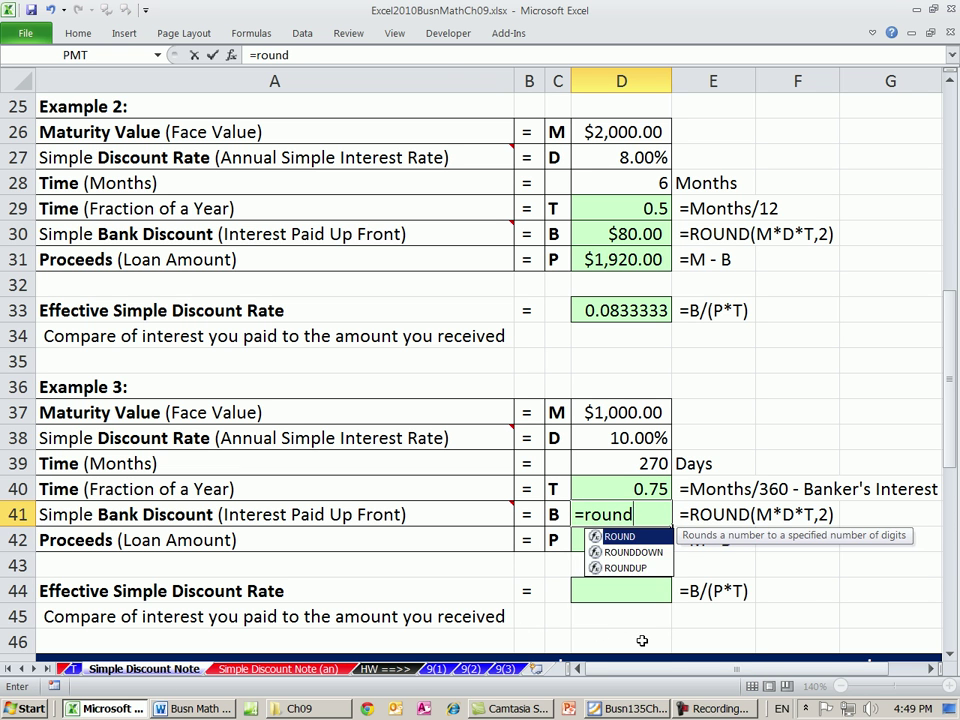
key(Tab)
click(655, 413)
text(*)
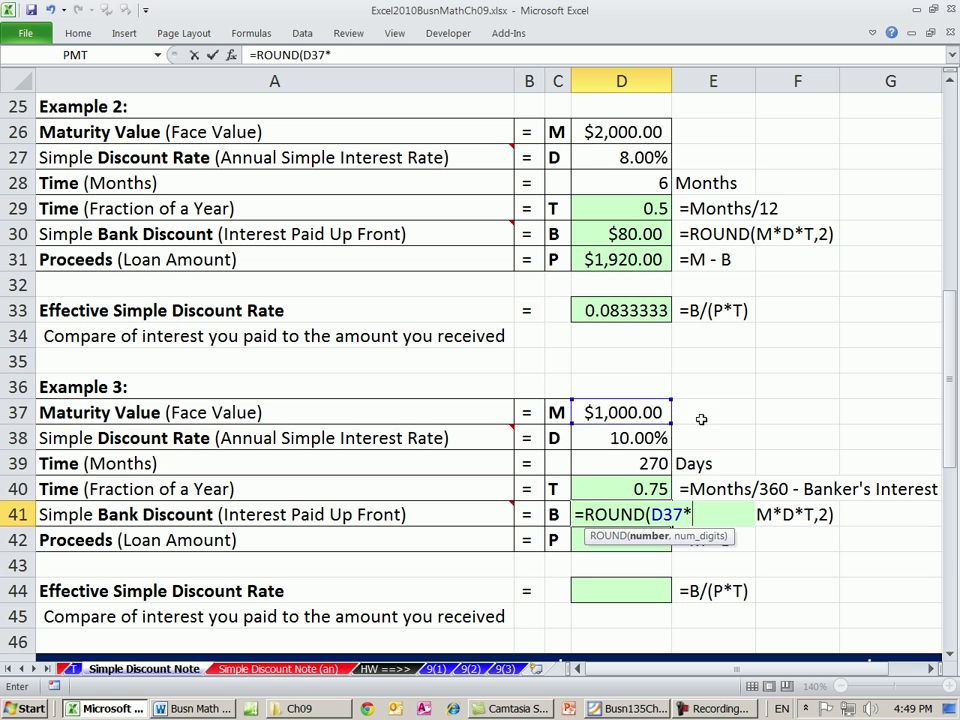
click(632, 437)
text(*)
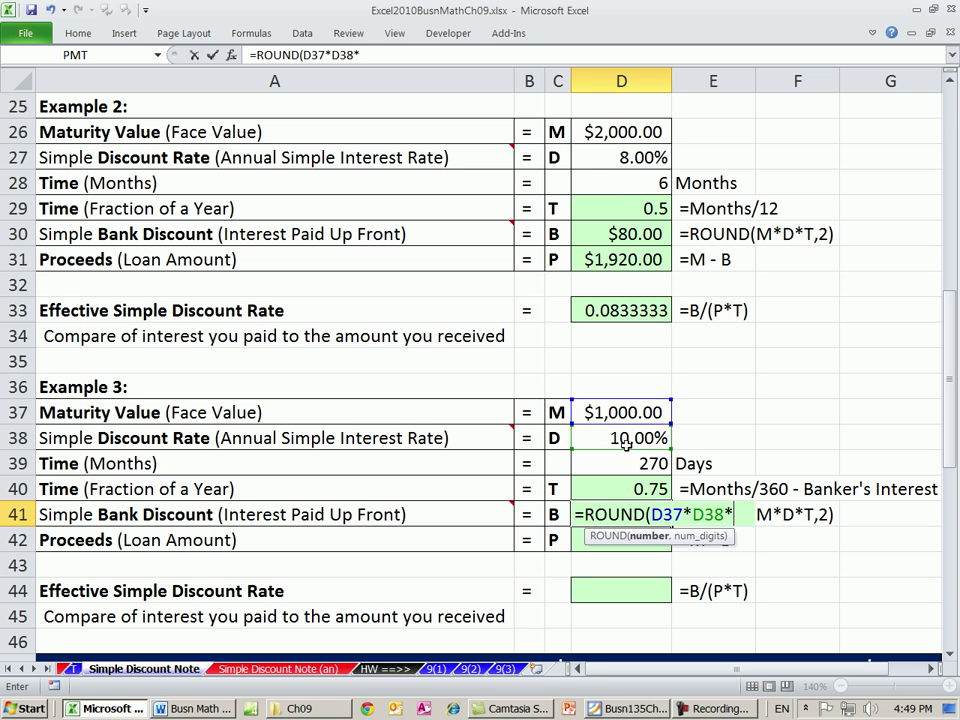
click(644, 488)
text(,2)
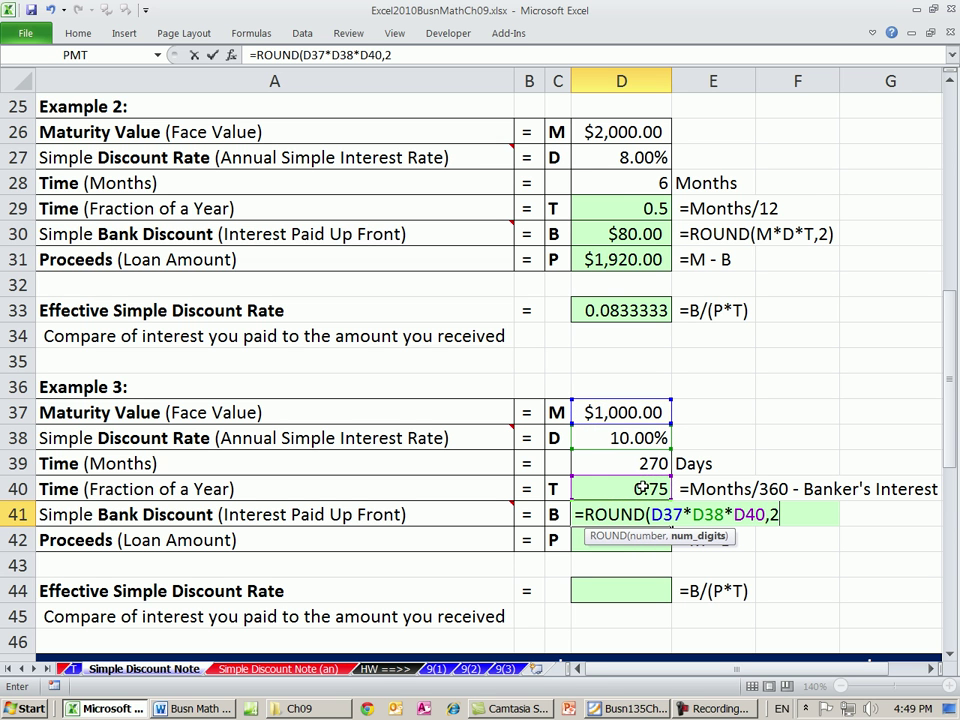
text())
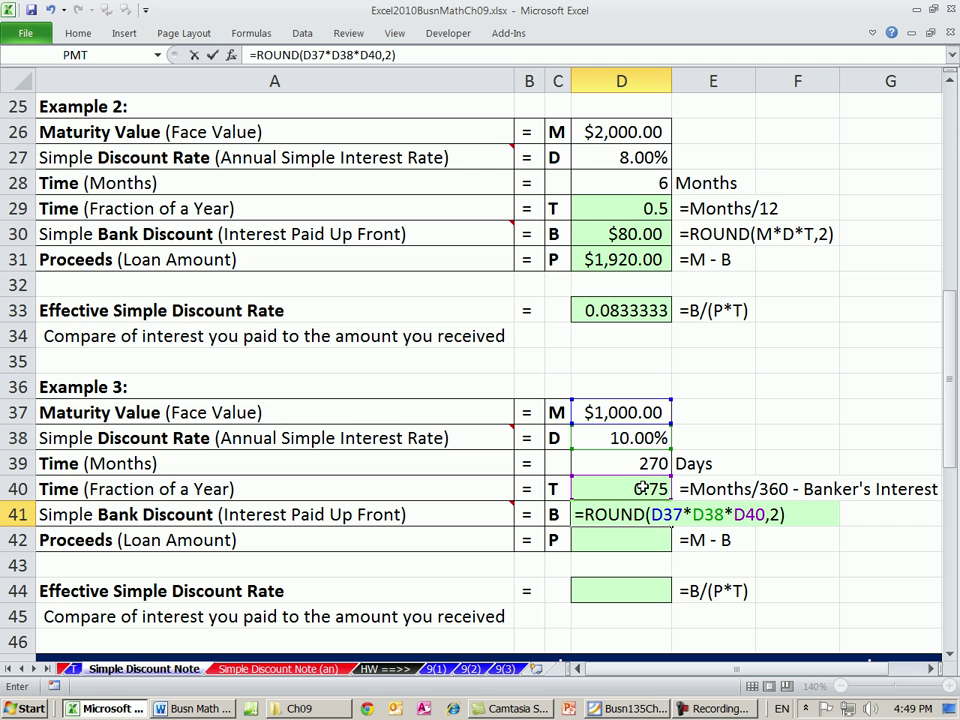
key(ctrl+Return)
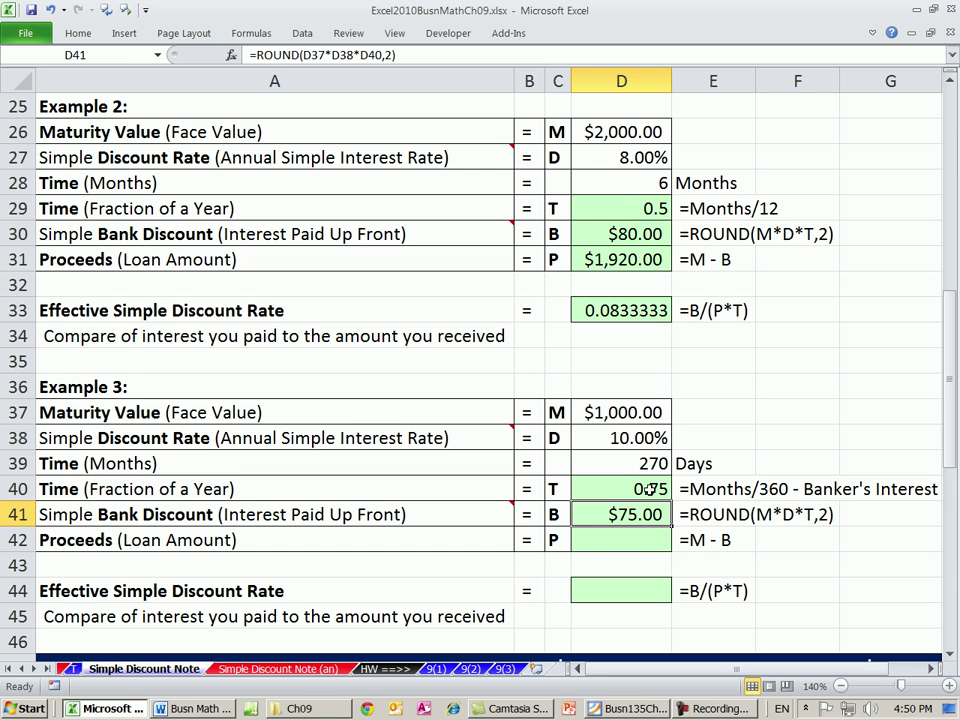
Calculate Example 3's proceeds in D42 with =D37-D41 and compare them with the maturity value and bank discount
click(634, 538)
text(=)
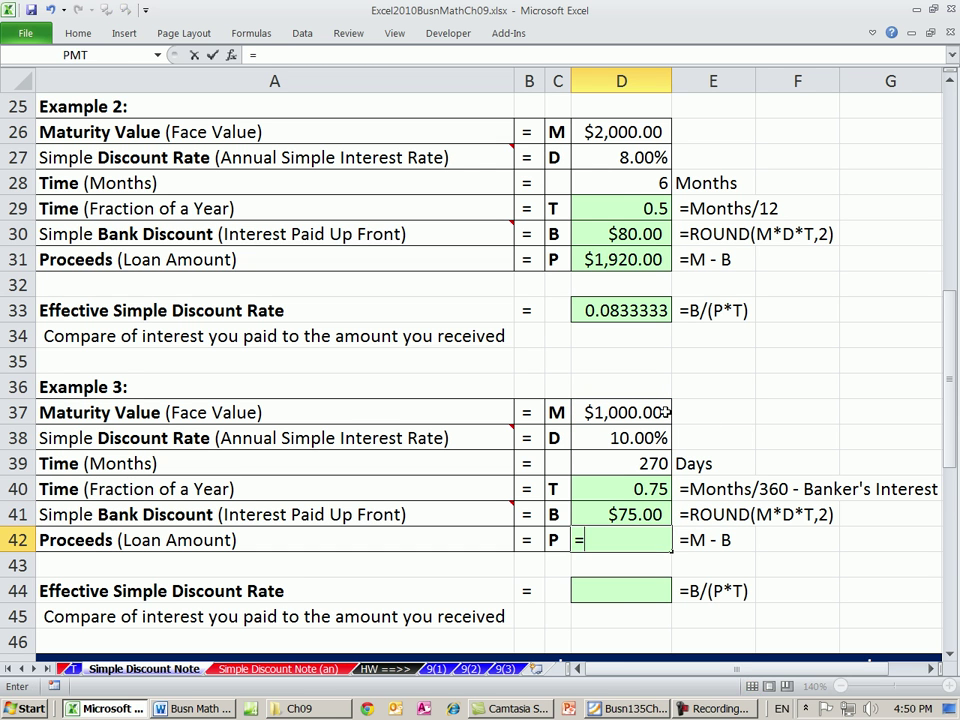
click(650, 412)
text(-)
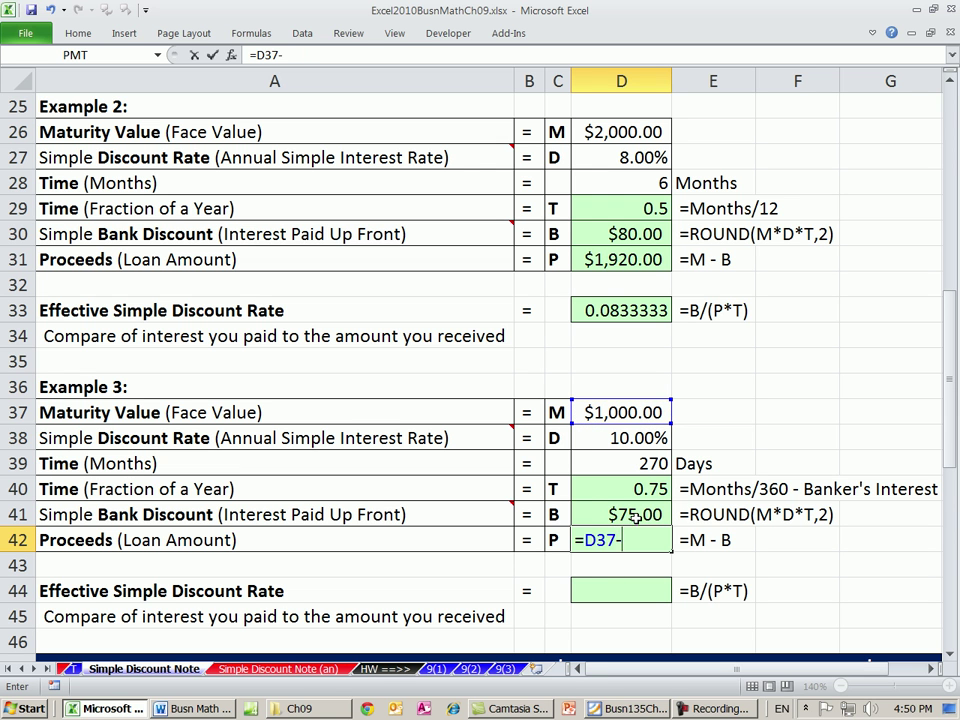
click(647, 516)
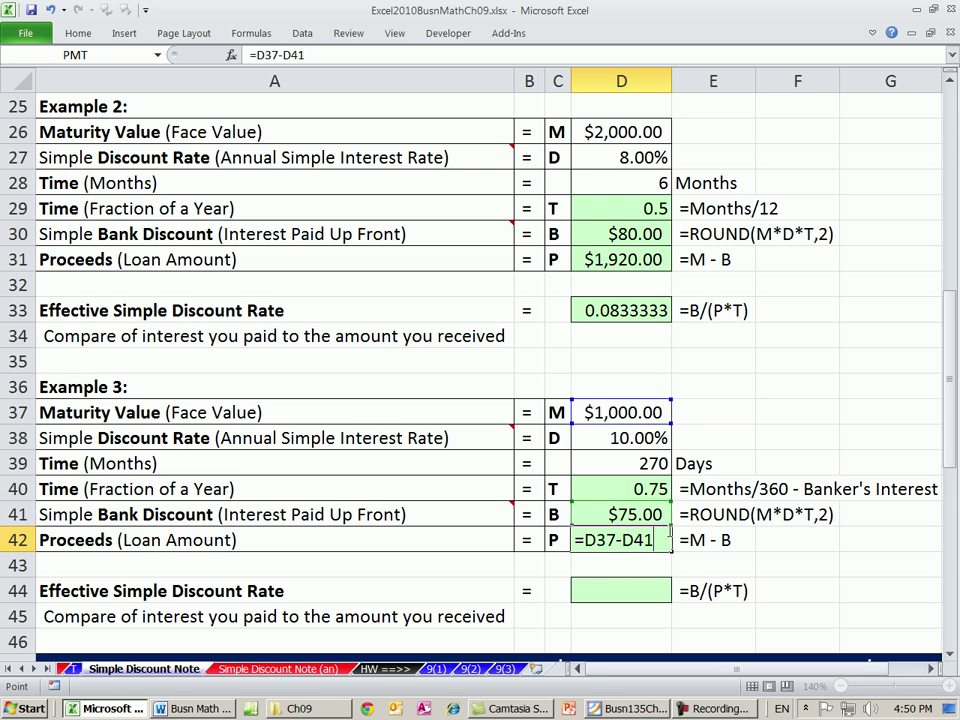
key(ctrl+Return)
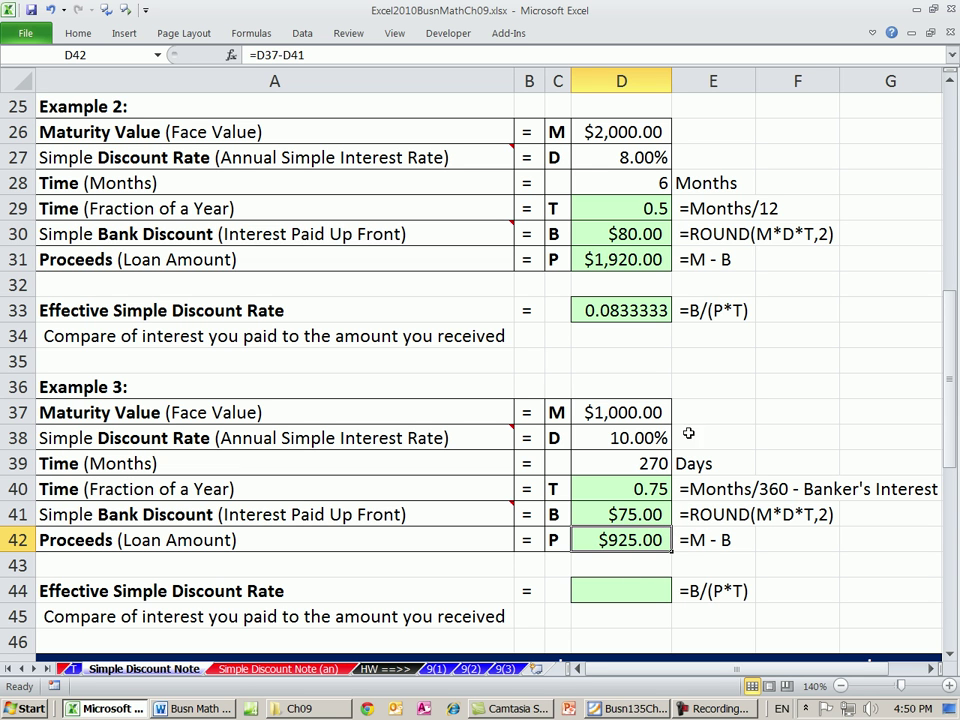
click(640, 413)
click(648, 542)
click(646, 520)
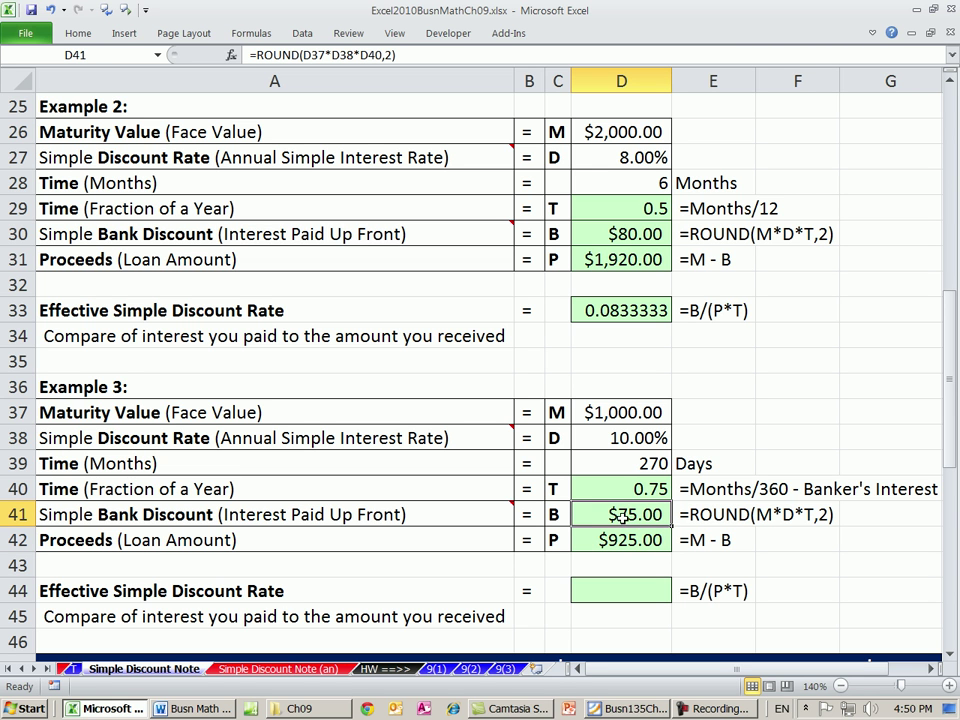
Calculate Example 3's effective simple discount rate in D44 with =D41/(D42*D40)
click(637, 587)
text(=)
key(Up)
key(Up)
key(Up)
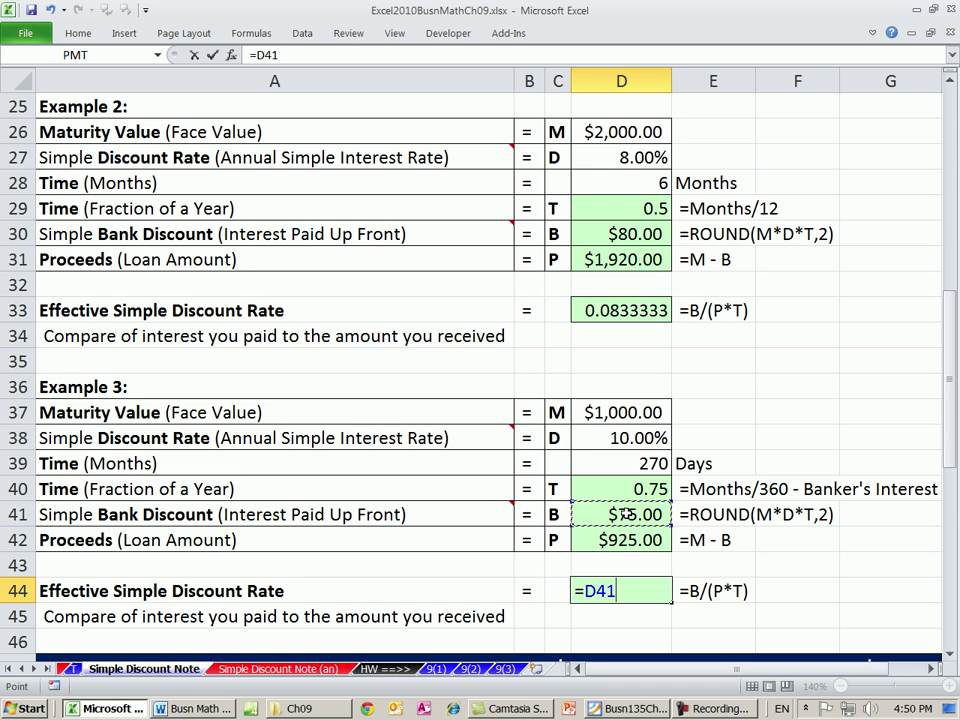
text(/)
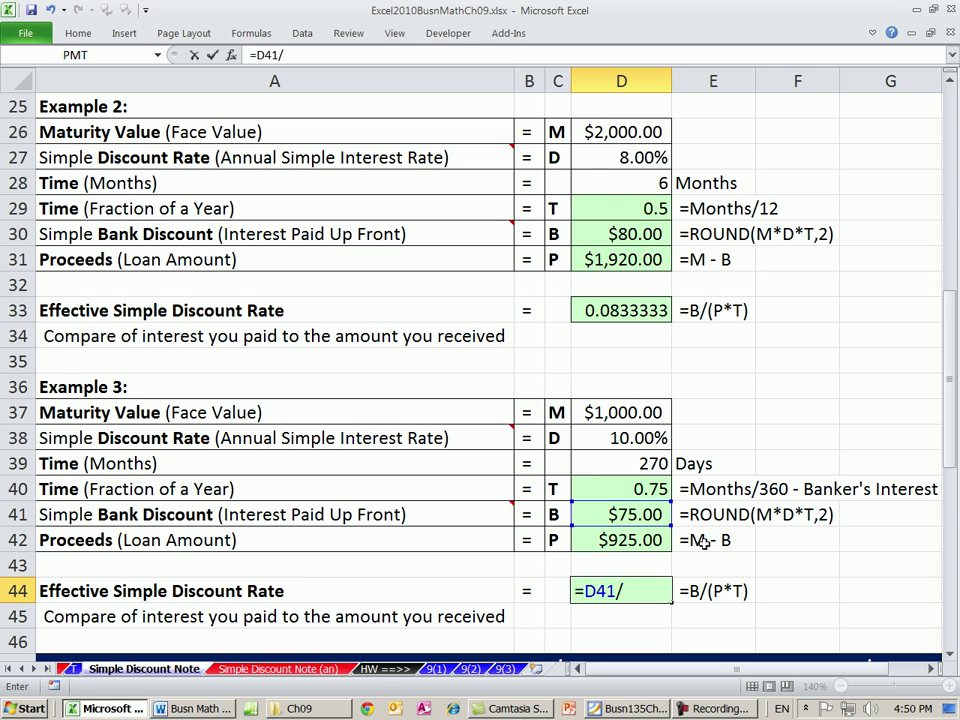
text(()
click(617, 540)
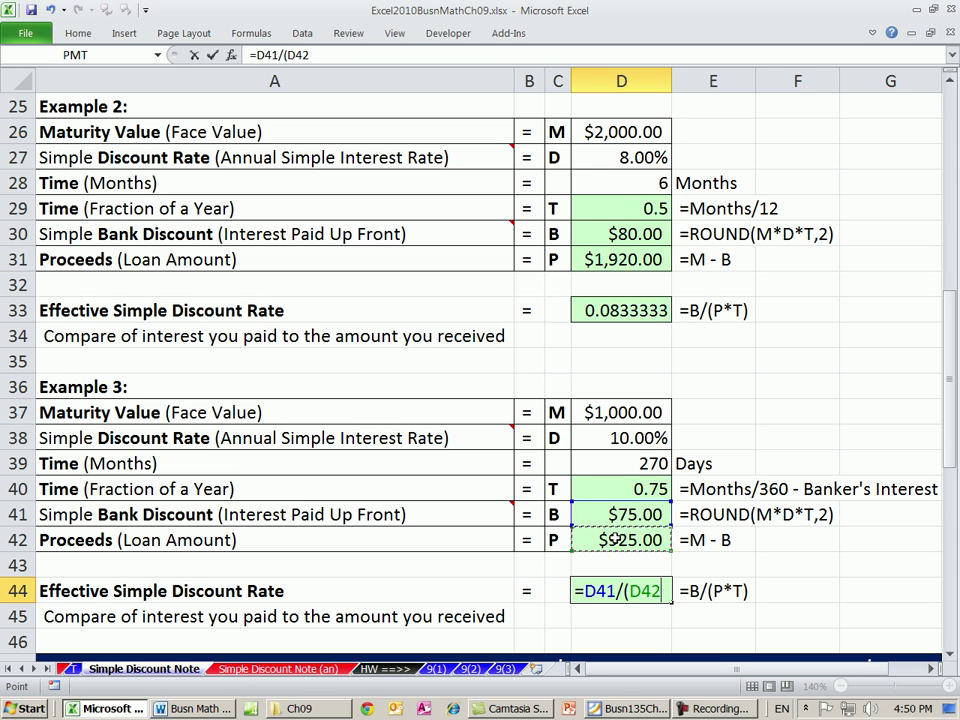
text(*)
click(637, 489)
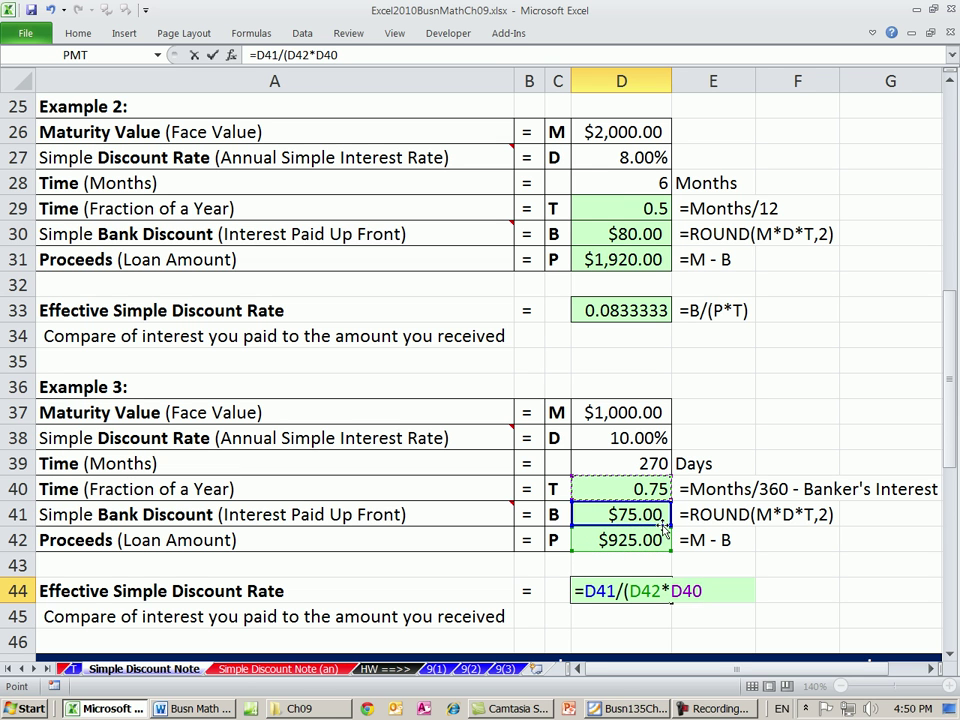
text())
key(ctrl+Return)
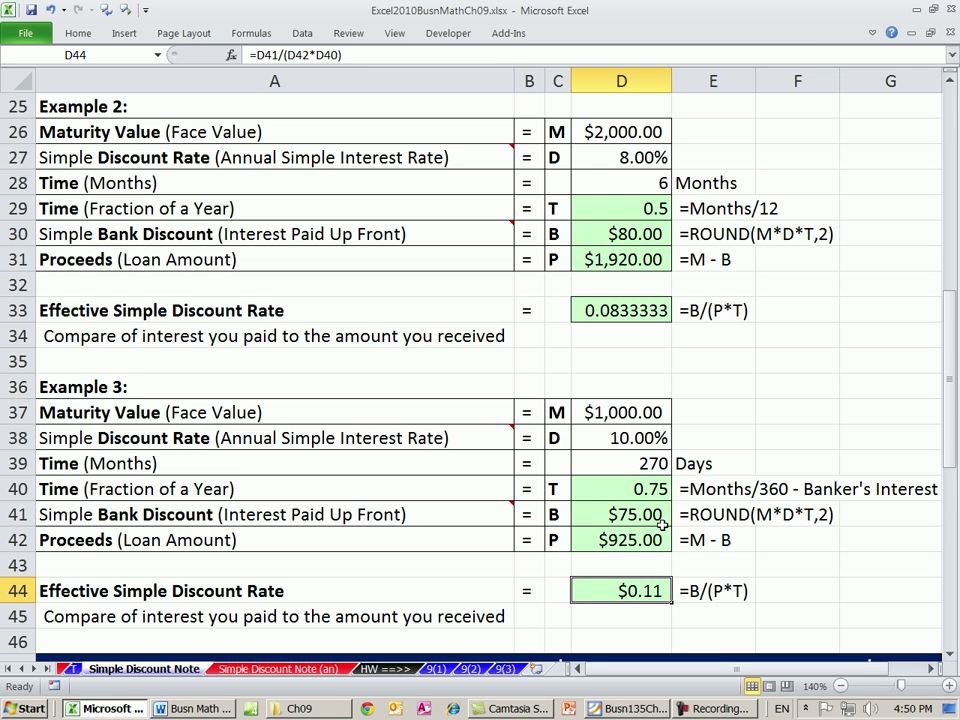
Apply the General number format to D44 and restore the minimized Ribbon to its full display
key(ctrl+shift+asciitilde)
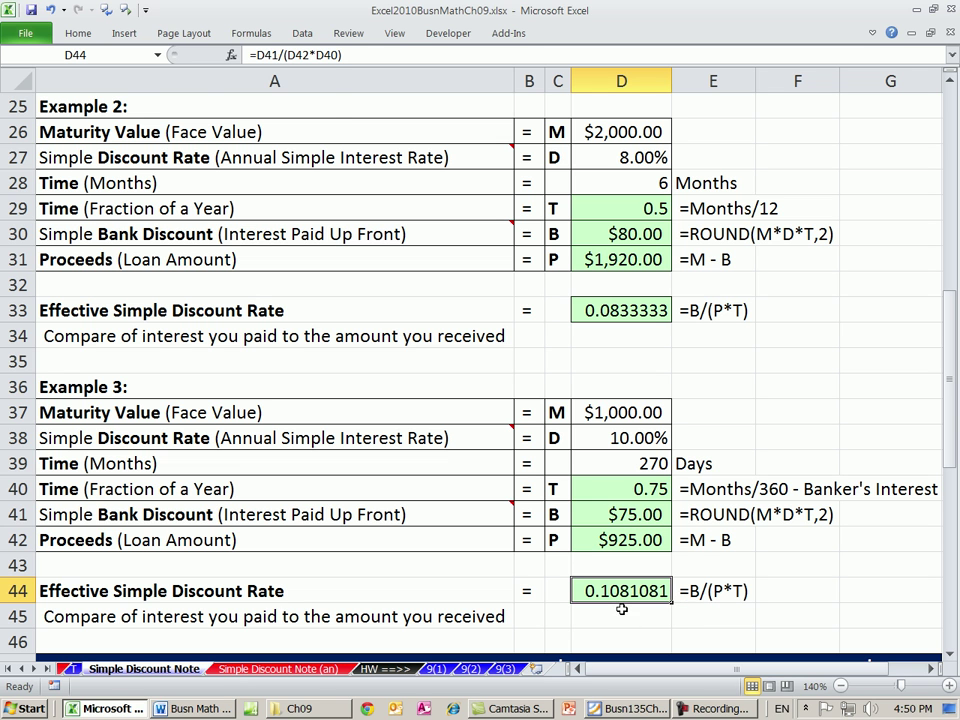
right_click(78, 32)
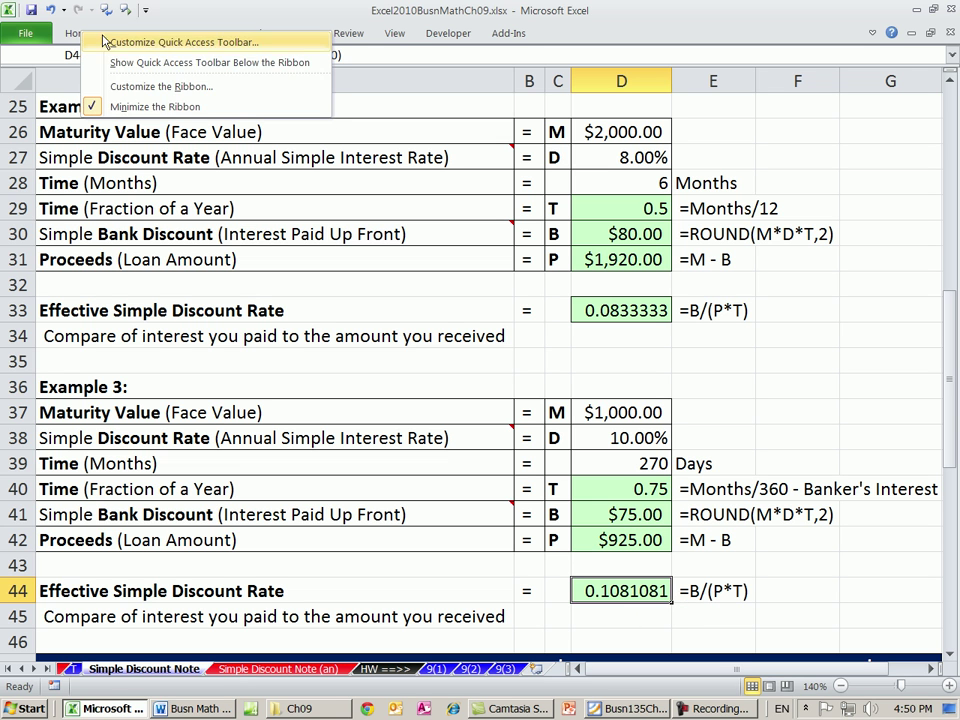
click(116, 107)
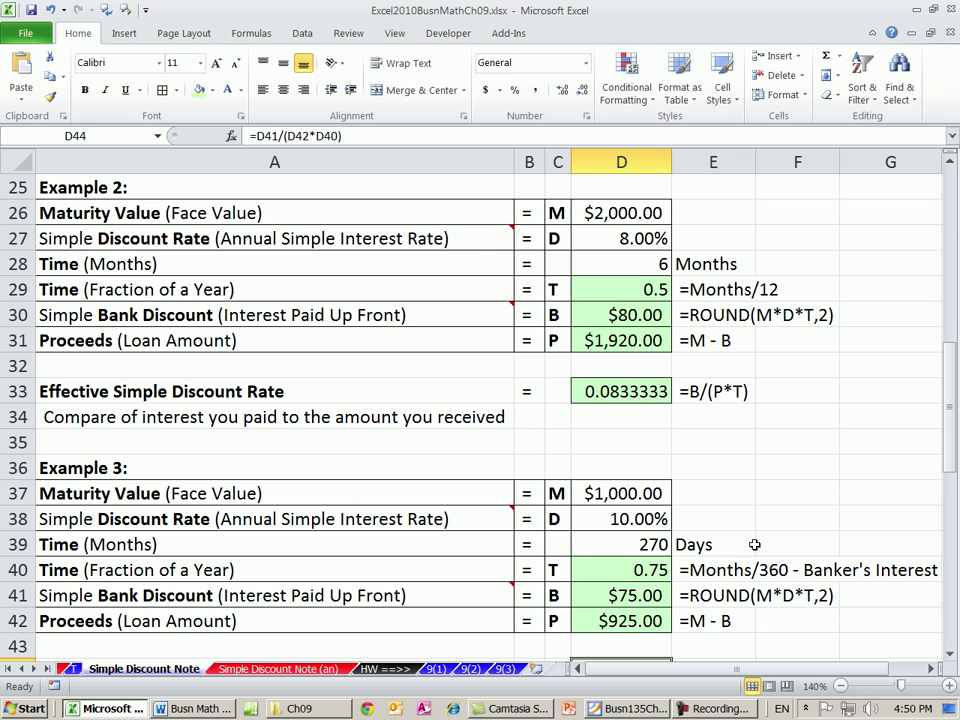
Compare Example 3's maturity value in D37 with its proceeds in D42
scroll(756, 543, down, 3)
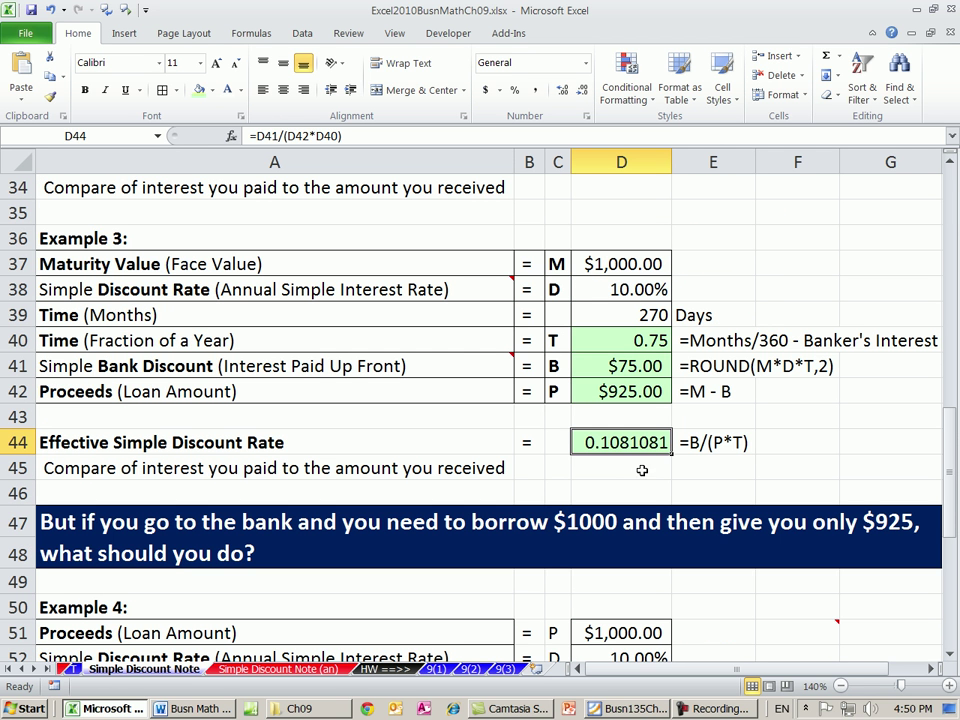
click(953, 660)
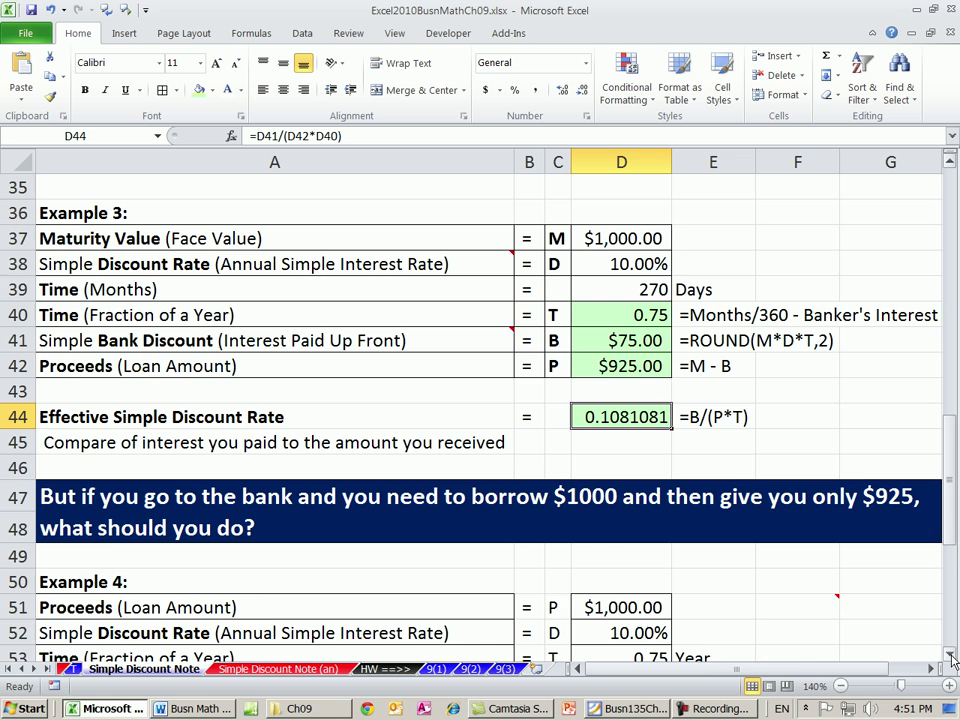
click(953, 660)
click(953, 660)
click(634, 187)
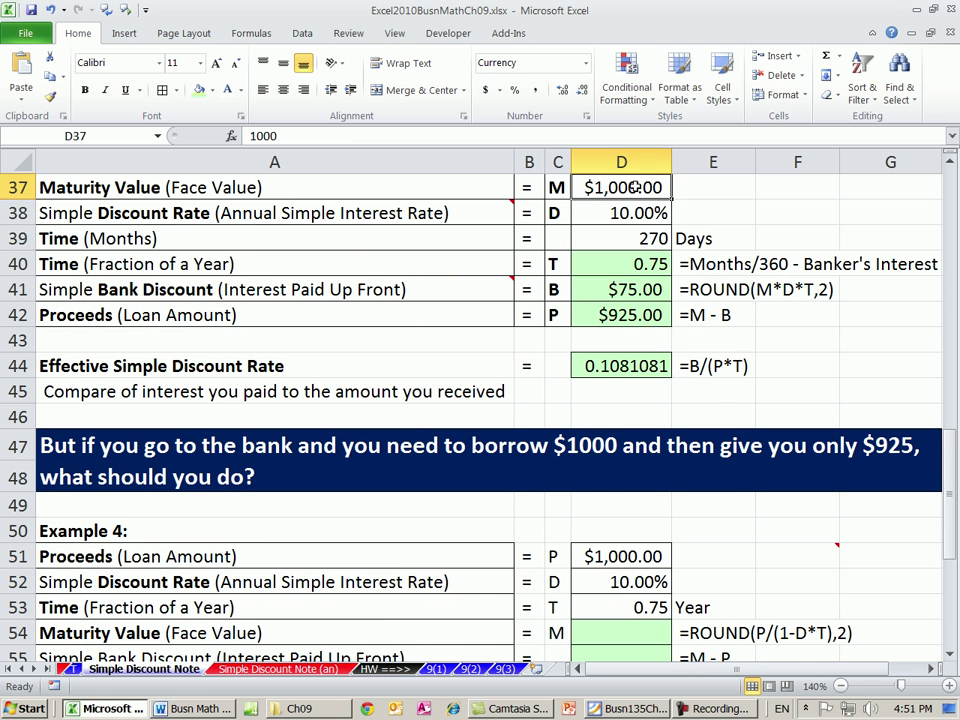
click(649, 315)
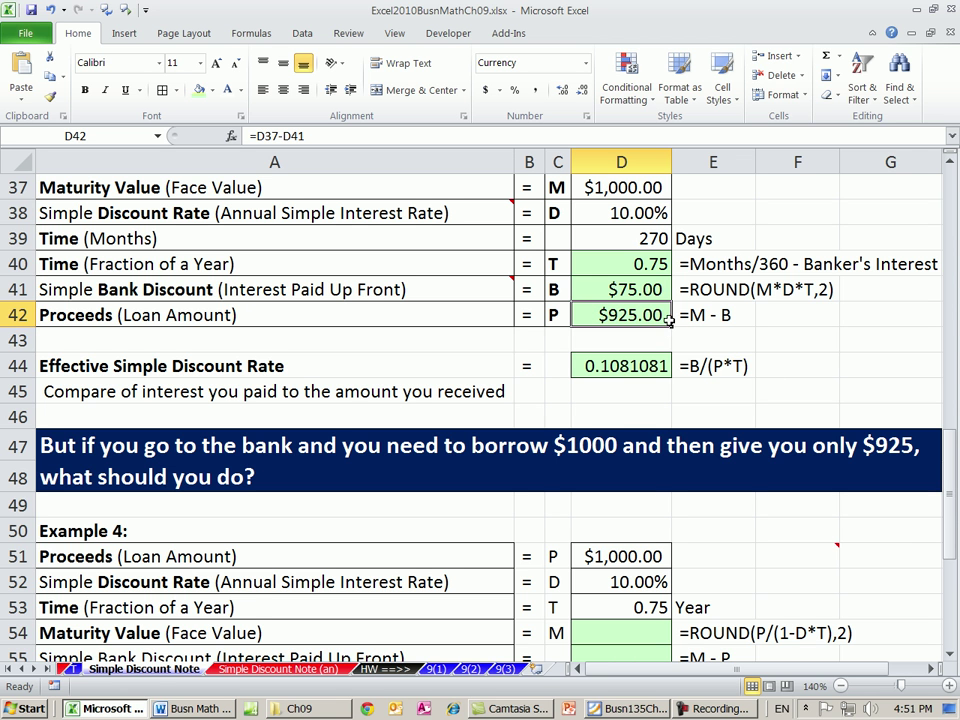
Read the question about needing to borrow $1000 and examine the setups of Examples 4 and 5
click(950, 660)
click(950, 660)
click(950, 660)
click(950, 660)
click(950, 660)
click(950, 660)
click(950, 660)
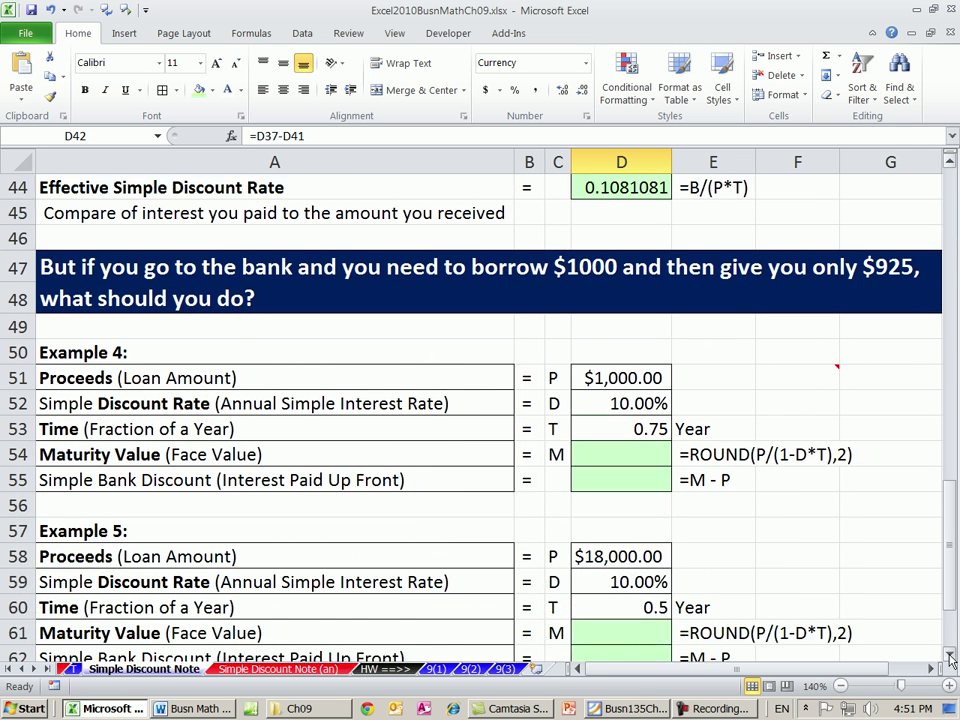
click(950, 660)
click(950, 660)
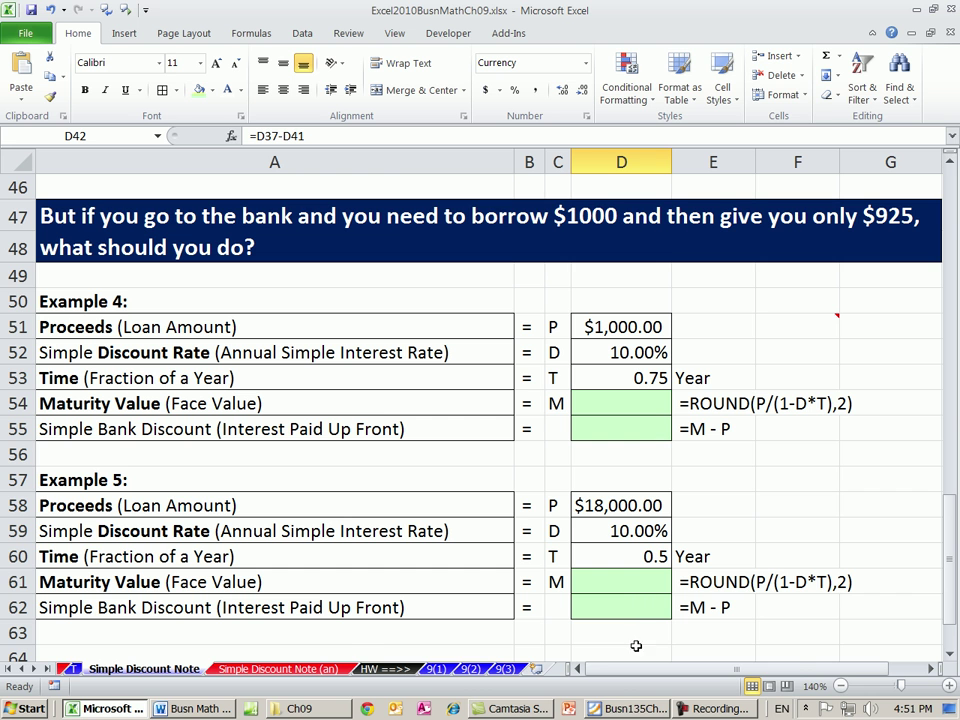
Switch to Busn135Ch09.pdf in Foxit Reader and review the handwritten notes from section 9.1 through the section 9.3 formulas
click(618, 712)
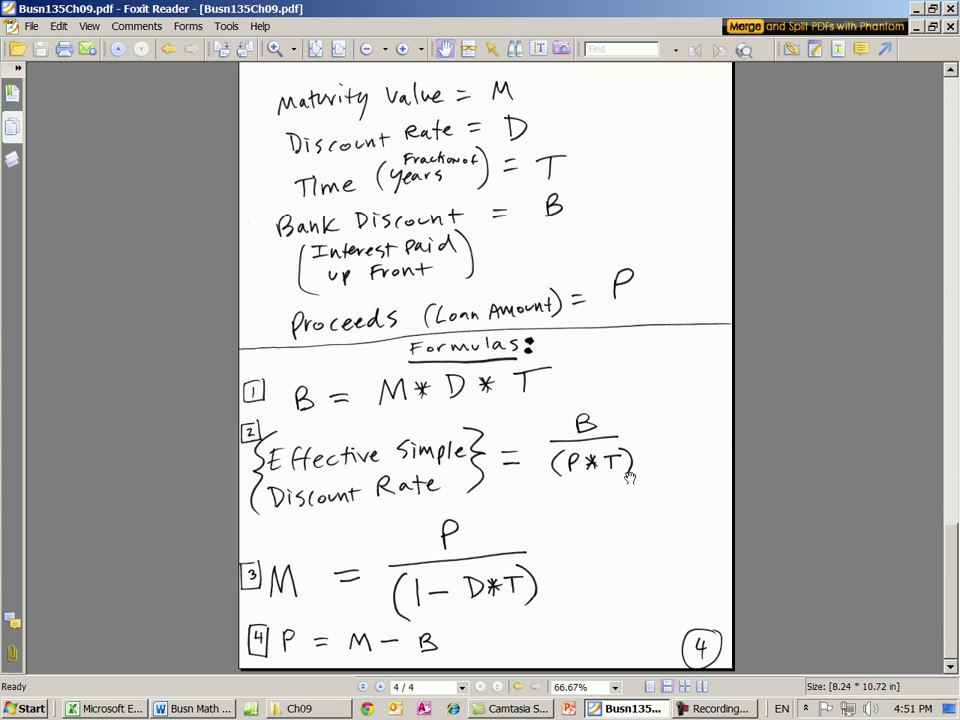
drag(956, 568, 936, 97)
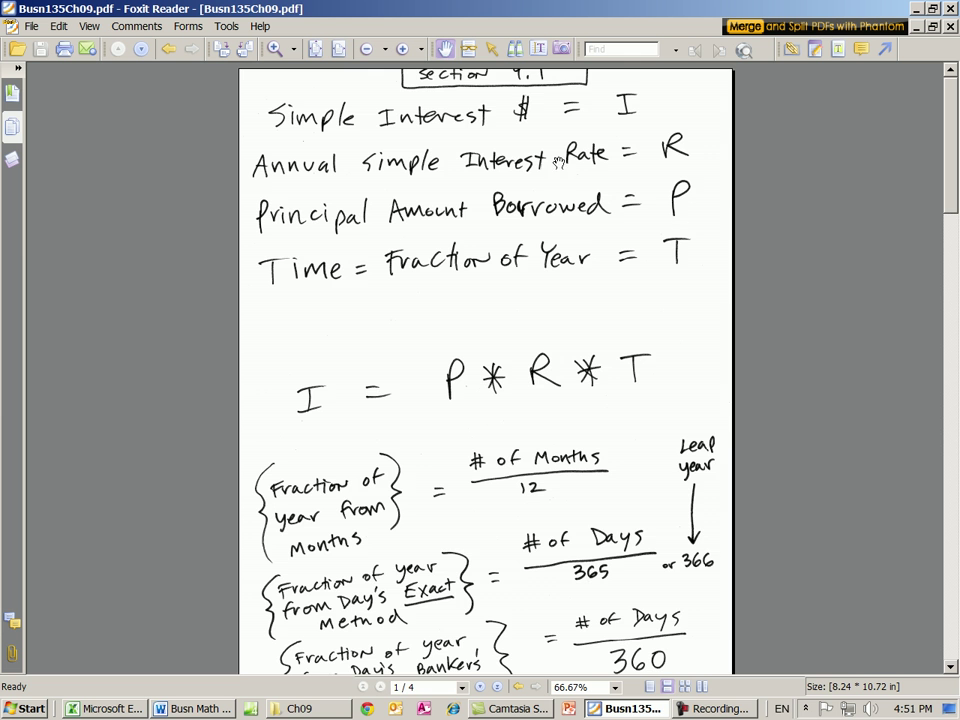
scroll(514, 425, down, 10)
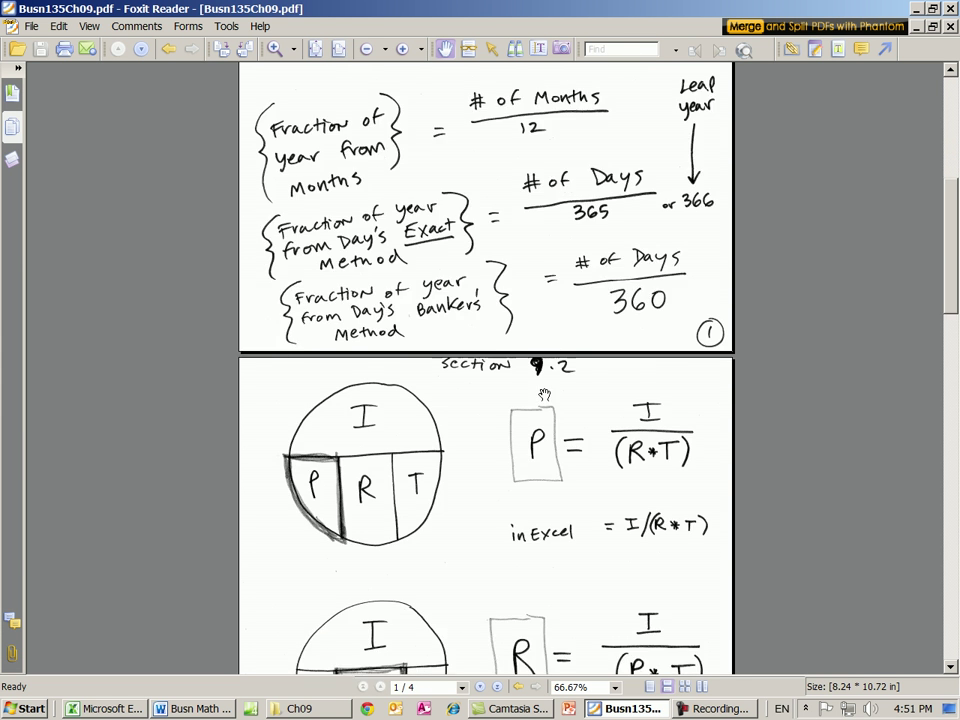
scroll(555, 398, down, 10)
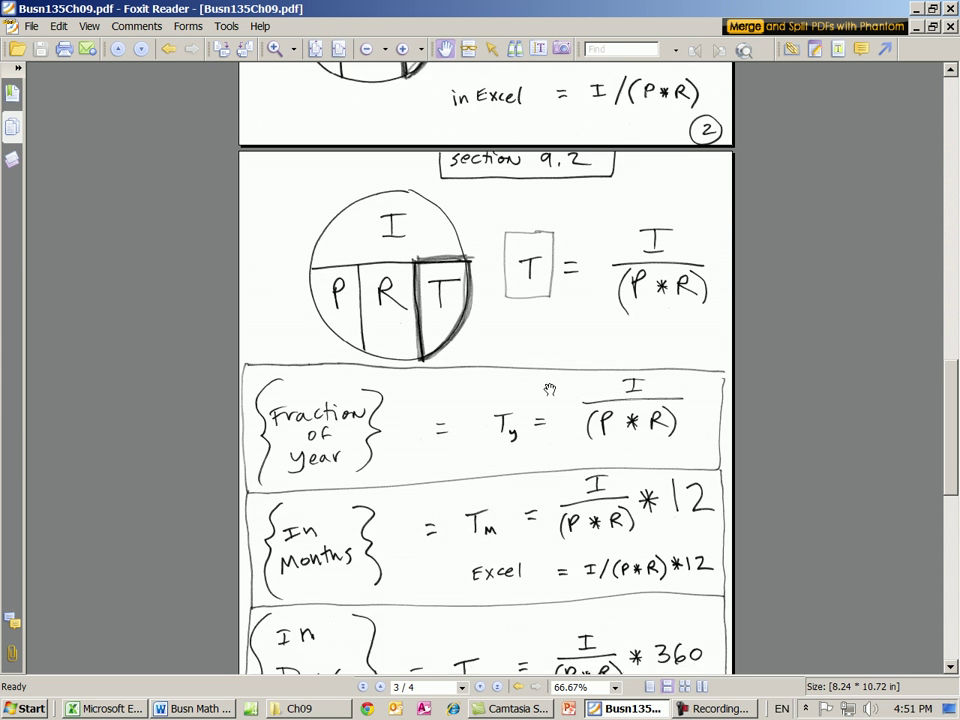
scroll(566, 449, down, 5)
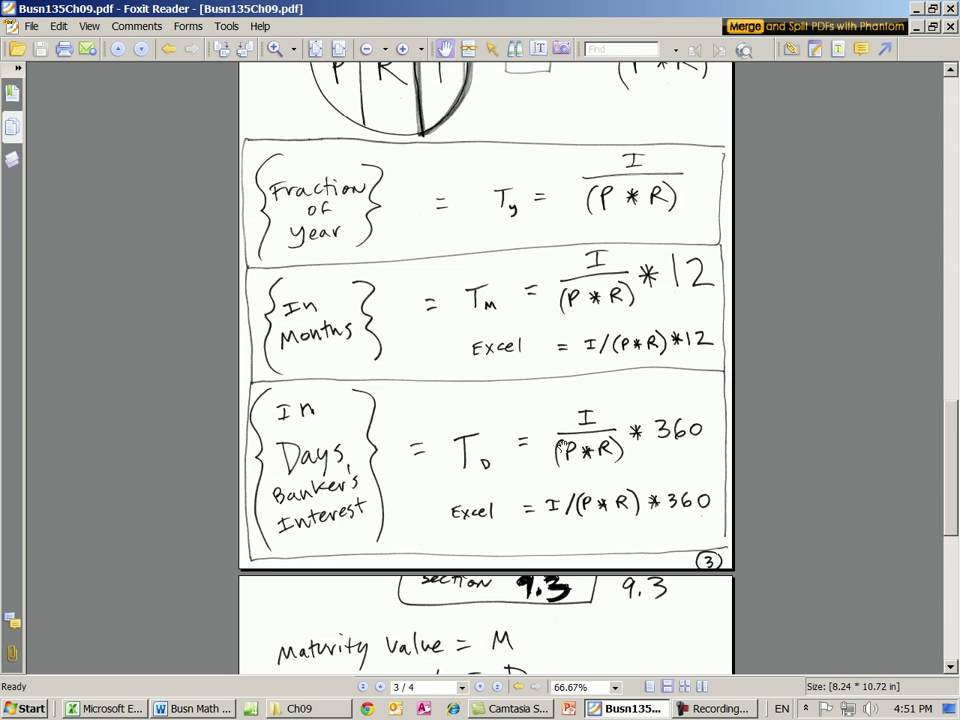
scroll(563, 447, down, 12)
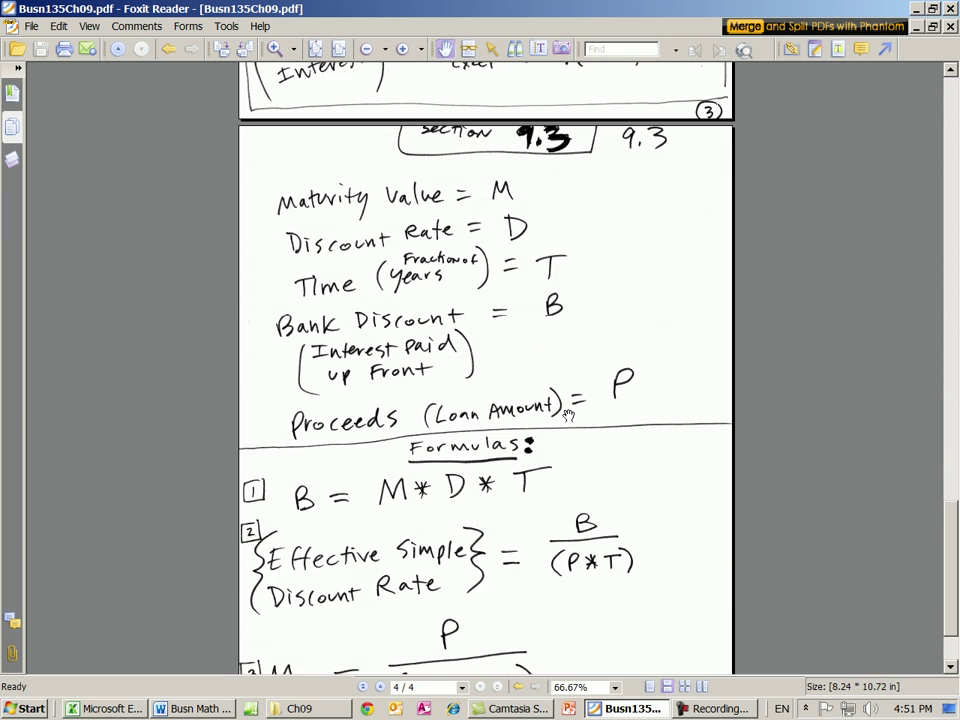
scroll(568, 415, down, 3)
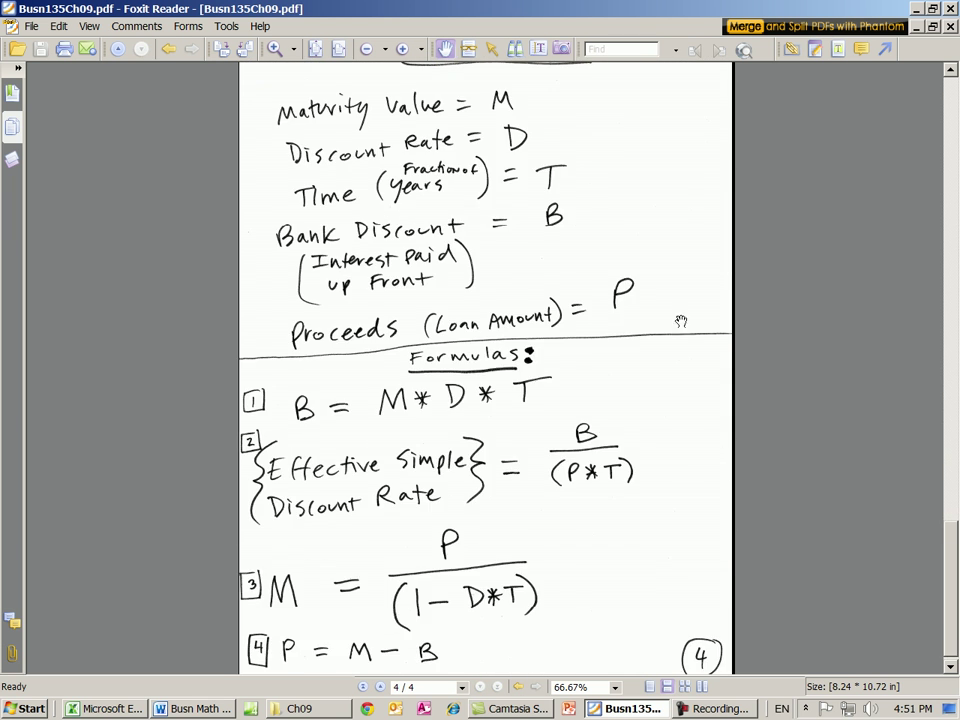
scroll(557, 101, up, 2)
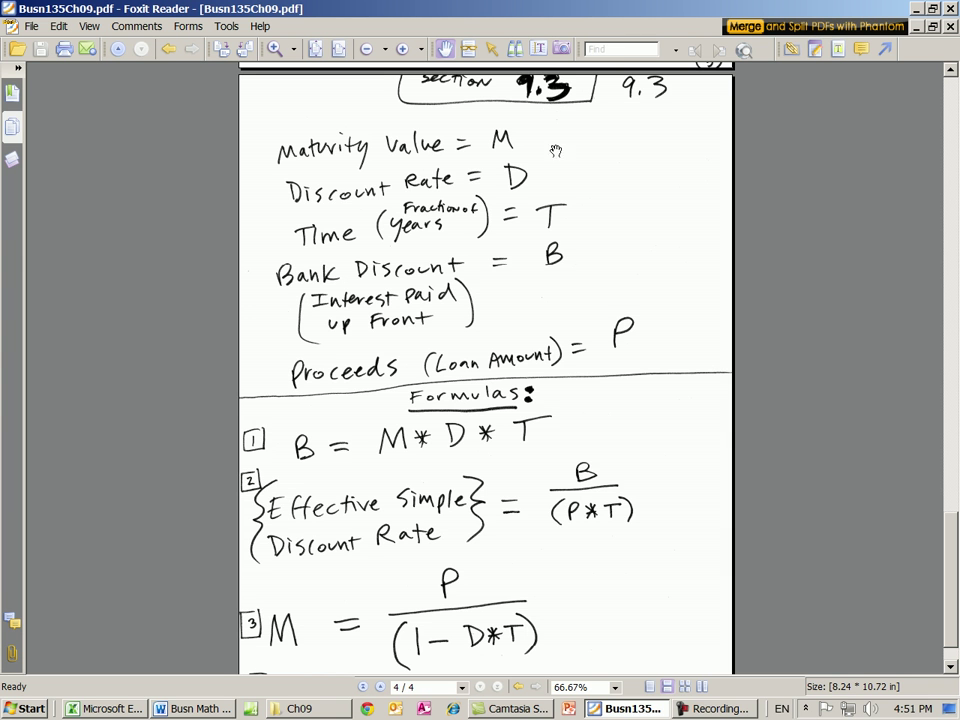
click(951, 666)
click(951, 667)
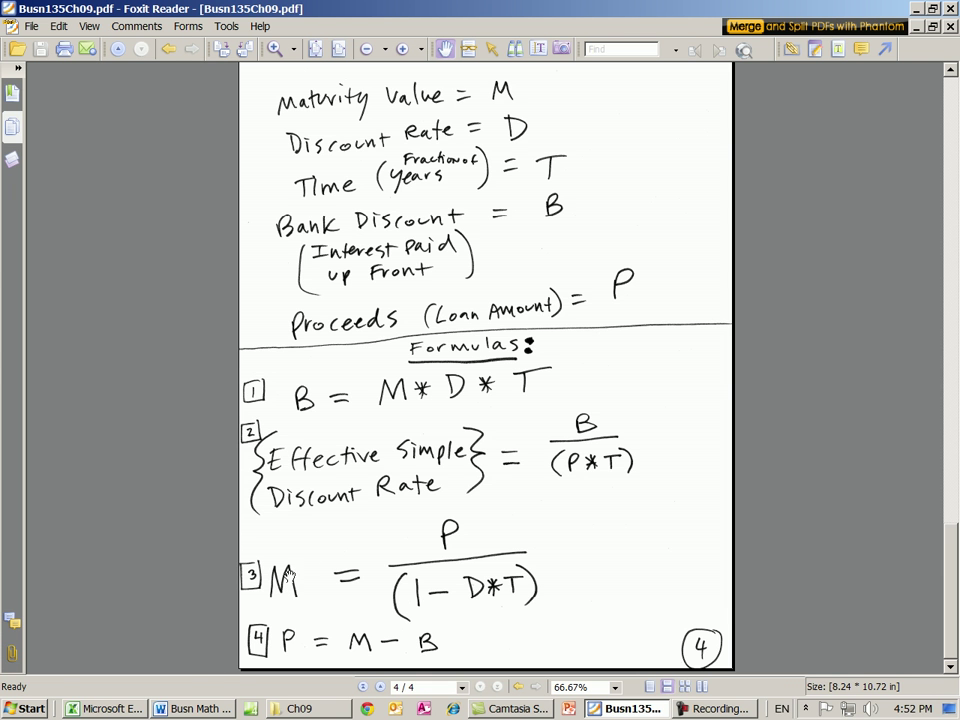
Return to the Excel workbook and read the comment in F51 that derives the maturity value formula
click(105, 708)
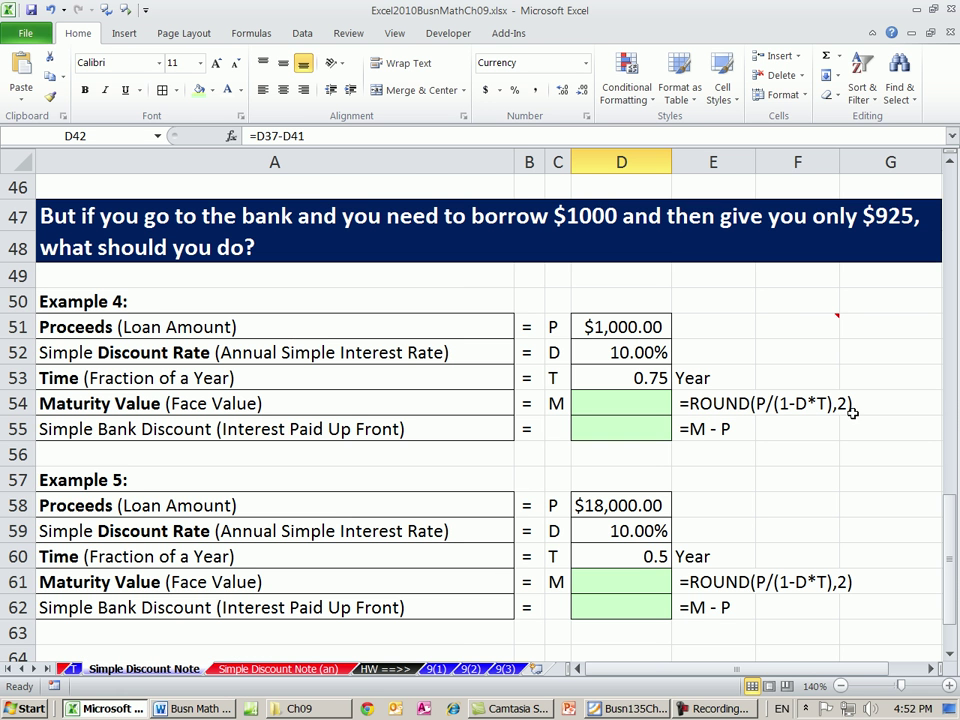
click(929, 669)
click(929, 669)
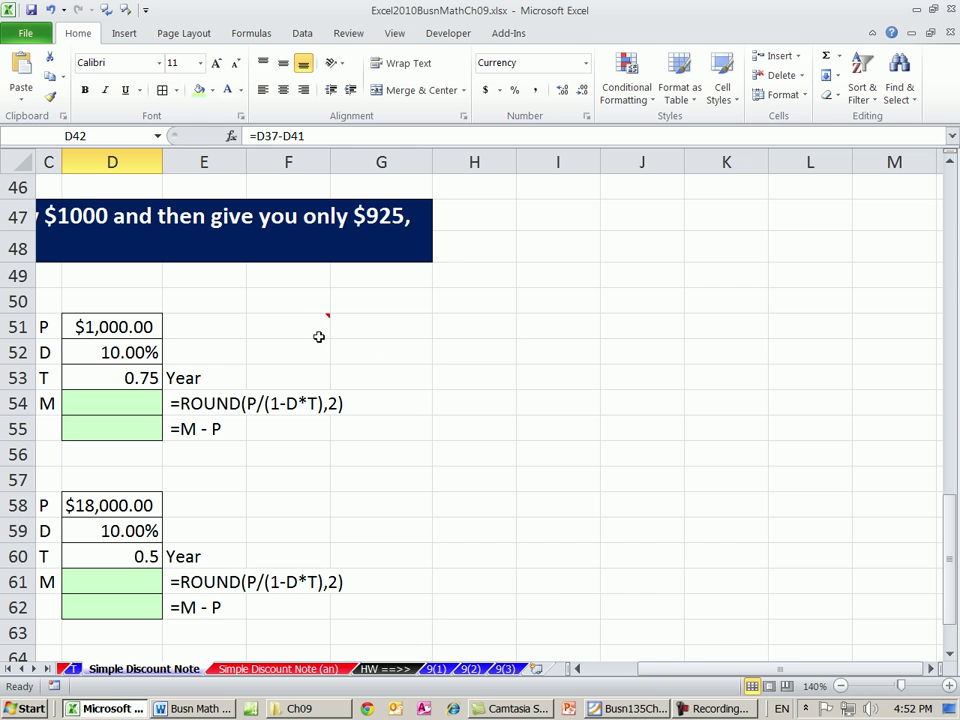
mouse_move(301, 326)
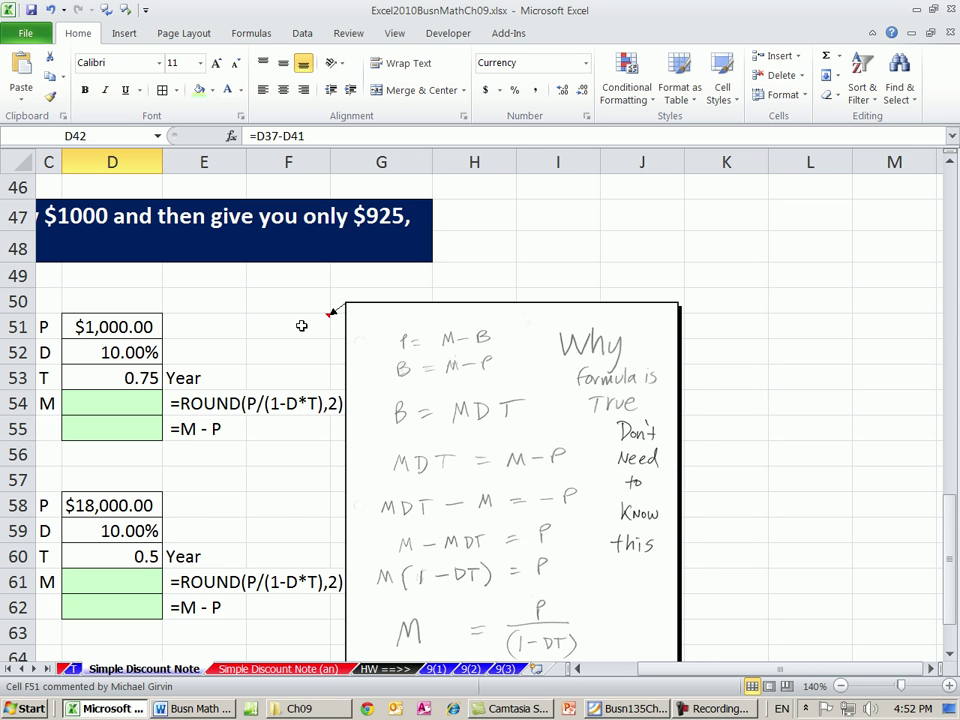
drag(707, 669, 660, 669)
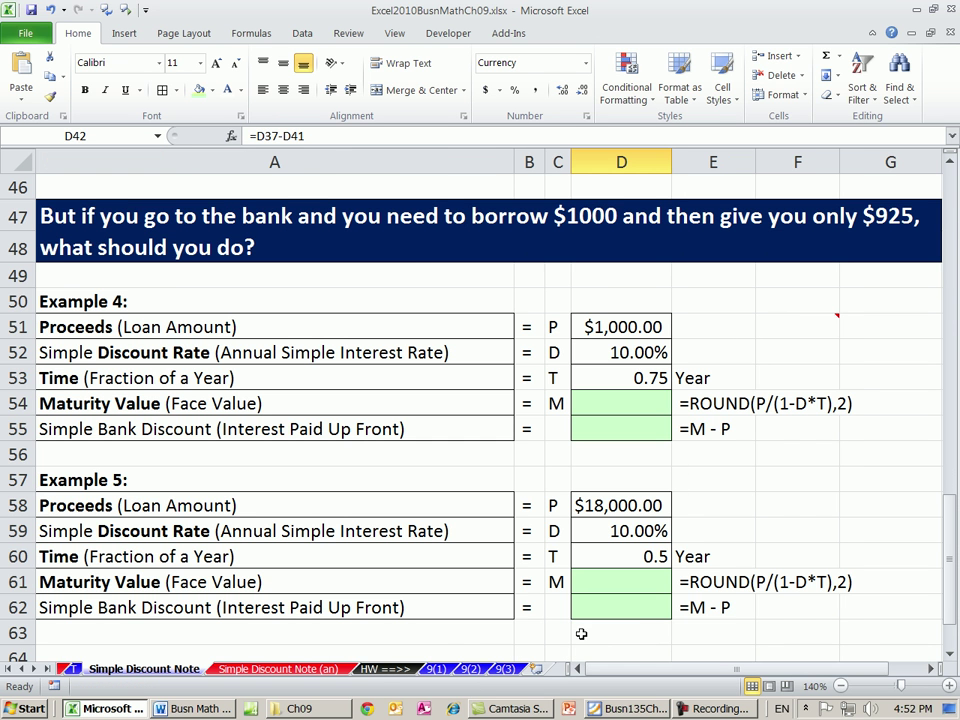
Review Example 4's given proceeds, simple discount rate and time in D51 to D53
click(613, 404)
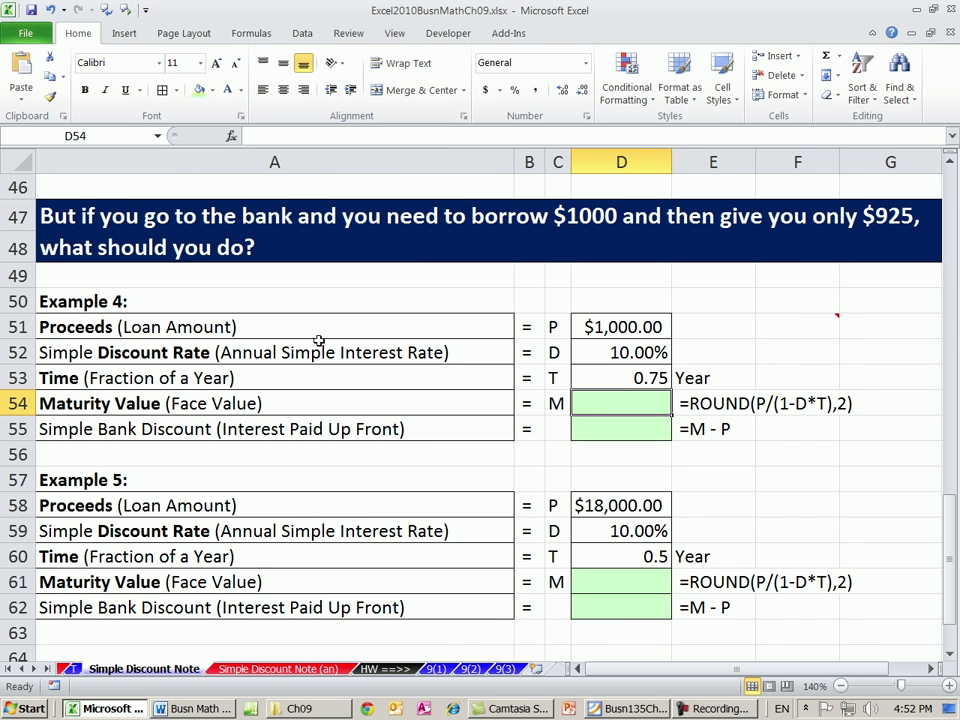
click(609, 327)
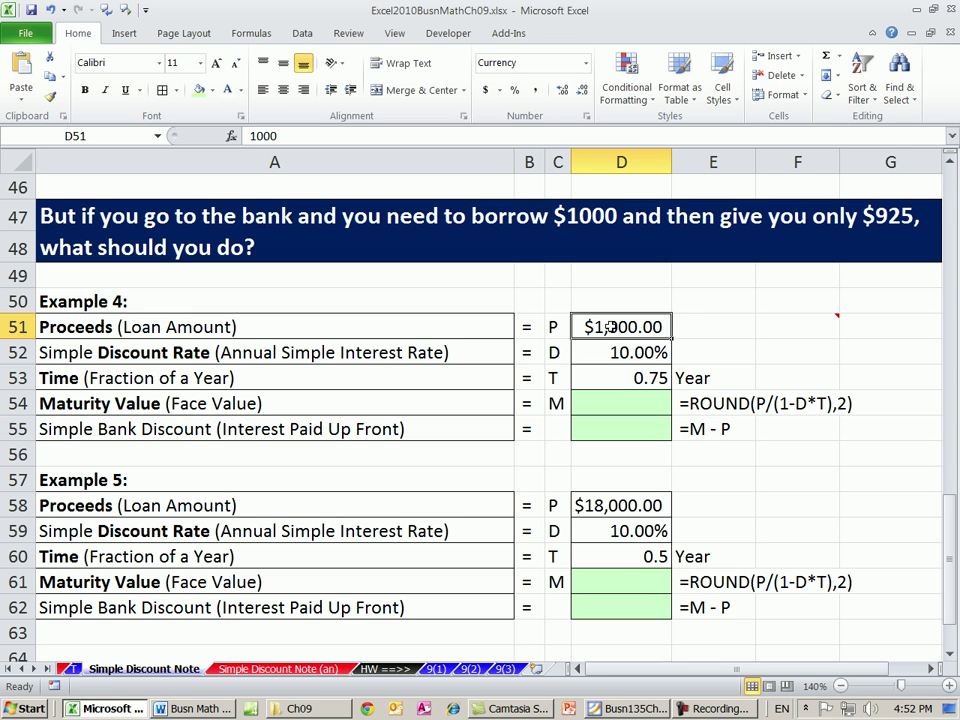
click(636, 352)
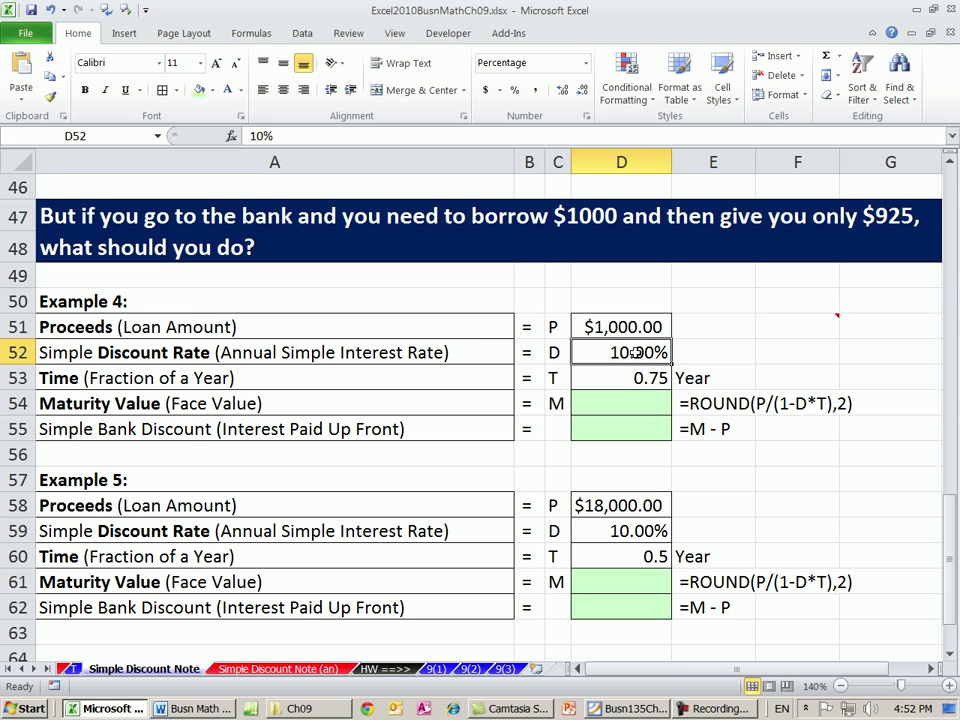
click(643, 380)
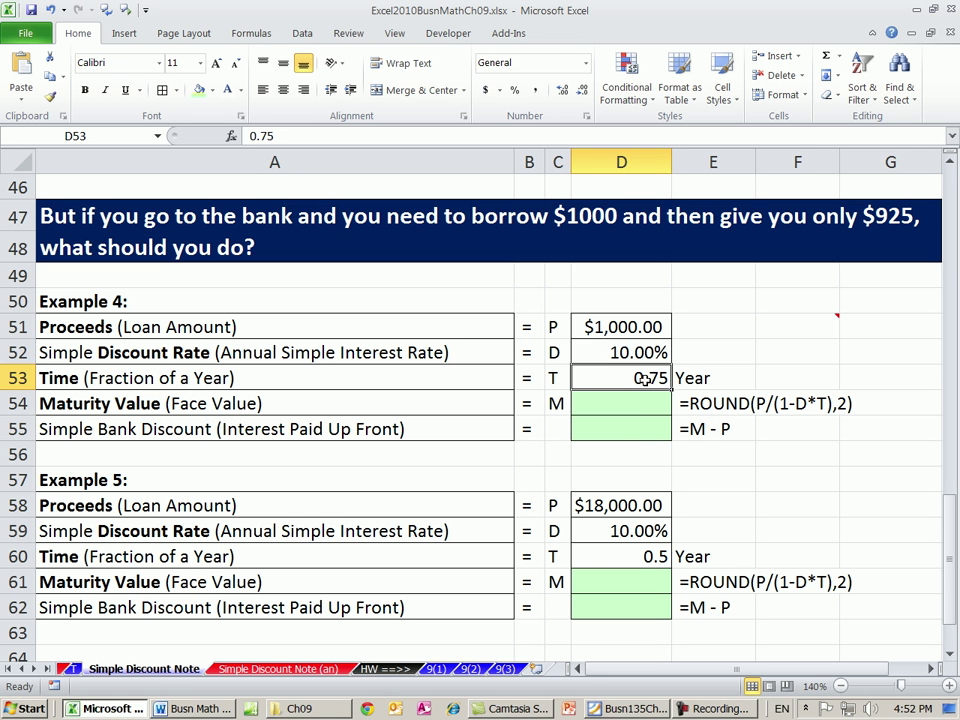
Write the maturity value formula =ROUND(D51/(1-D52*D53),2) in D54 for Example 4
click(643, 403)
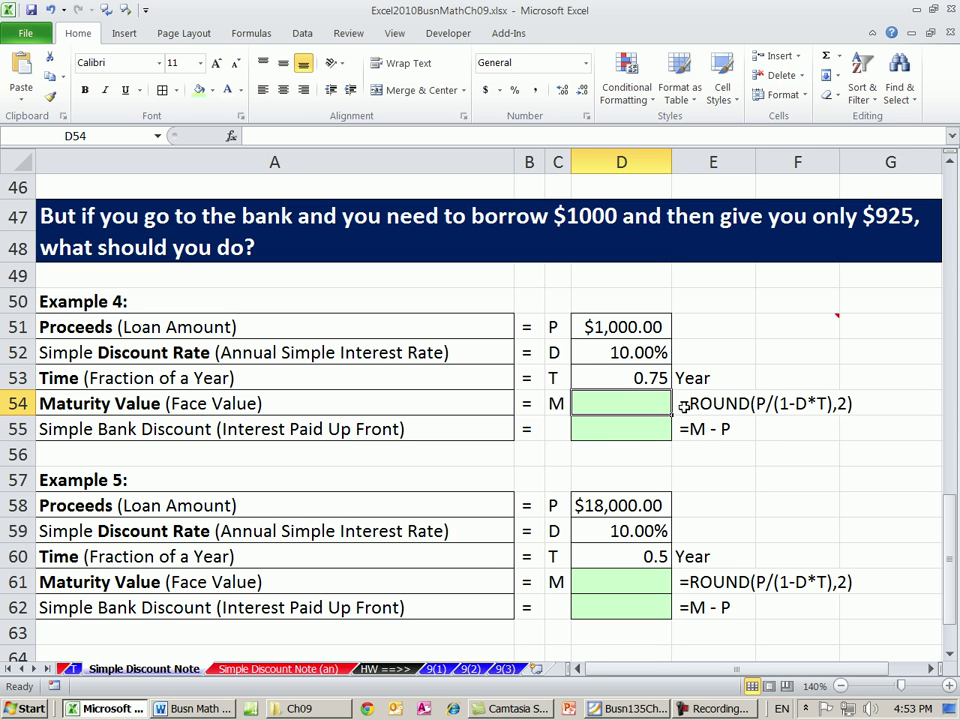
text(=)
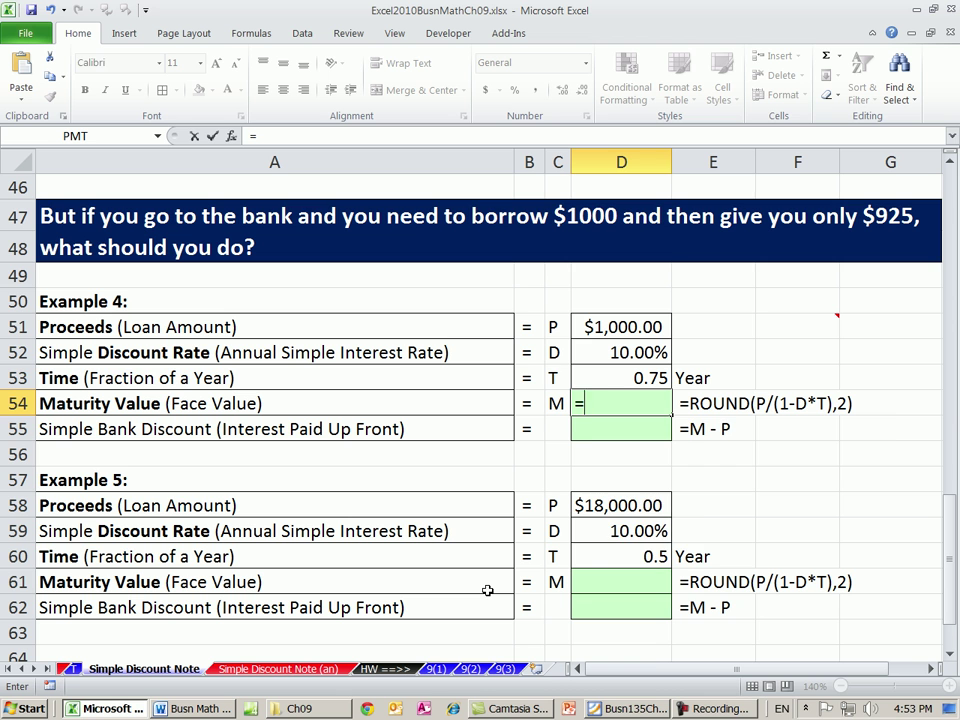
text(ro)
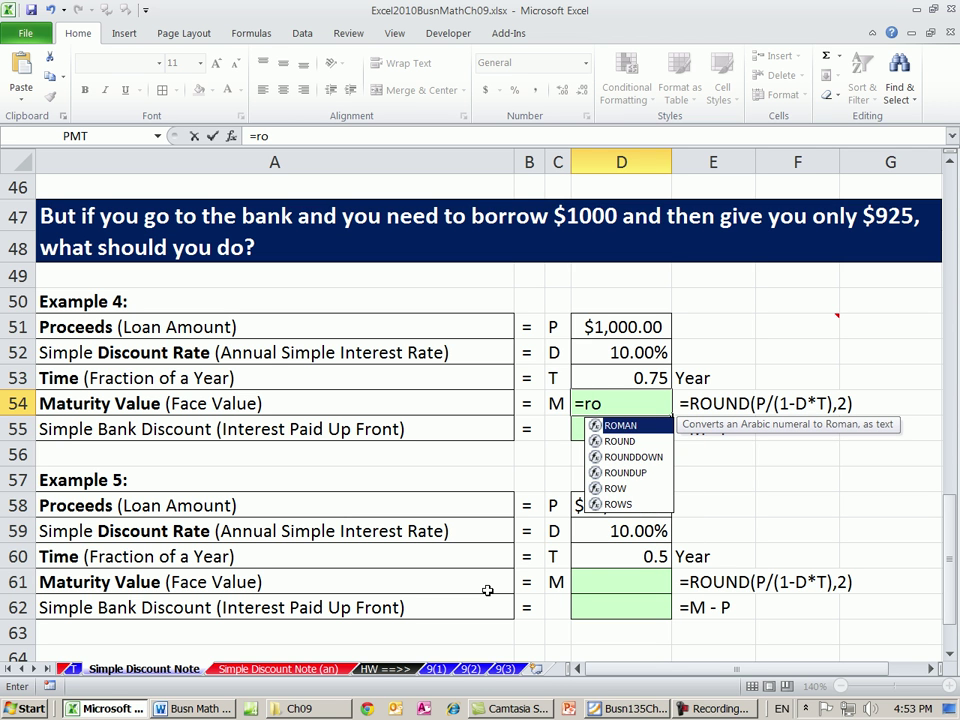
text(u)
key(Tab)
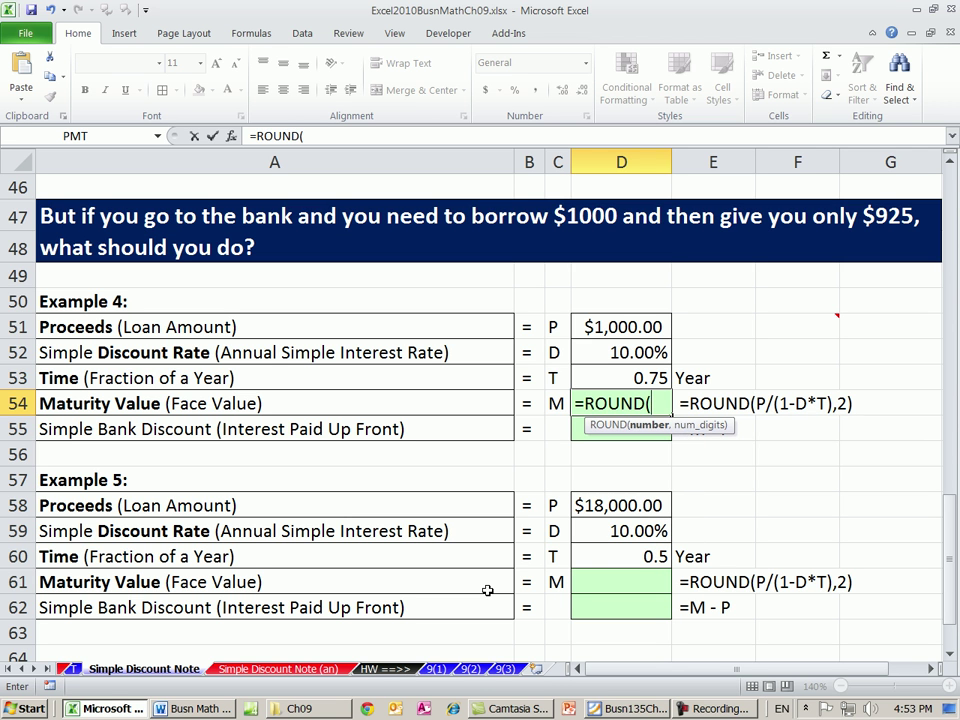
click(600, 328)
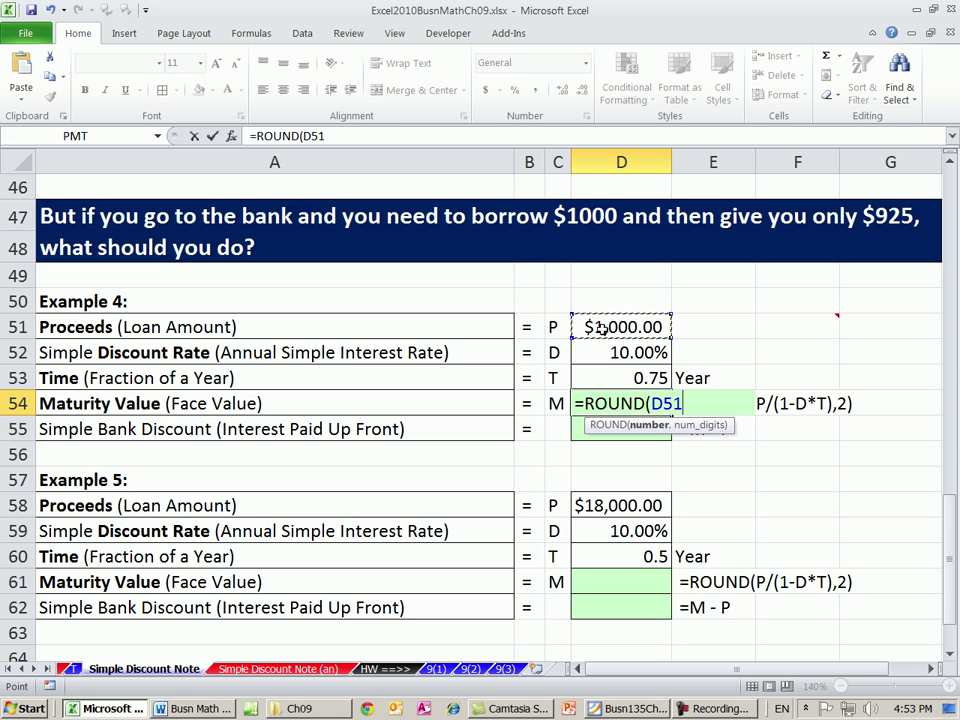
text(/()
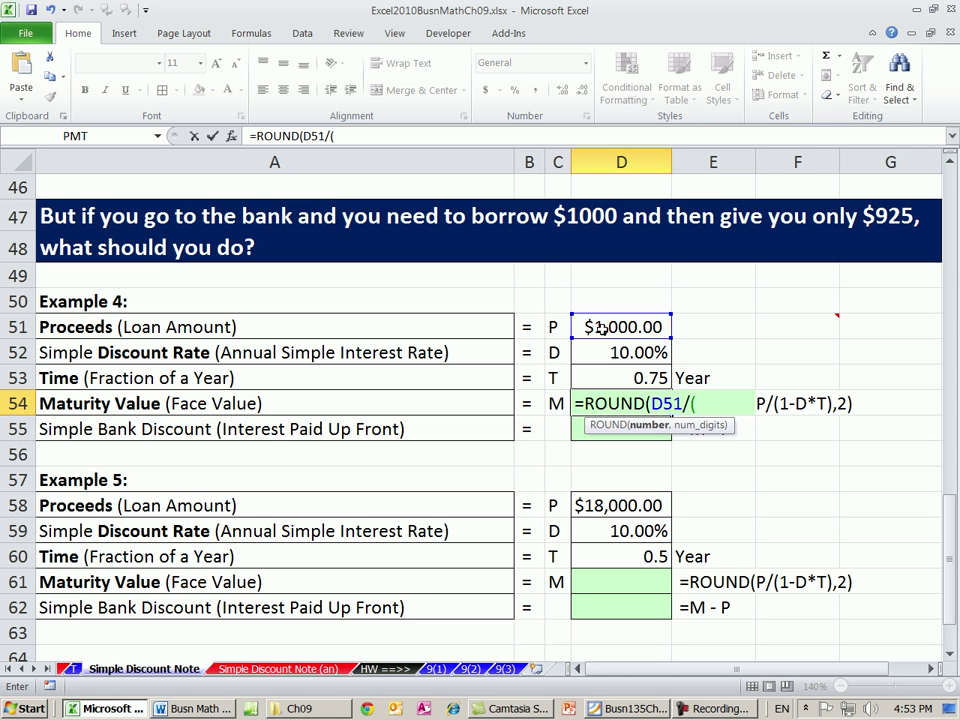
text(1-)
click(606, 352)
text(*)
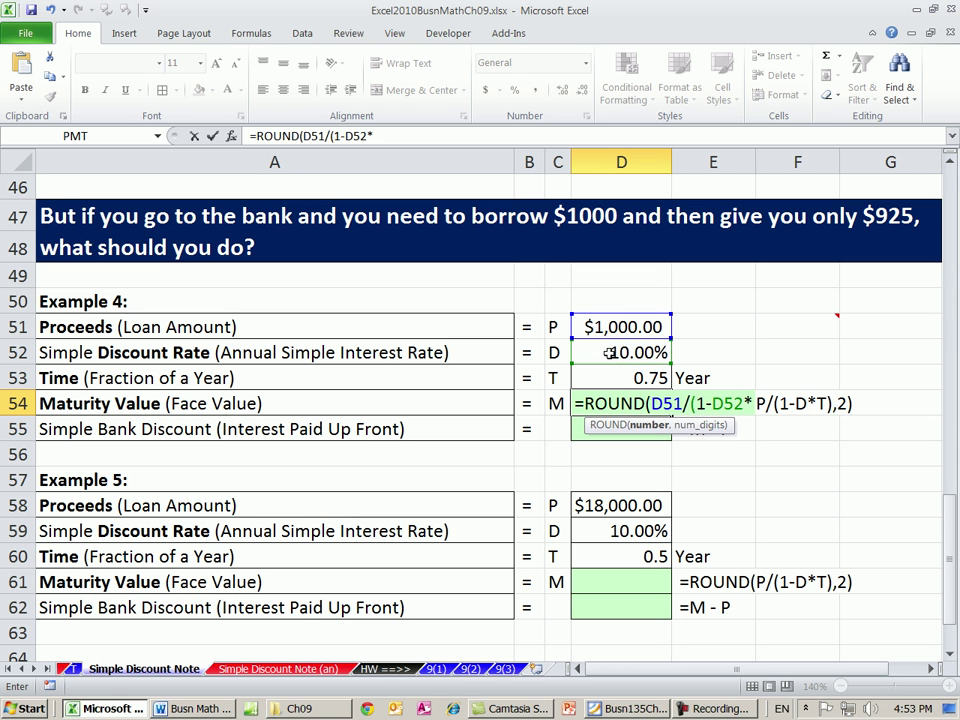
click(615, 380)
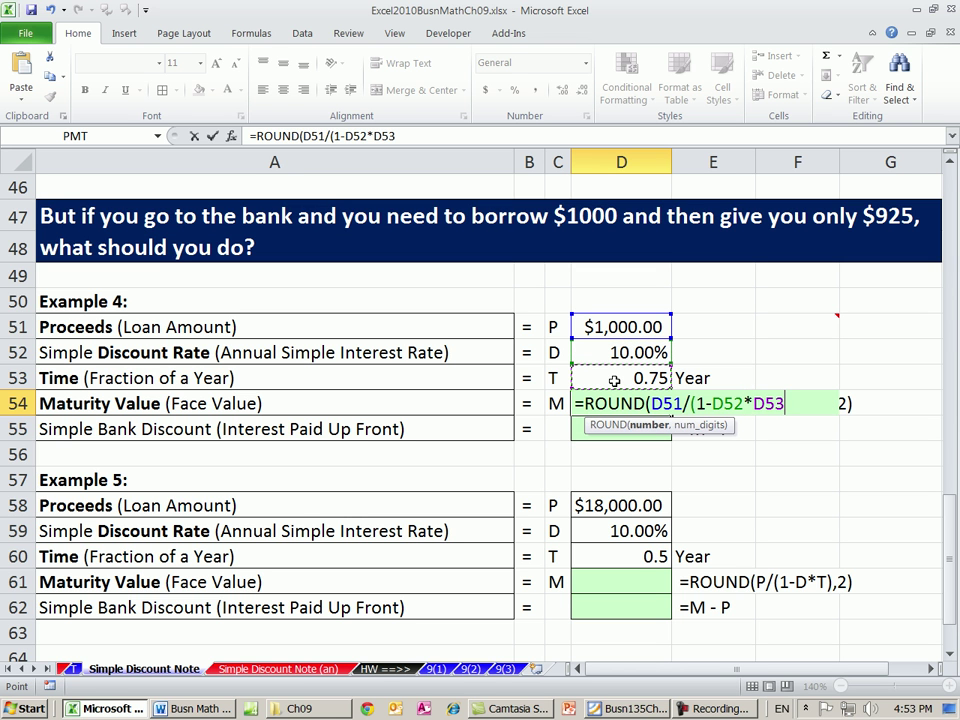
text(),2))
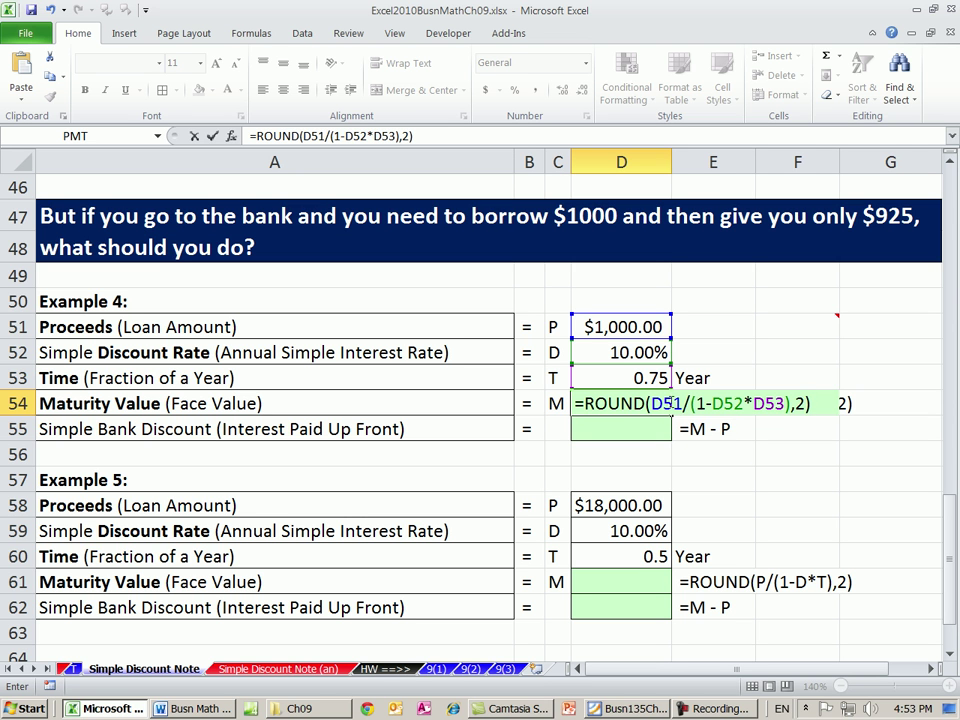
Check the D51, D52 and D53 references within D54's maturity value formula, and commit the formula
double_click(666, 403)
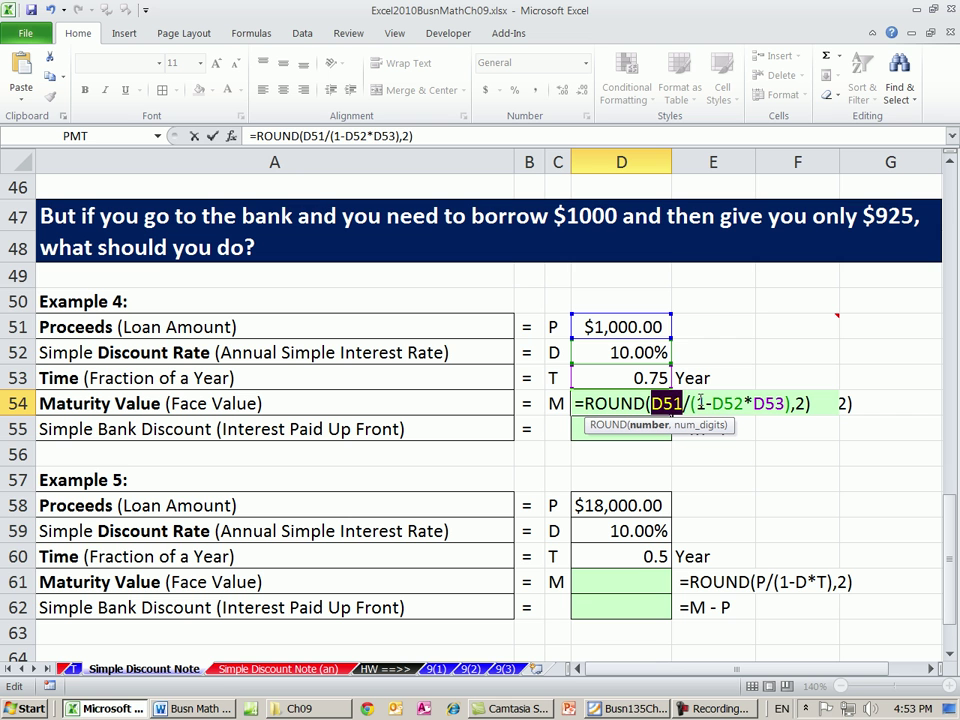
drag(698, 403, 776, 403)
double_click(739, 403)
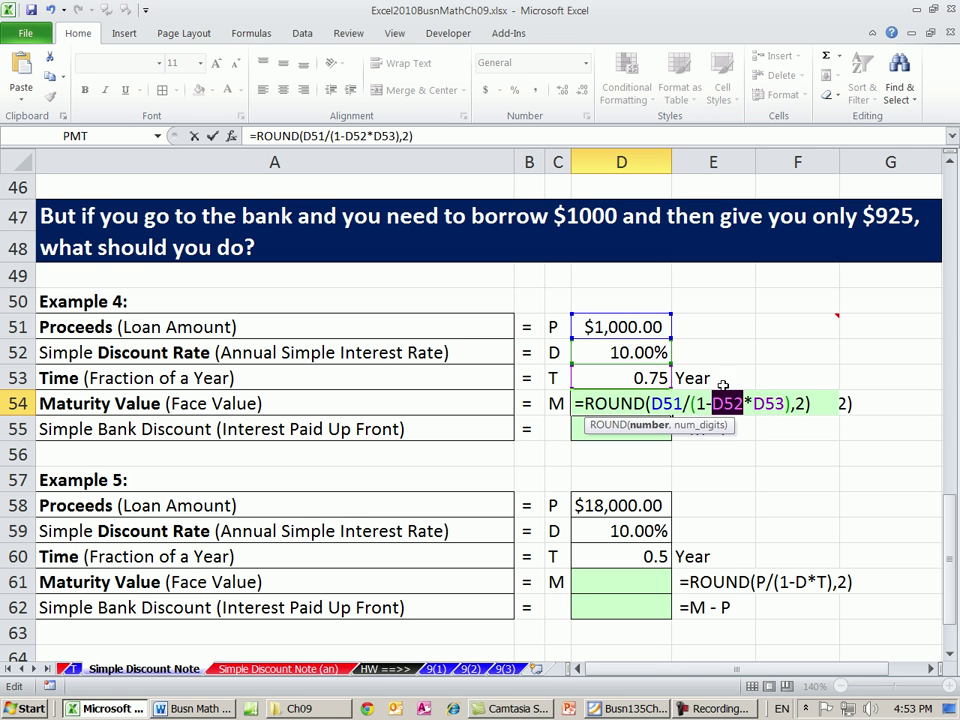
double_click(768, 403)
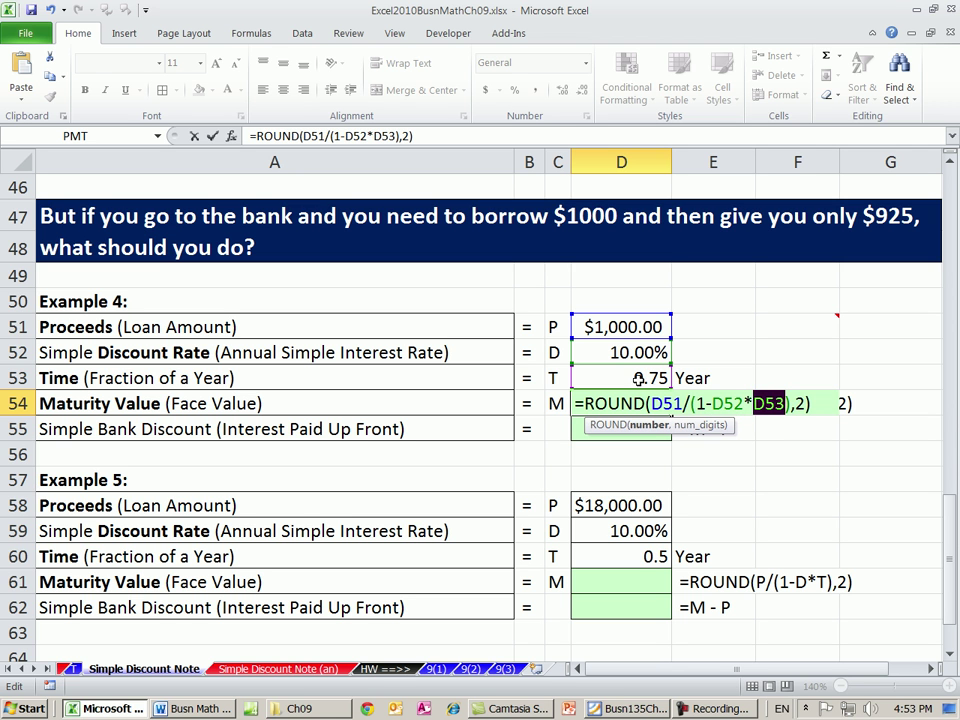
key(ctrl+Return)
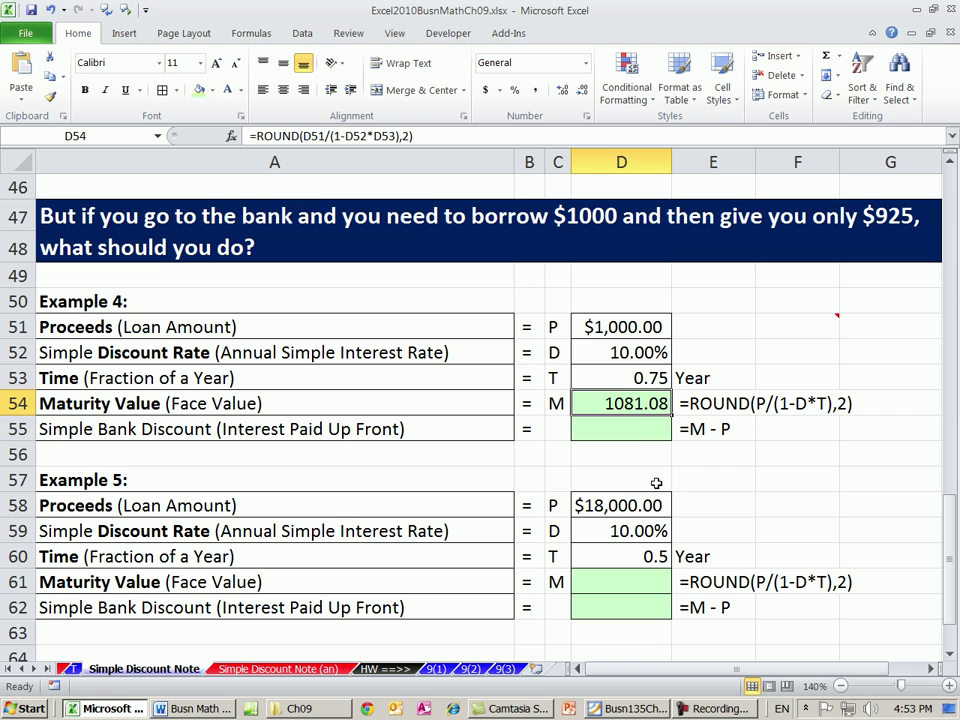
Calculate Example 4's simple bank discount in D55 with =D54-D51, and format the maturity value in D54 as currency
click(638, 429)
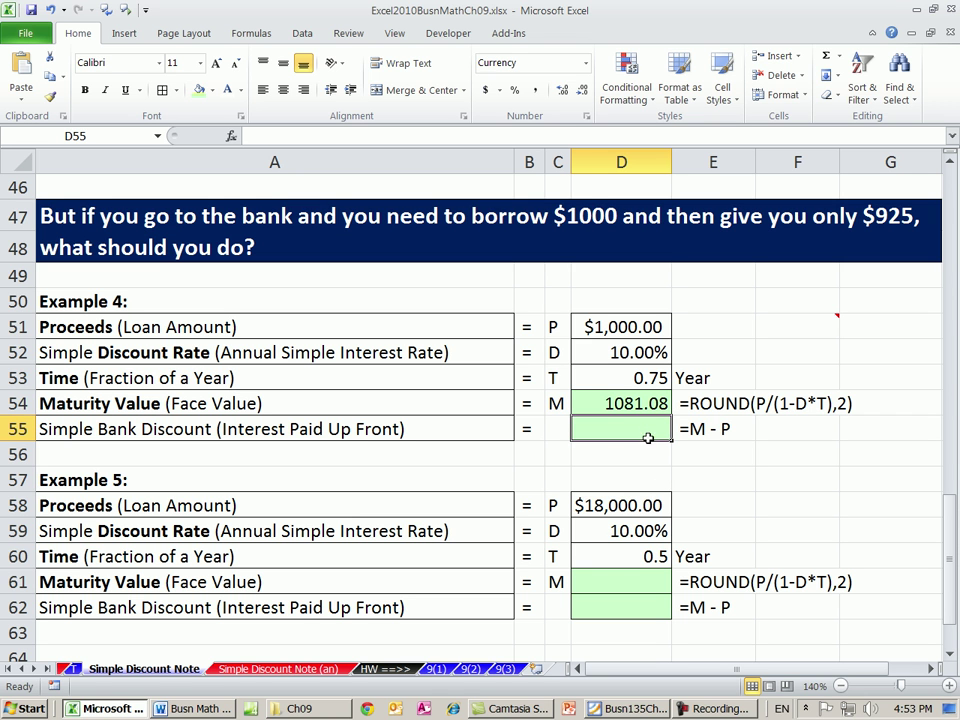
text(=)
click(640, 400)
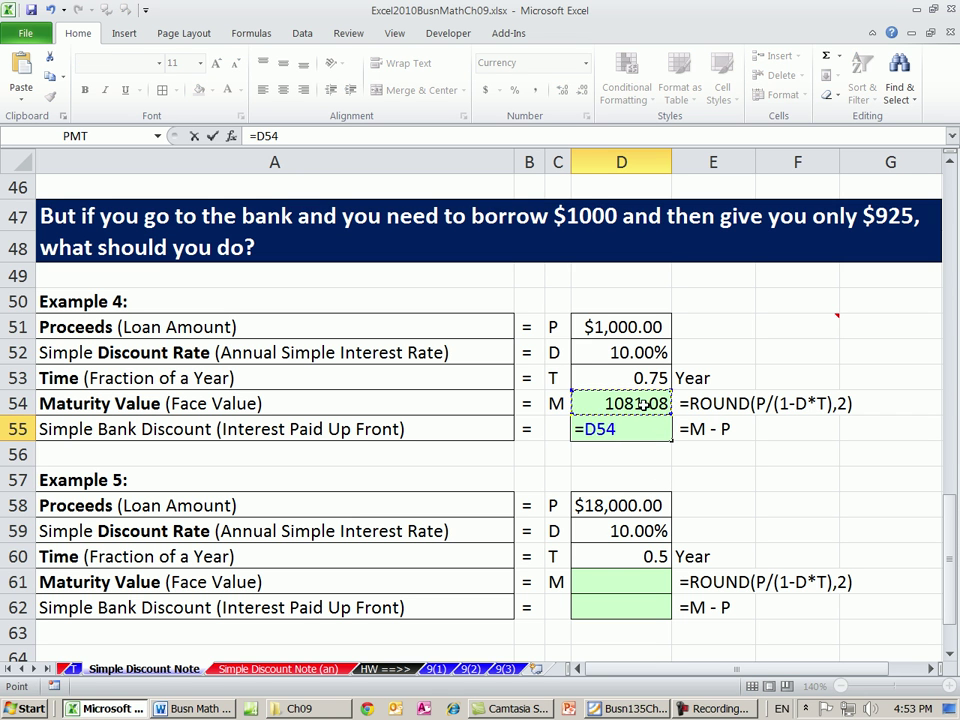
text(-)
click(621, 325)
key(Return)
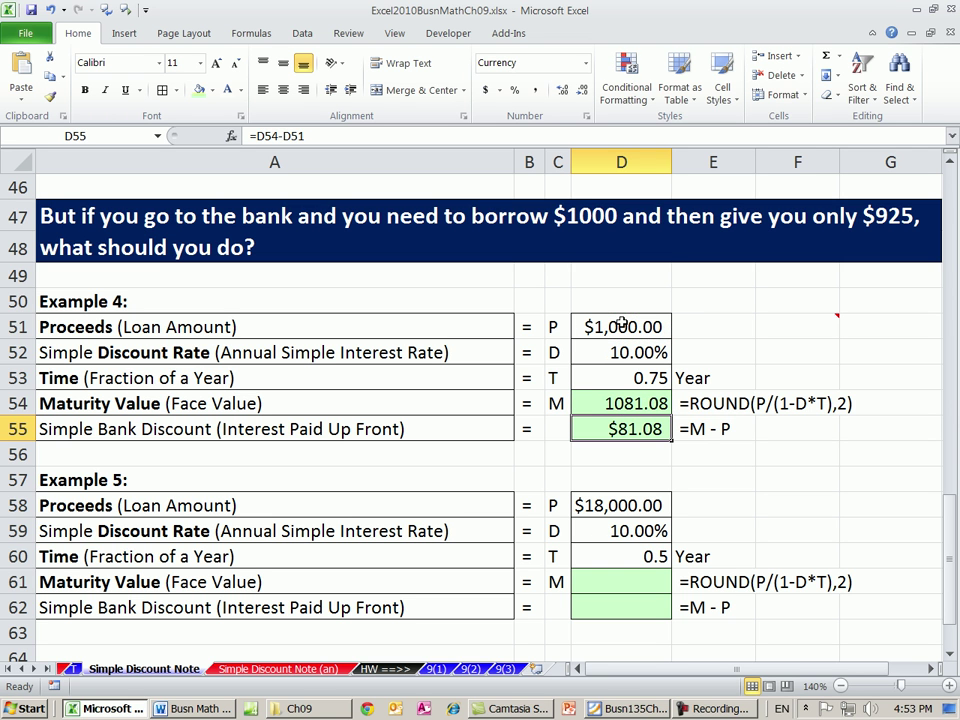
click(630, 403)
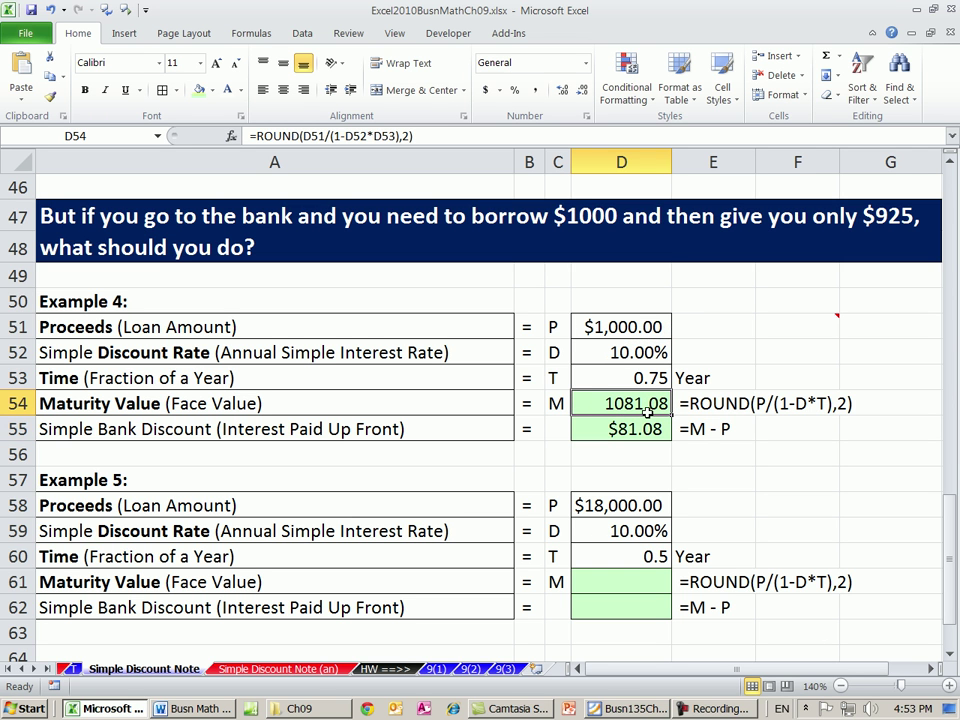
key(ctrl+shift+4)
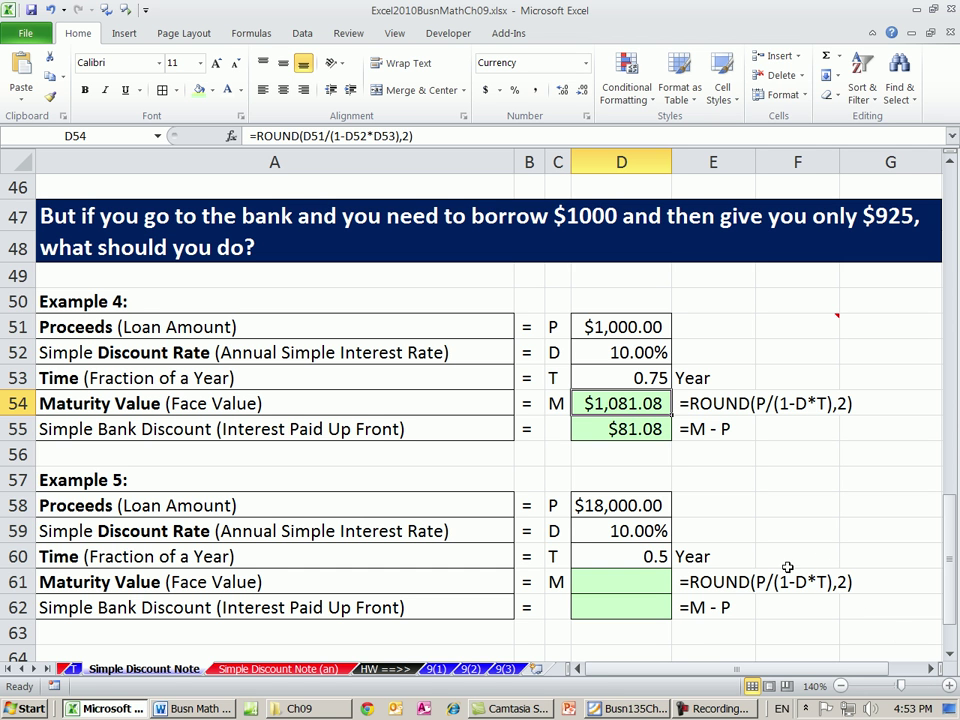
Review Example 5's given proceeds in row 58 and the maturity value required in row 61
scroll(705, 497, down, 1)
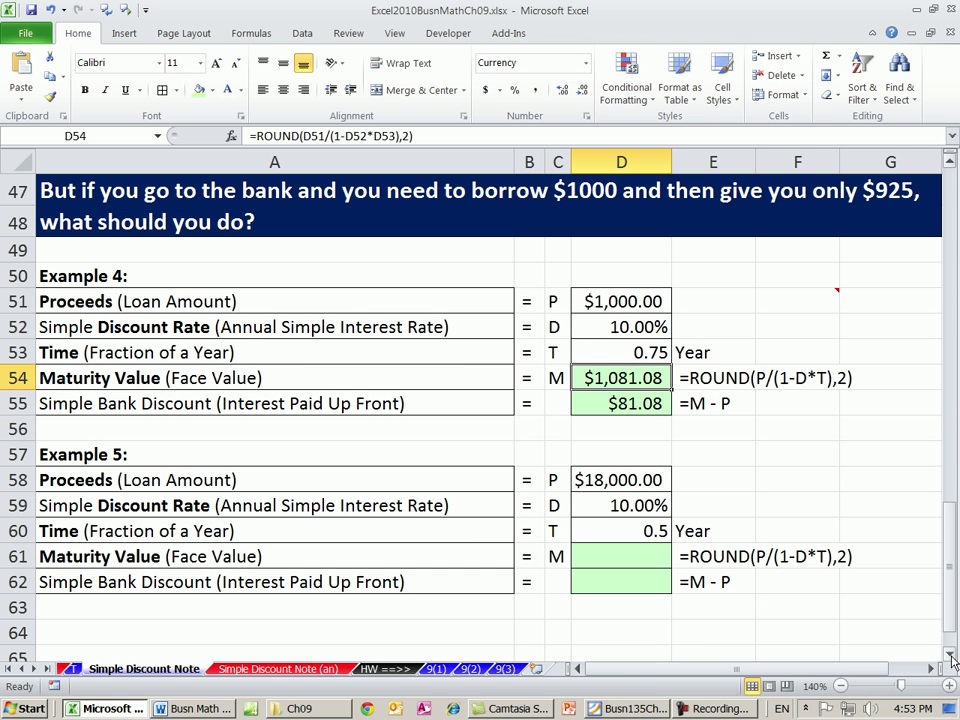
click(657, 482)
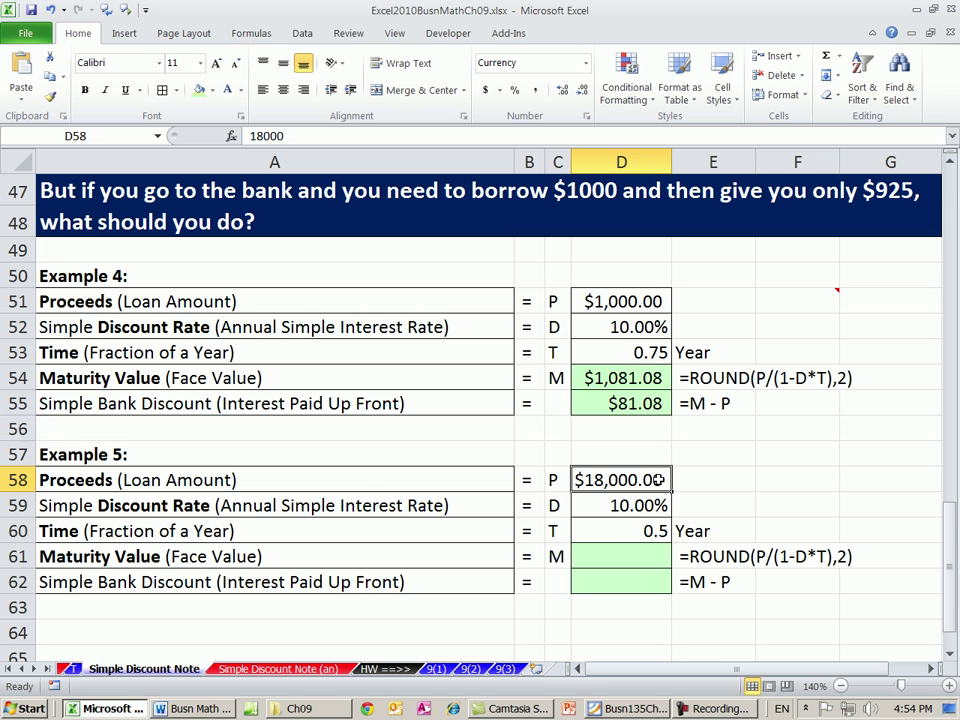
drag(105, 480, 610, 486)
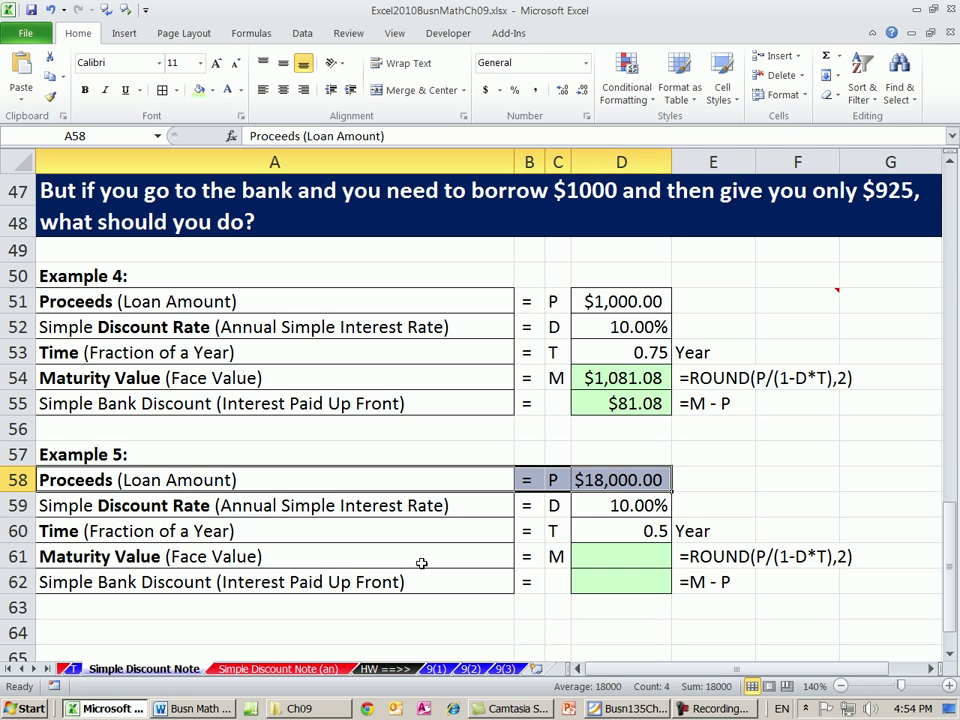
drag(461, 555, 622, 556)
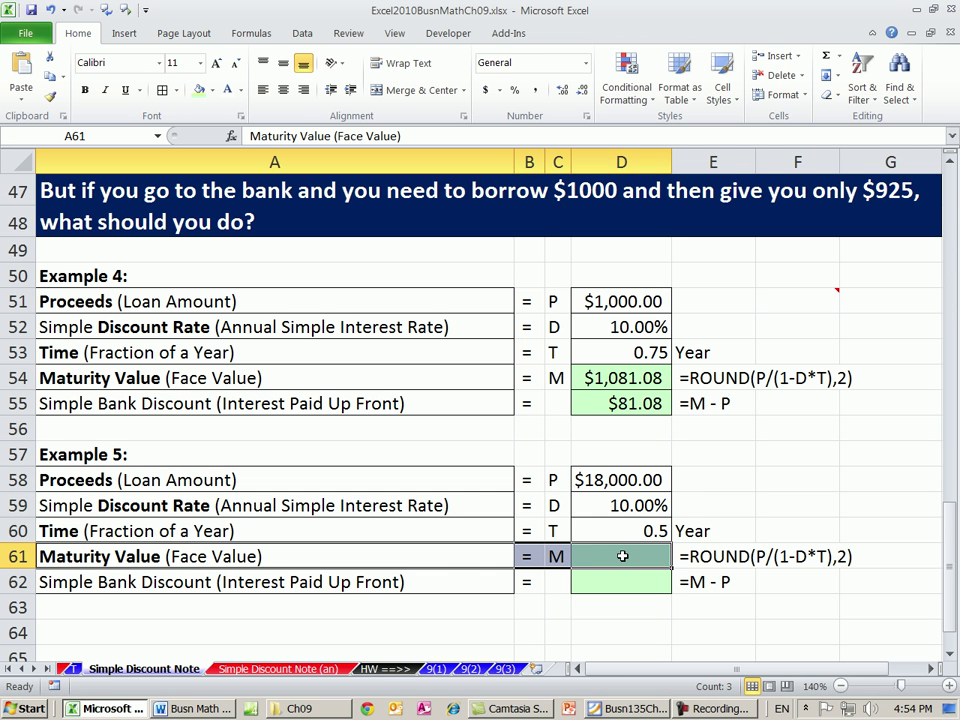
Calculate Example 5's maturity value in D61 with =ROUND(D58/(1-D59*D60),2) and format it as currency
click(628, 559)
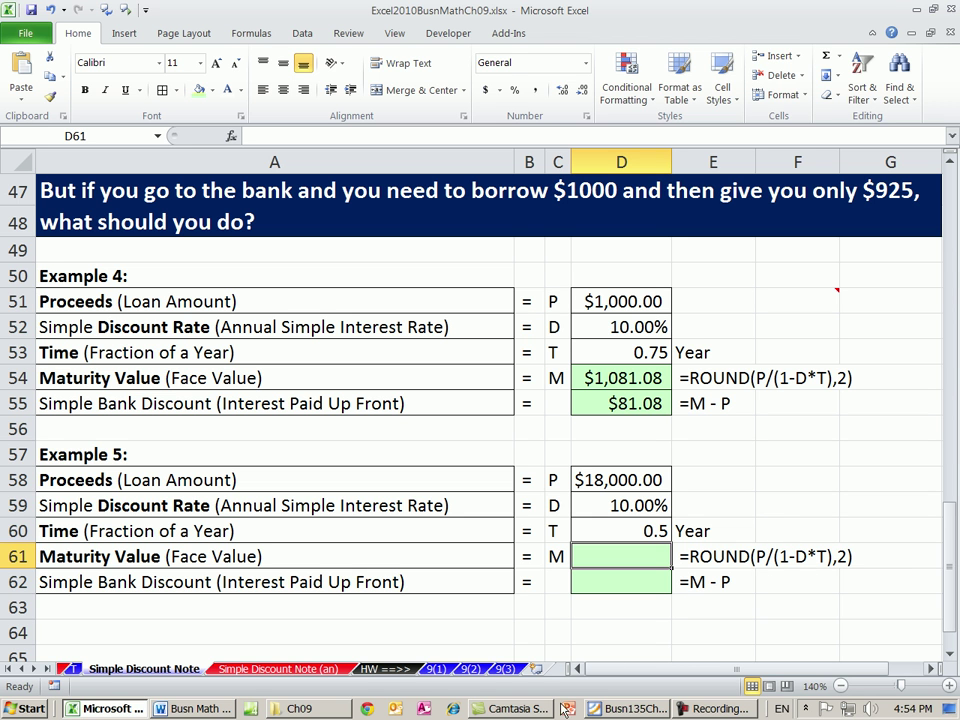
text(=round)
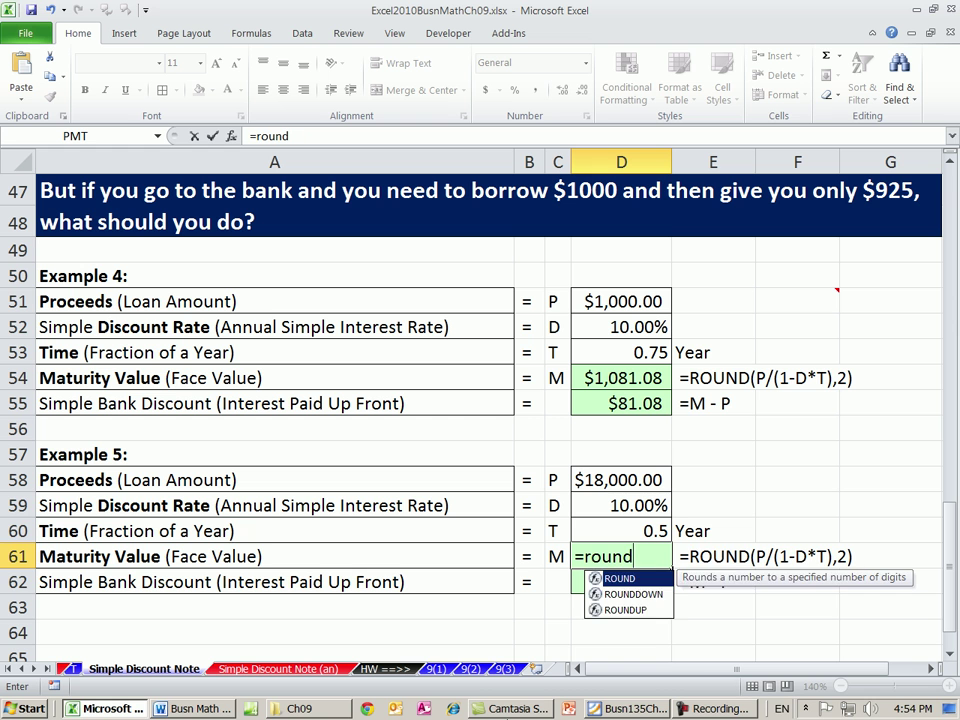
key(Tab)
click(604, 480)
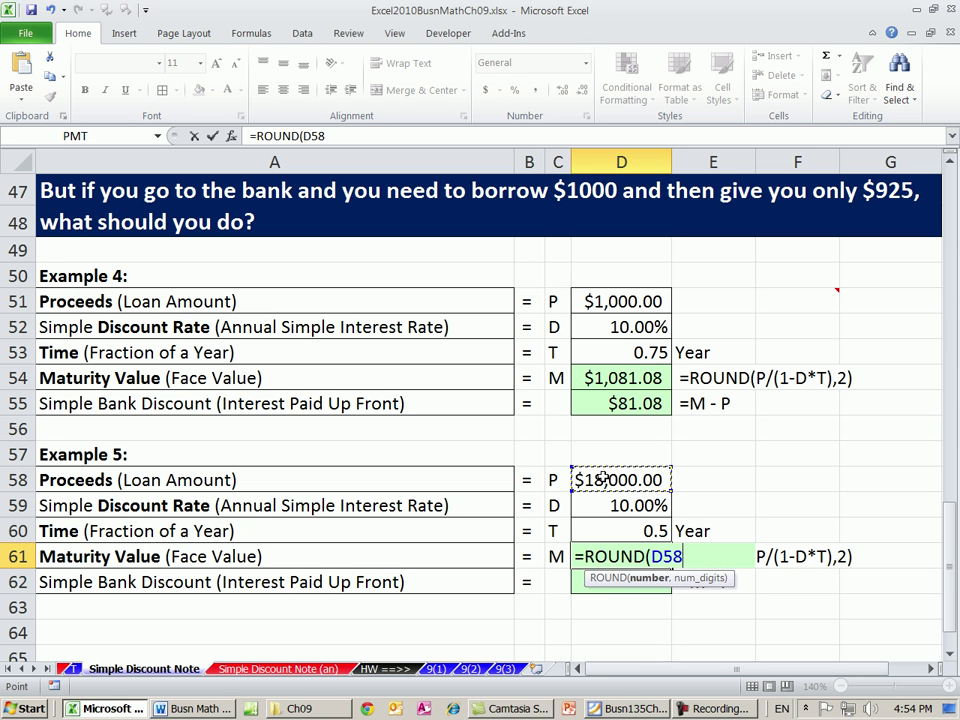
text(/(1)
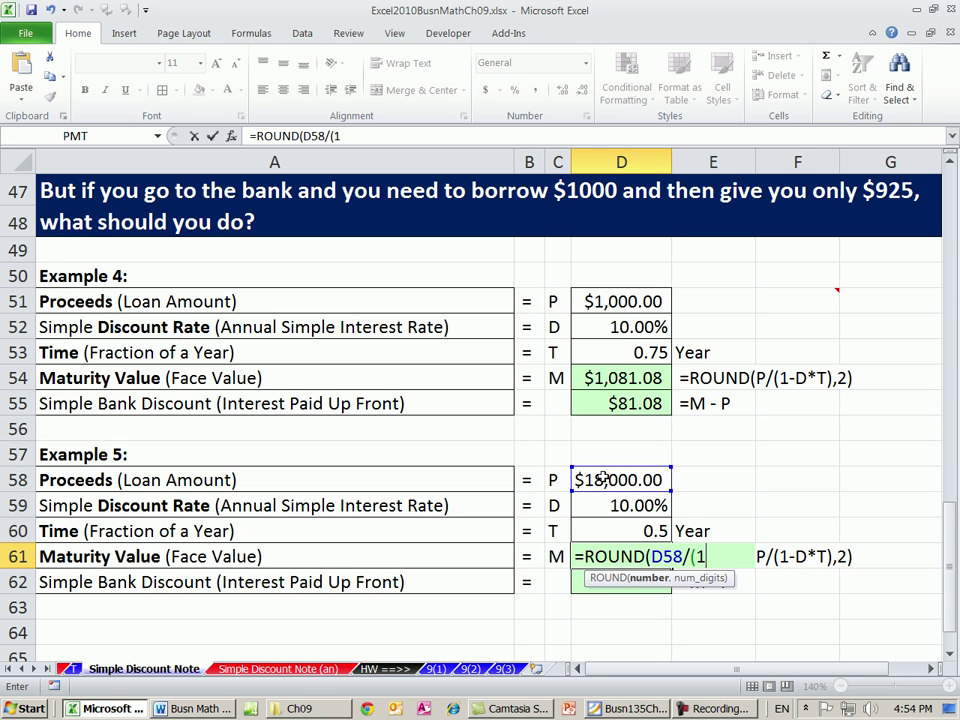
text(-)
click(614, 507)
text(*)
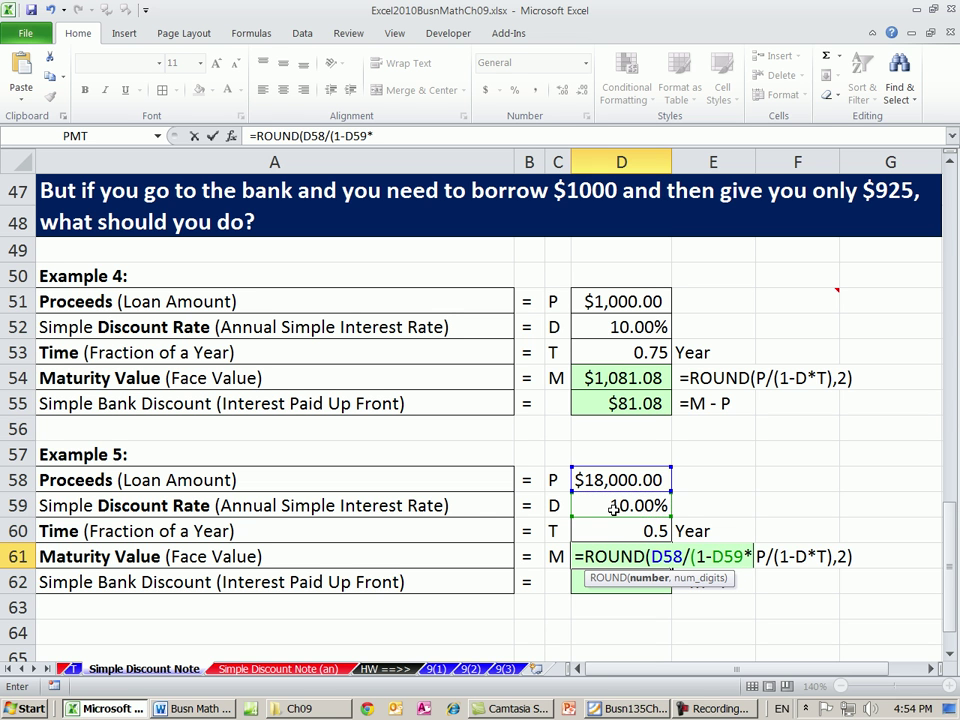
click(623, 531)
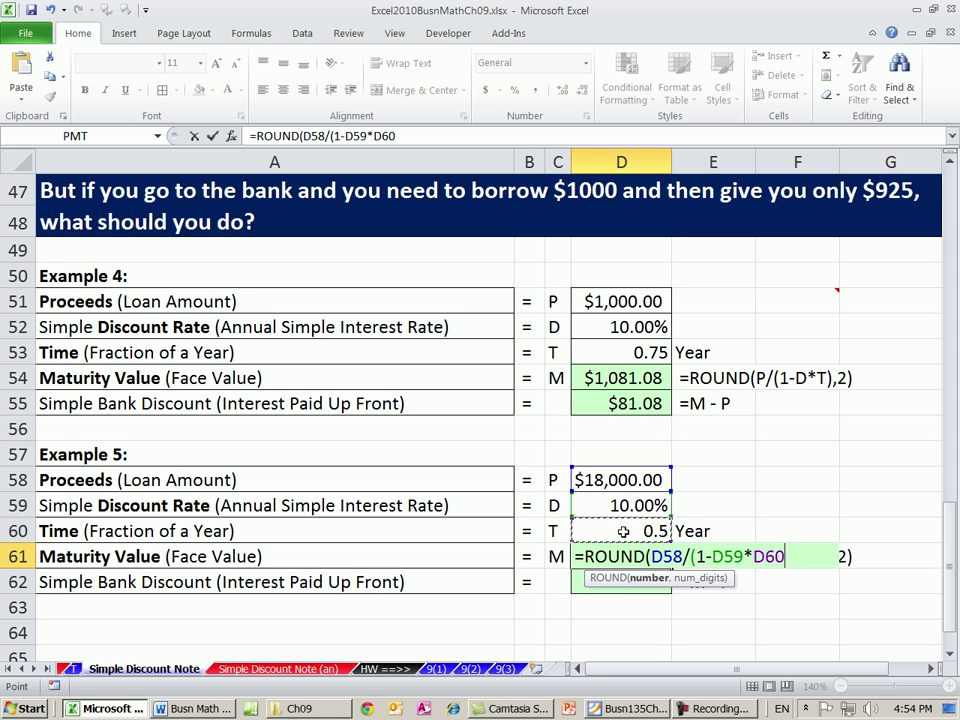
text(),)
text(2)
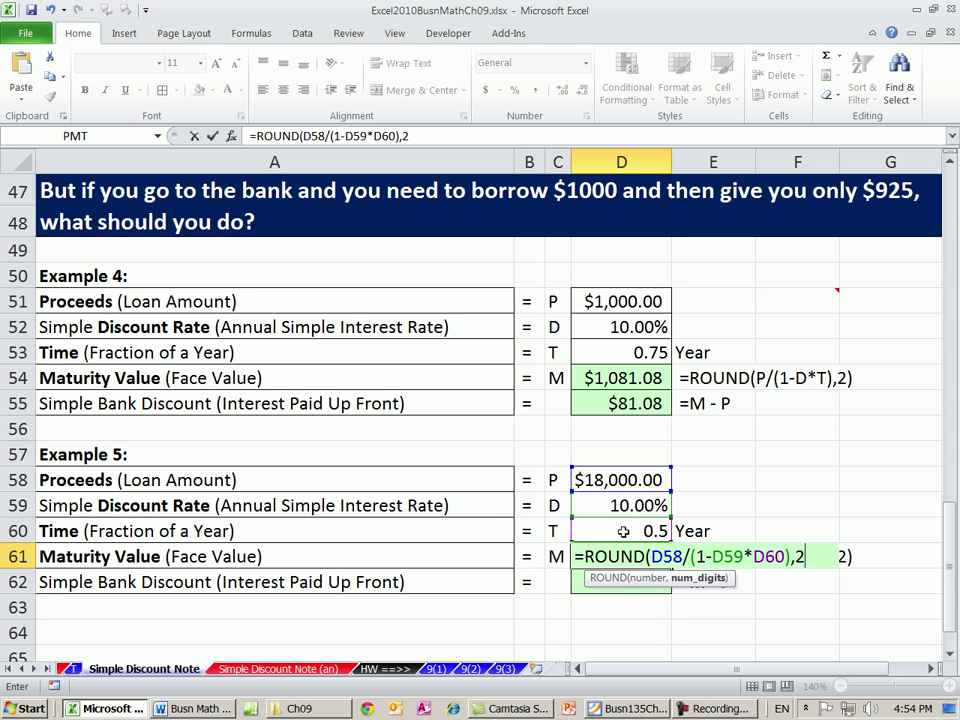
text())
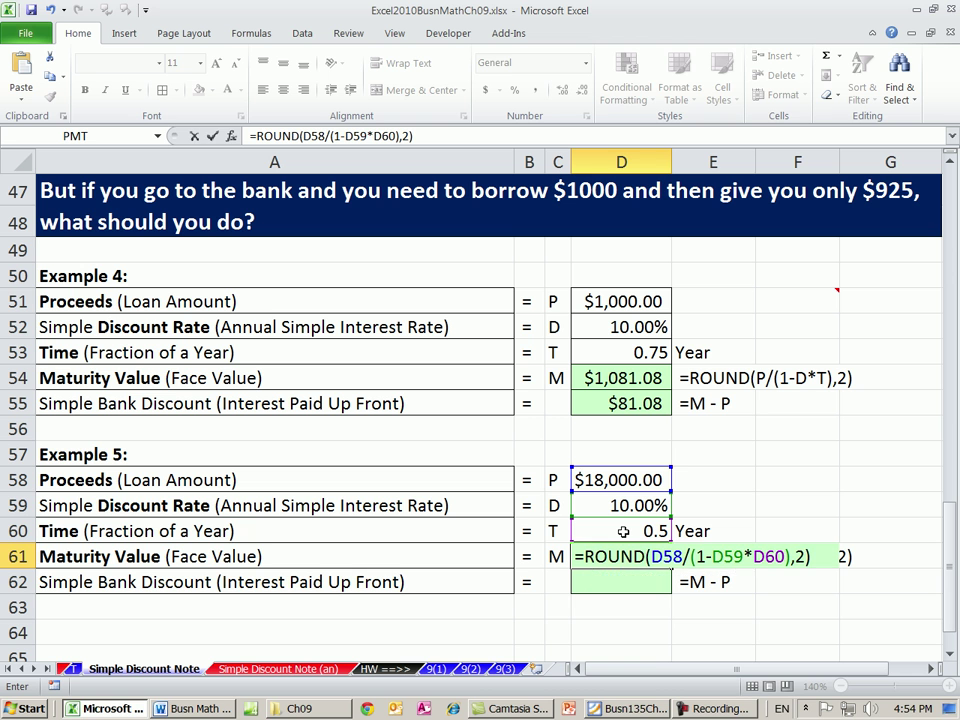
key(ctrl+Return)
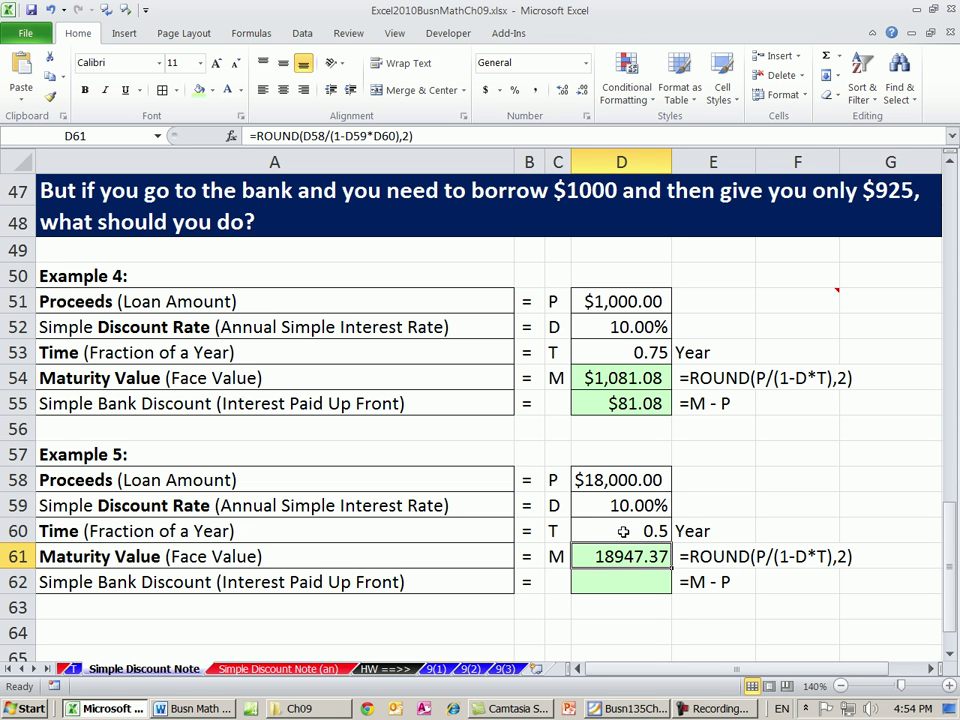
key(ctrl+shift+4)
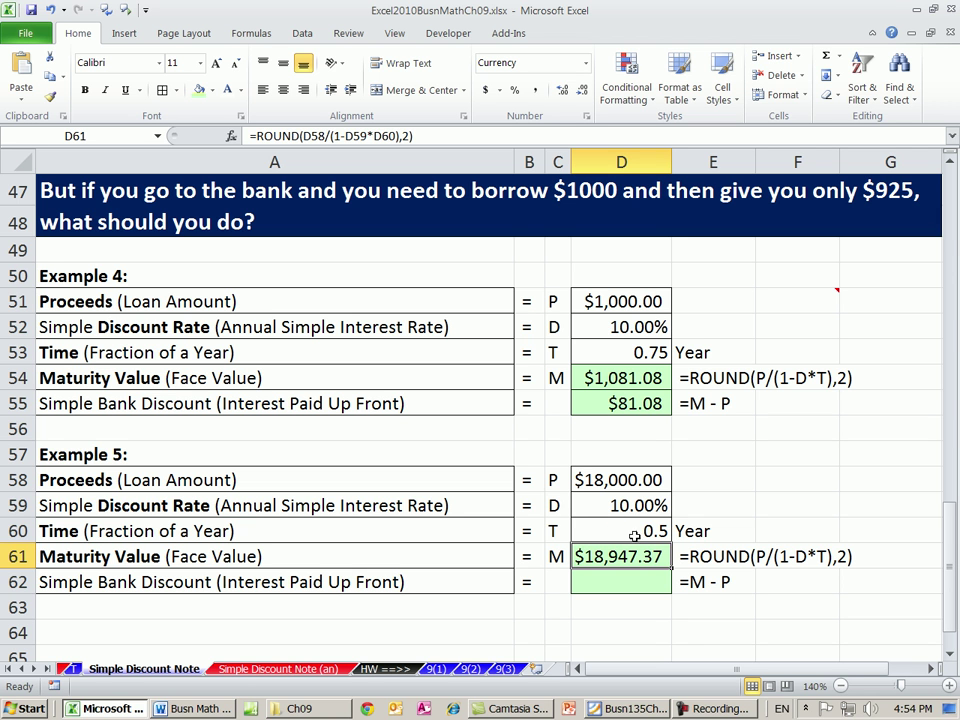
Calculate Example 5's simple bank discount in D62 with =D61-D58
click(647, 581)
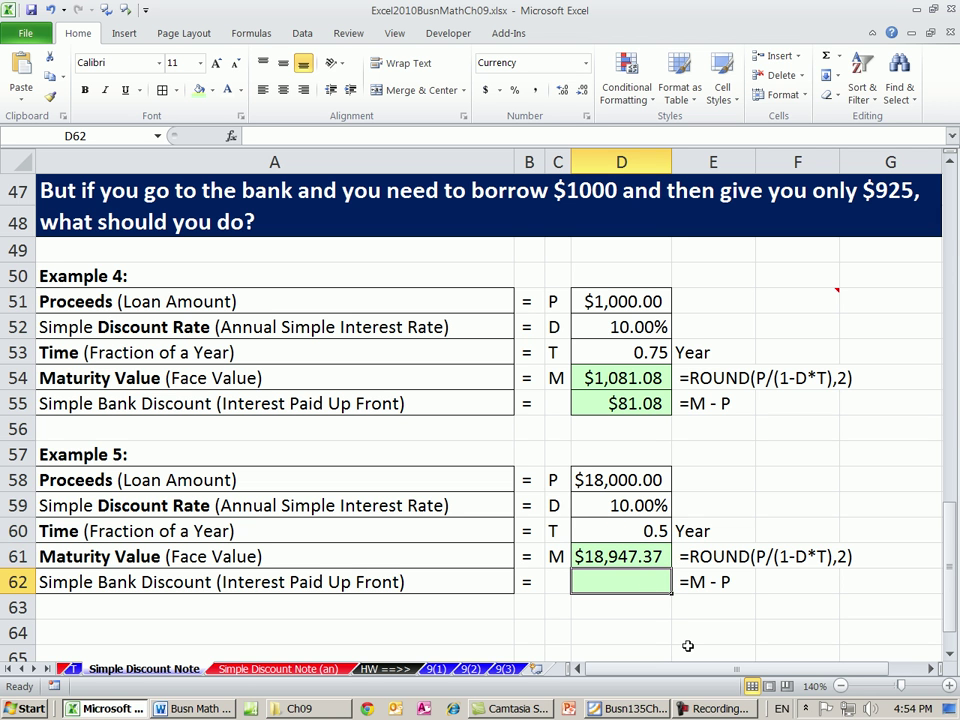
text(=)
key(Up)
key(Up)
key(Up)
key(Up)
key(Down)
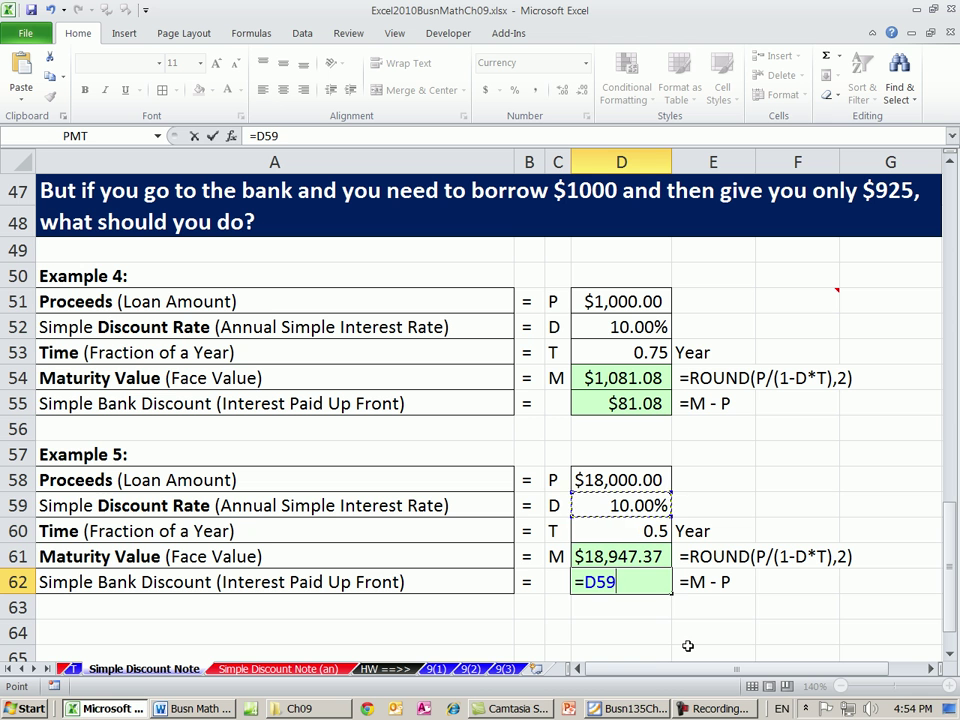
key(Down)
key(Down)
text(-)
key(Up)
key(Up)
key(Up)
key(Up)
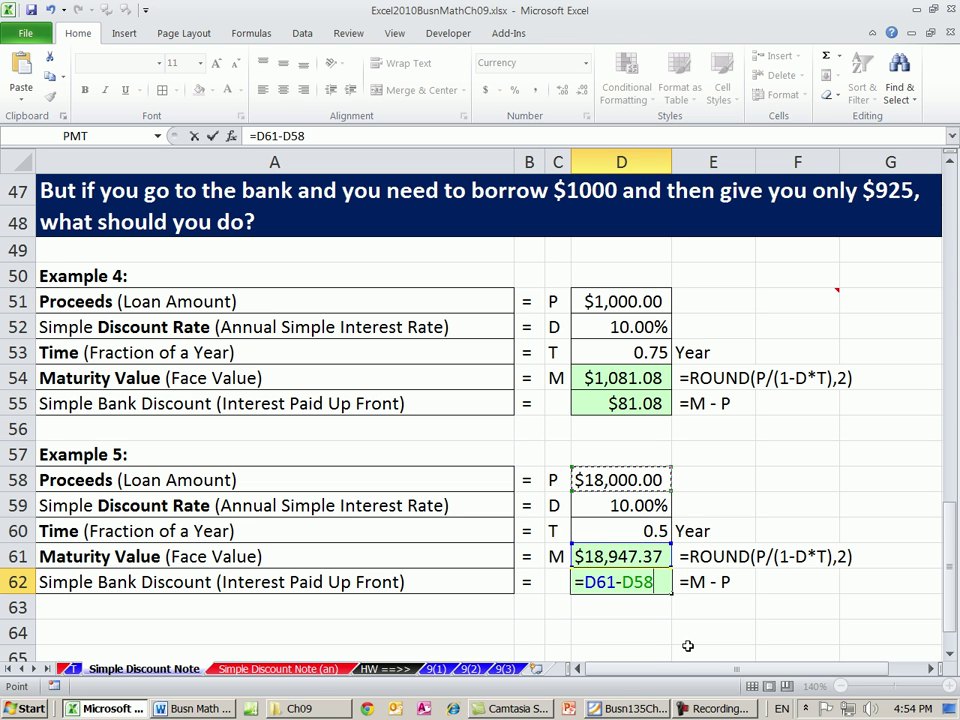
key(Return)
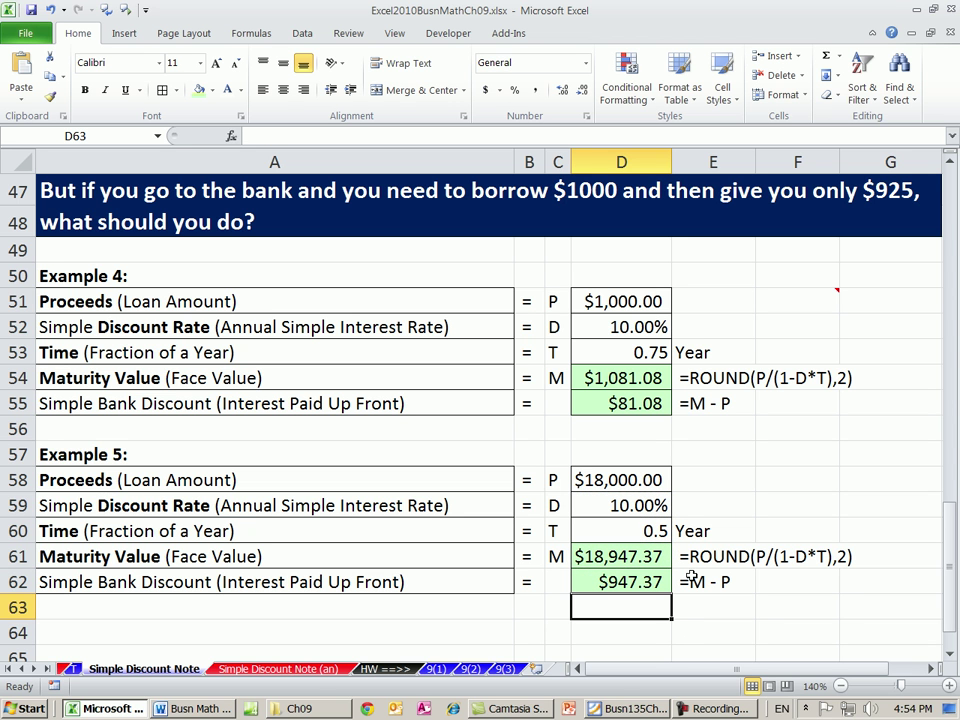
Add a check of Example 5's bank discount in D64 with =ROUND(D61*D59*D60,2)
click(632, 556)
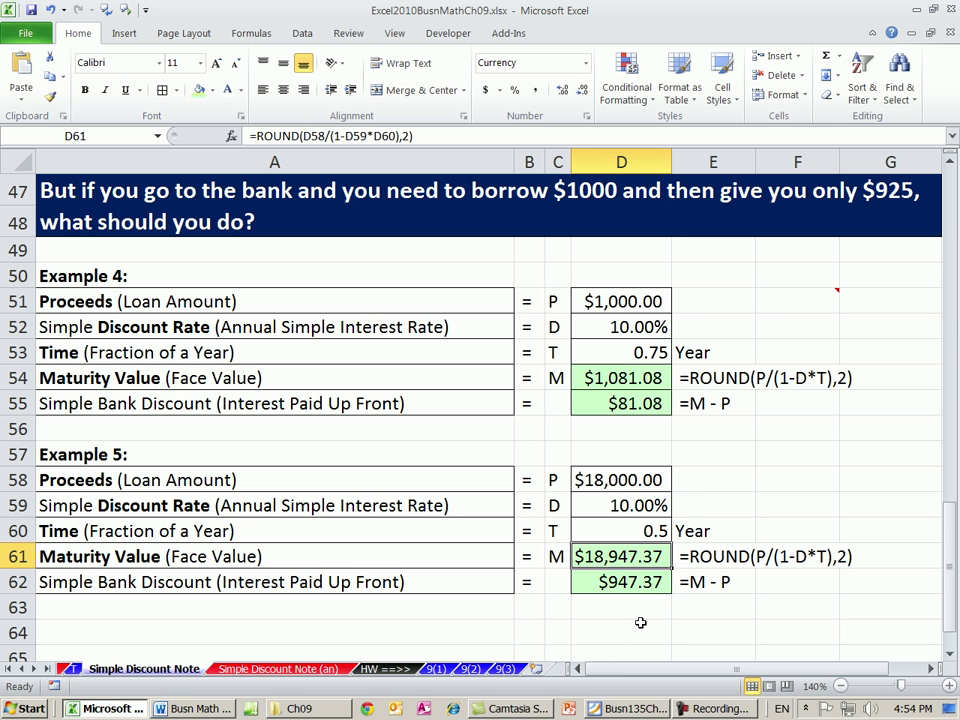
click(611, 631)
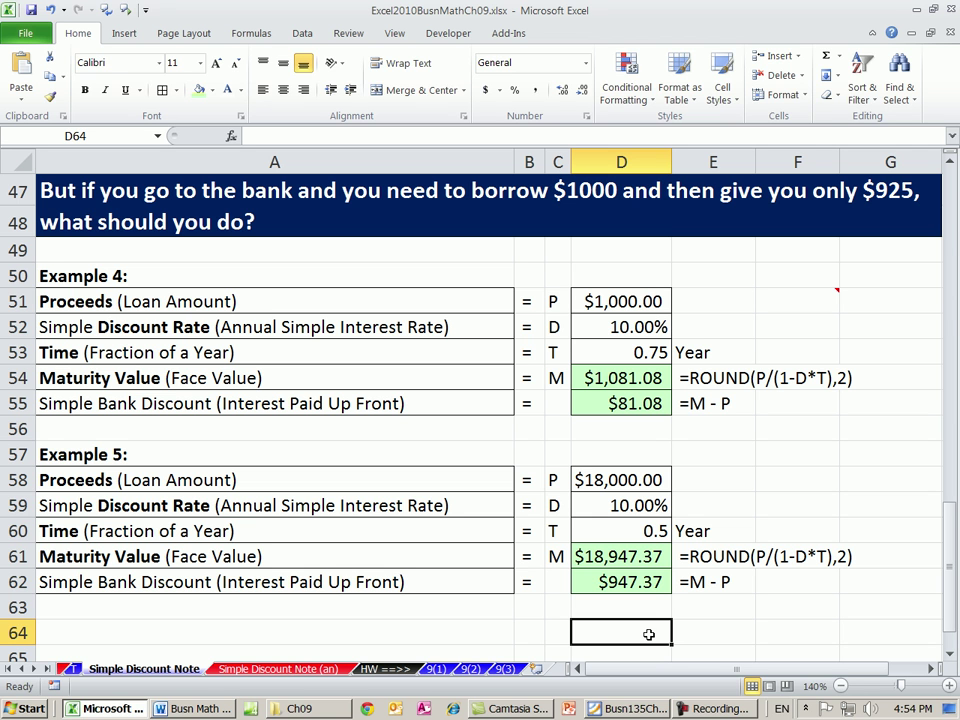
text(=)
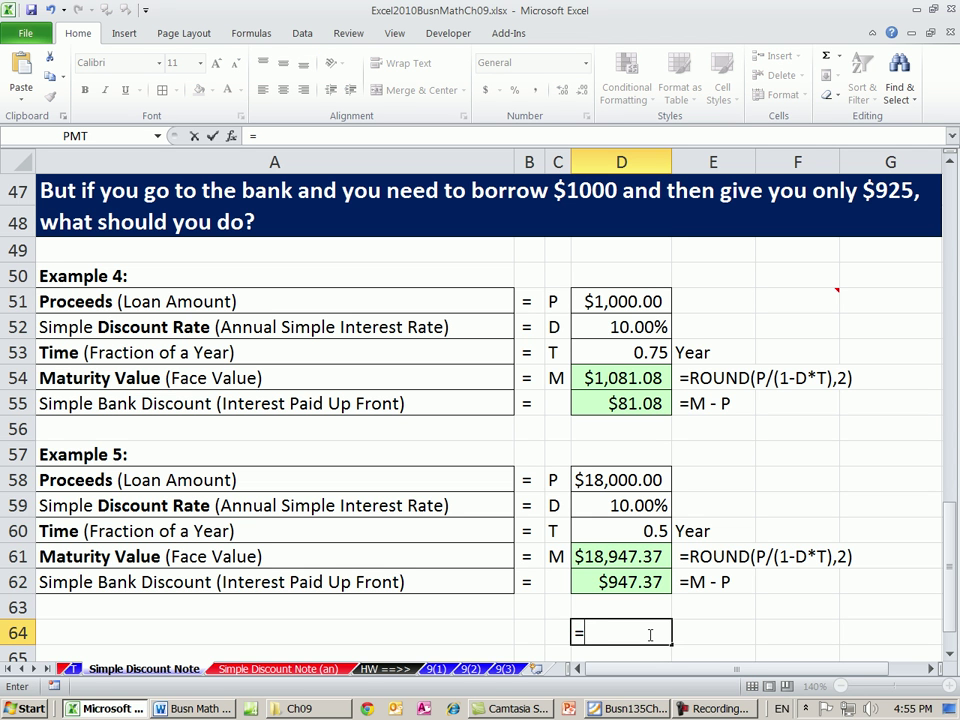
text(round)
key(Tab)
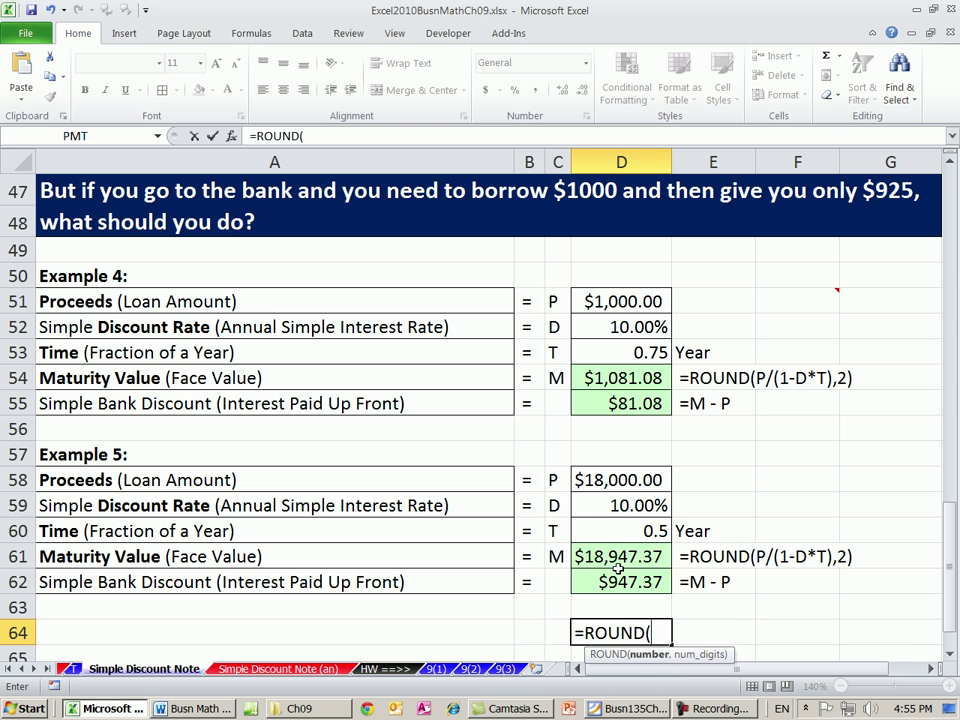
click(620, 556)
text(*)
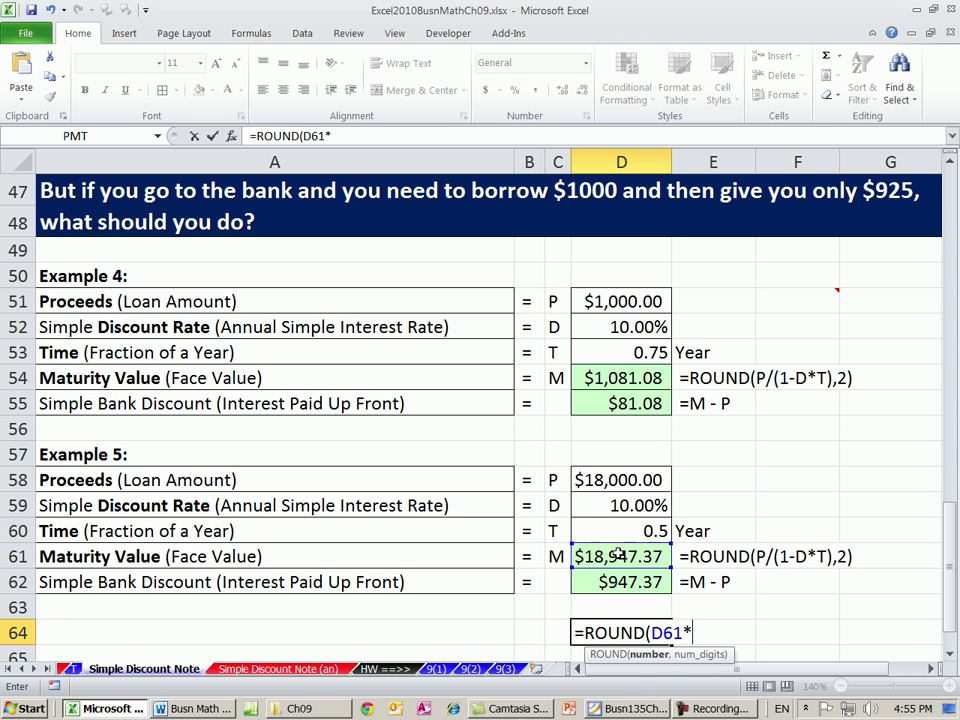
click(648, 505)
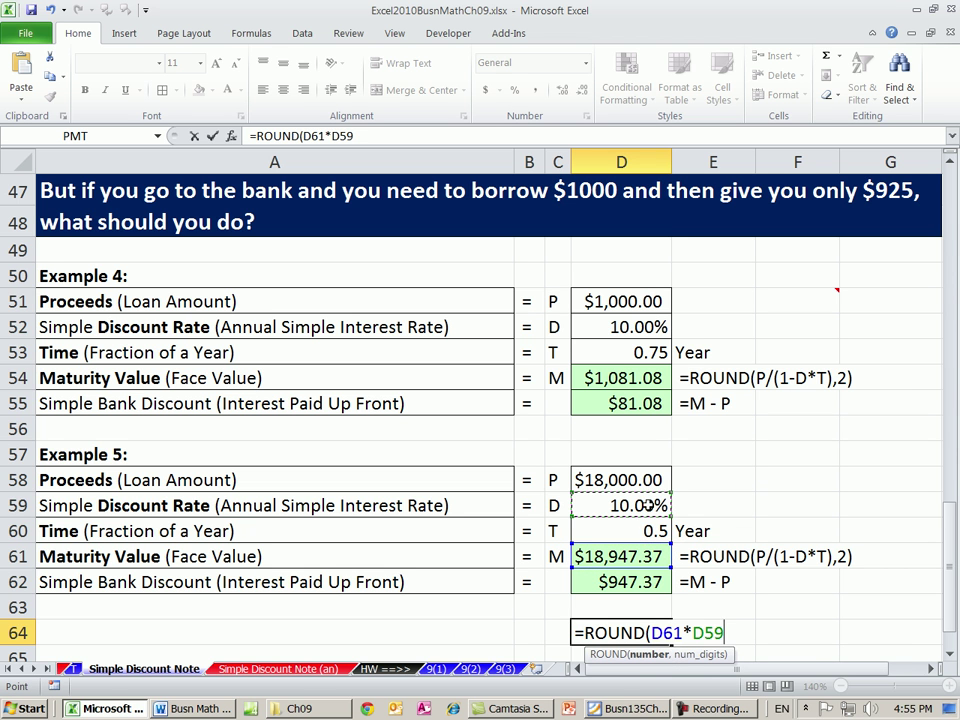
text(*)
click(635, 531)
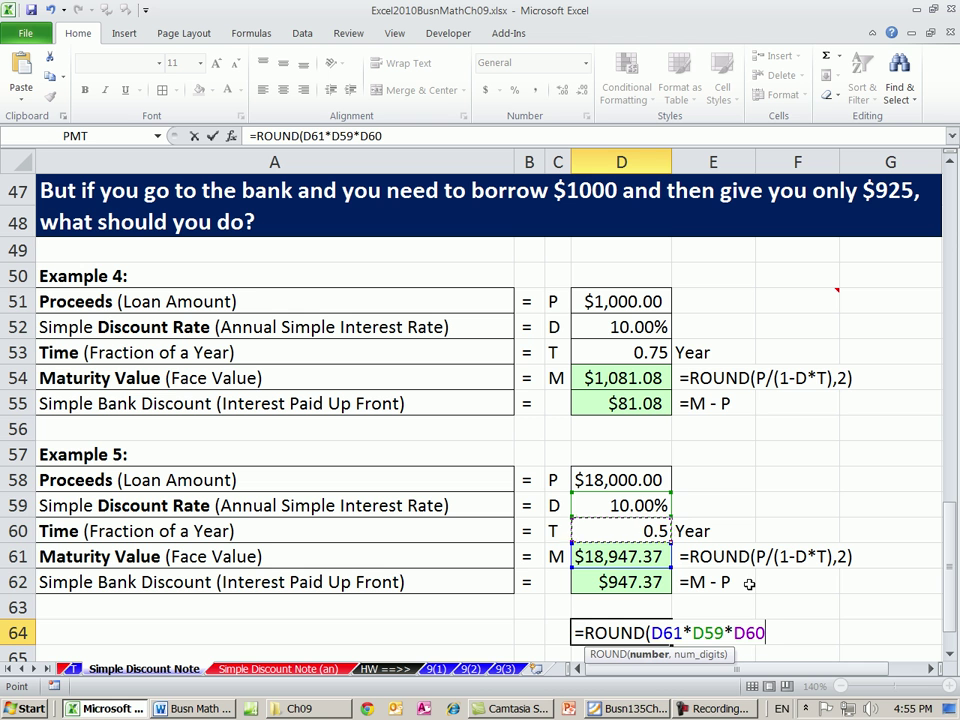
text(,)
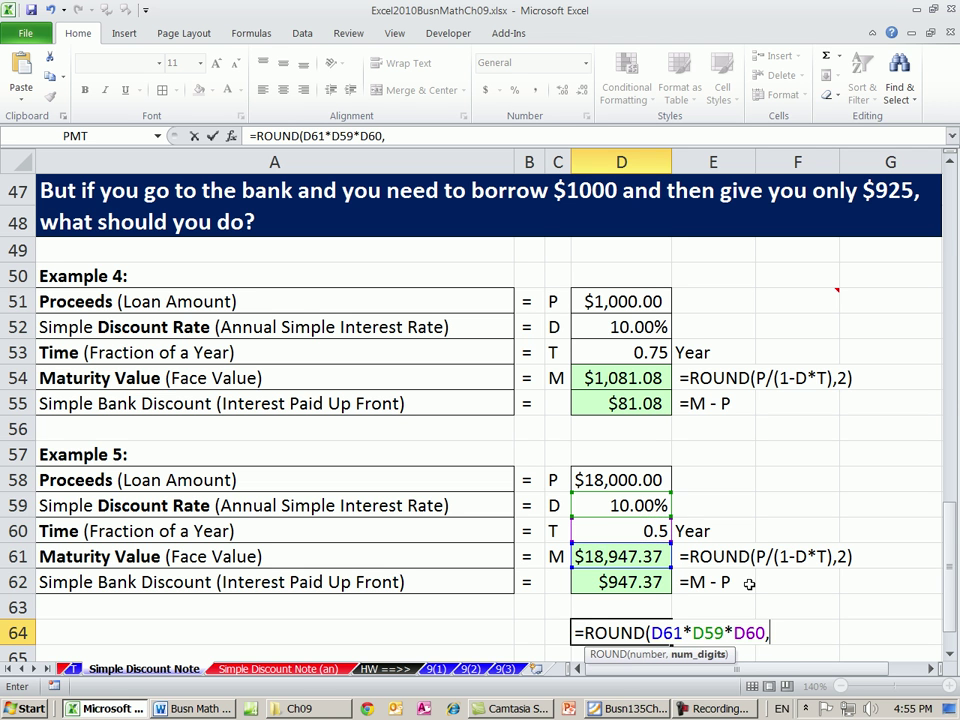
text(2))
key(ctrl+Return)
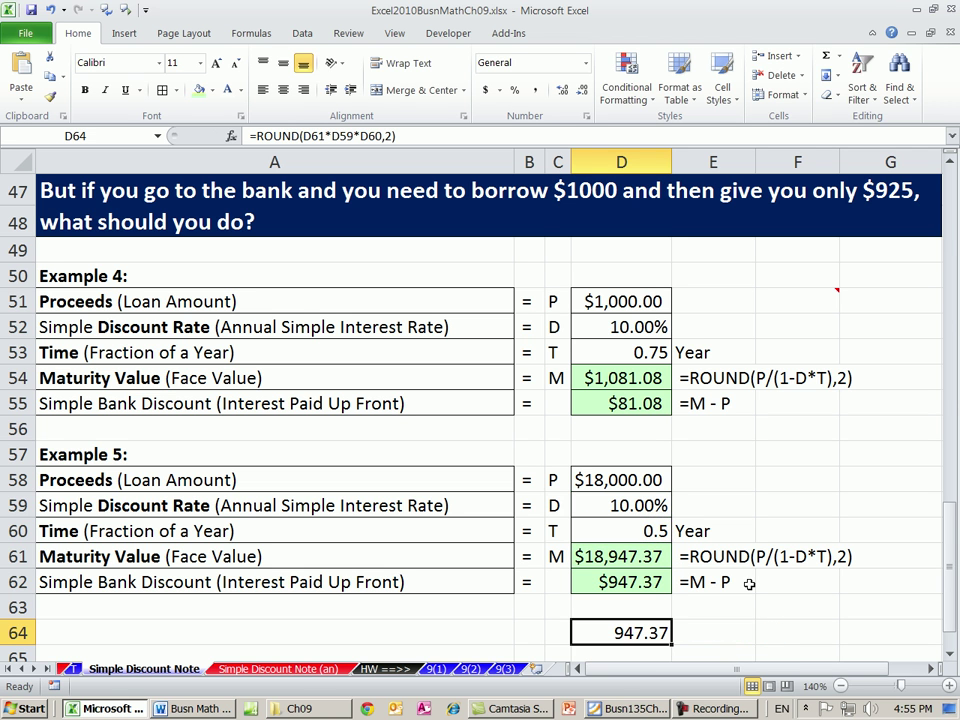
Label the check row in A64 as "Check Bank Discount = B ="
click(489, 634)
text(Check)
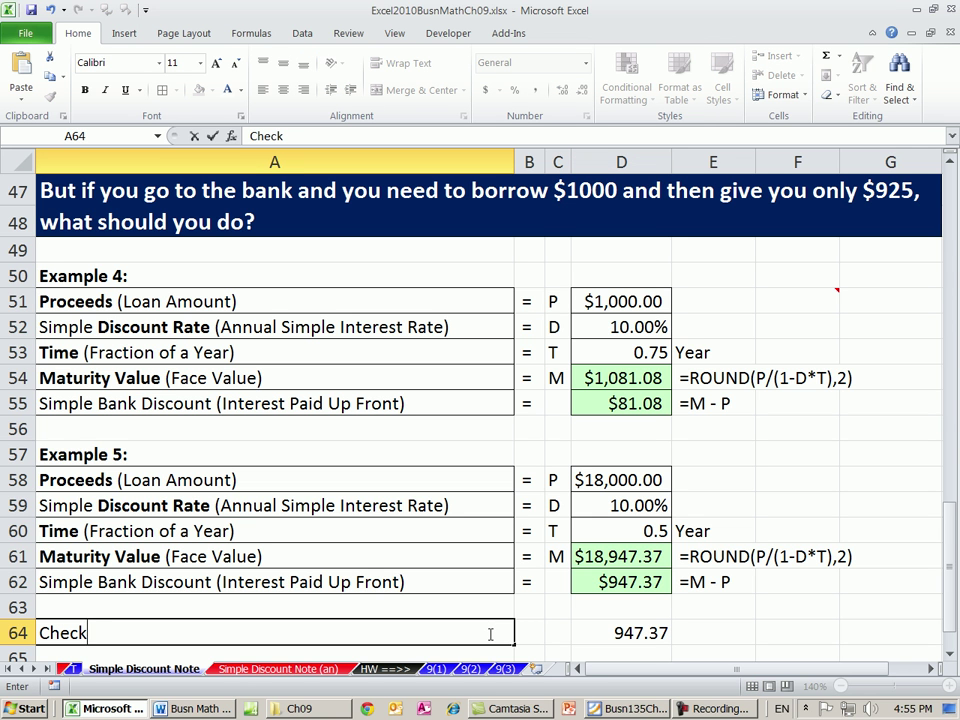
text( I)
text(B)
text(abnk )
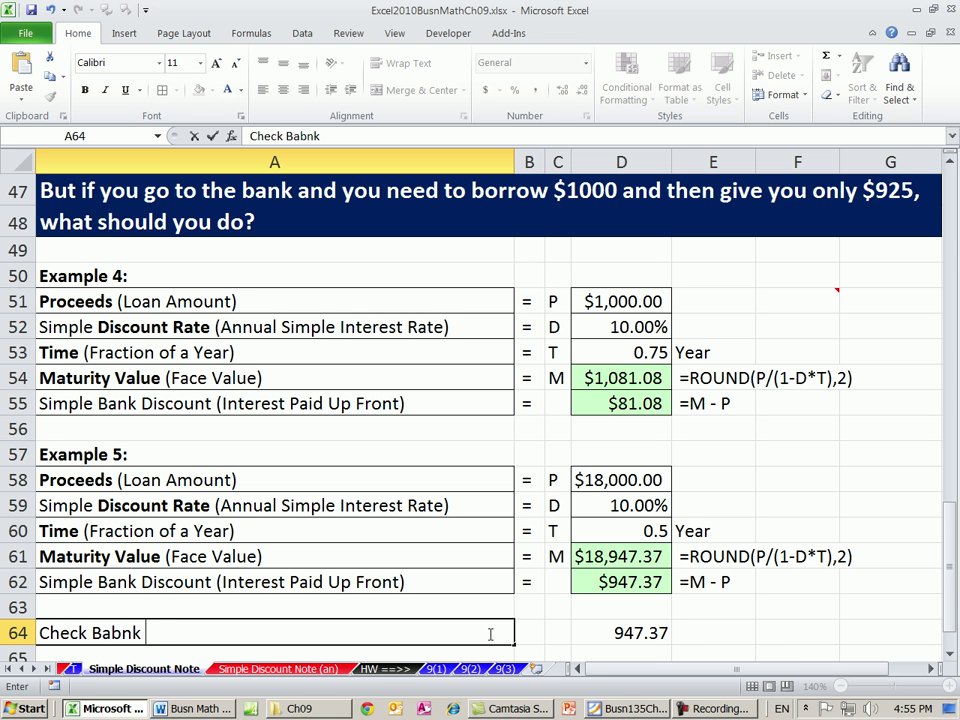
text(Discount = )
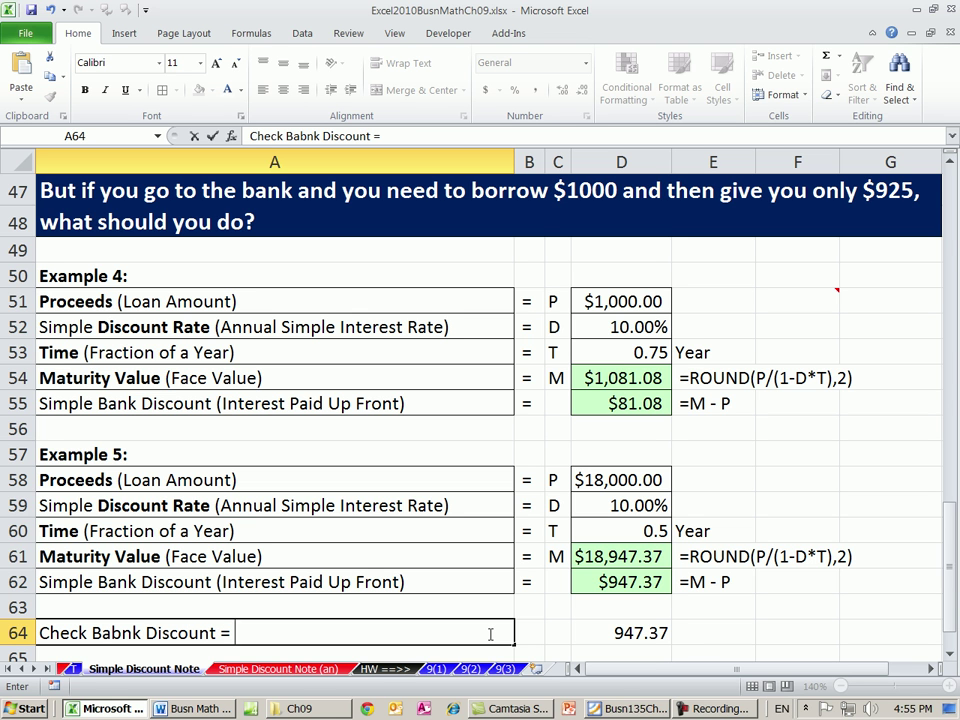
text(B =)
key(ctrl+Return)
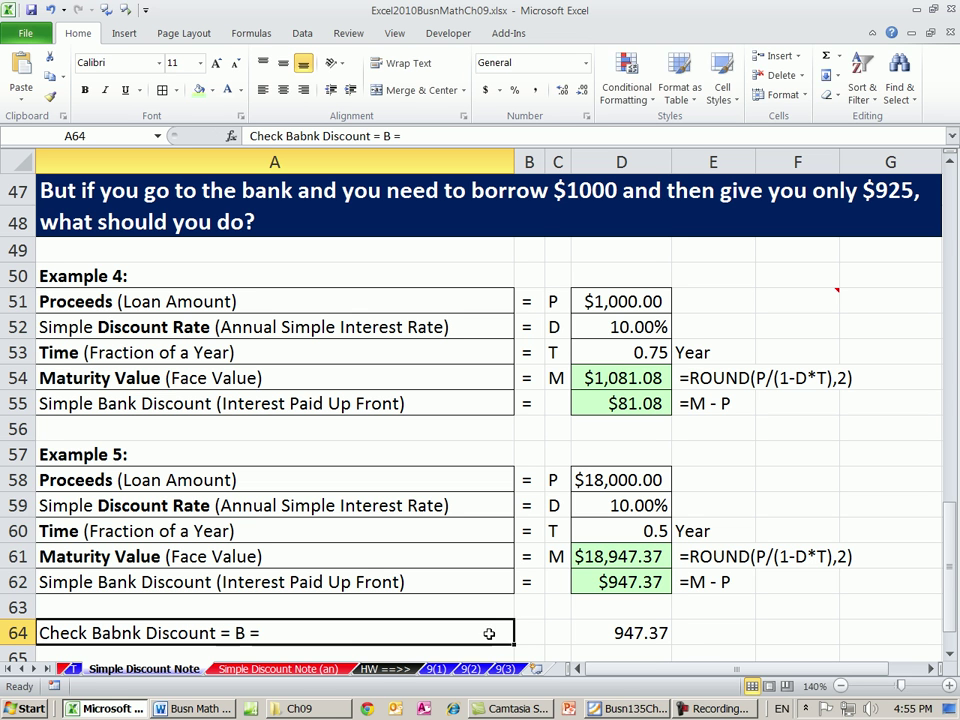
double_click(115, 632)
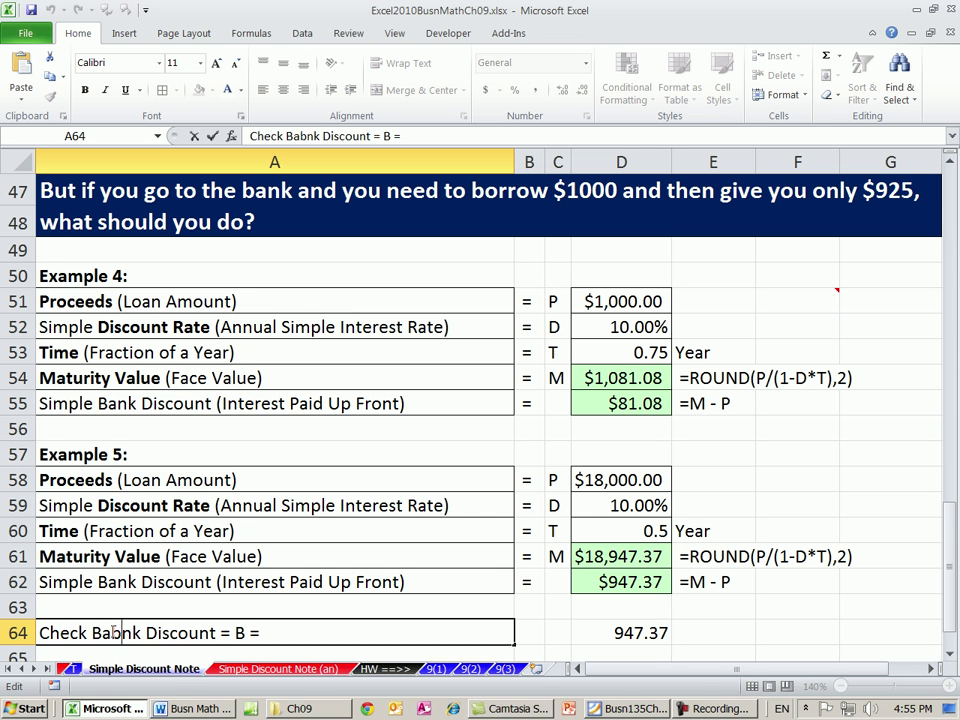
key(BackSpace)
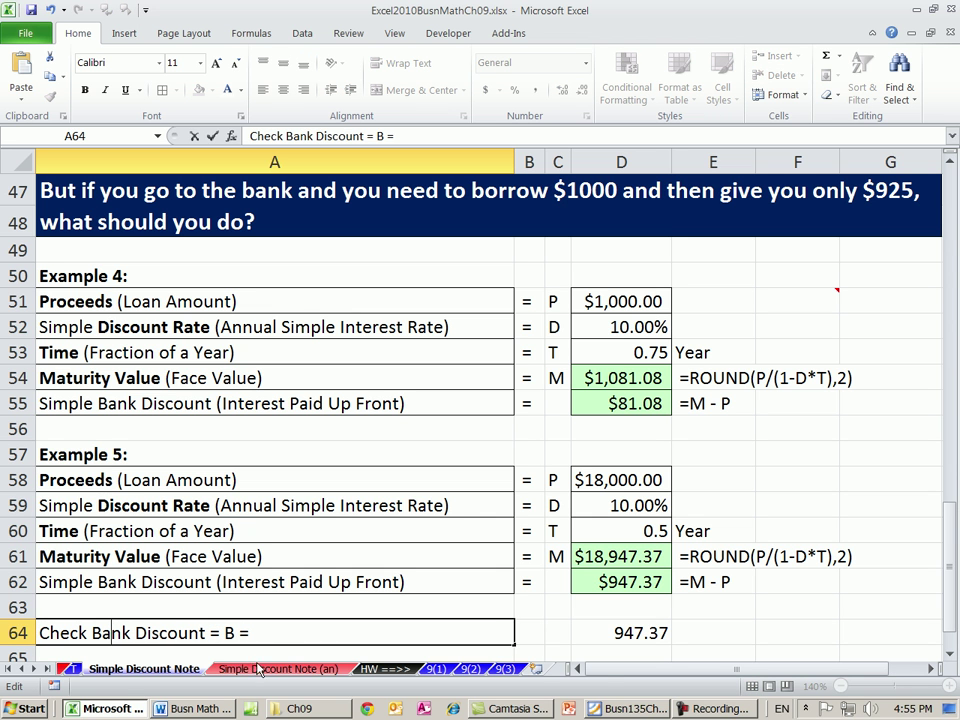
click(712, 632)
Format the bank discount check in D64 as currency and give it the light green fill
click(620, 632)
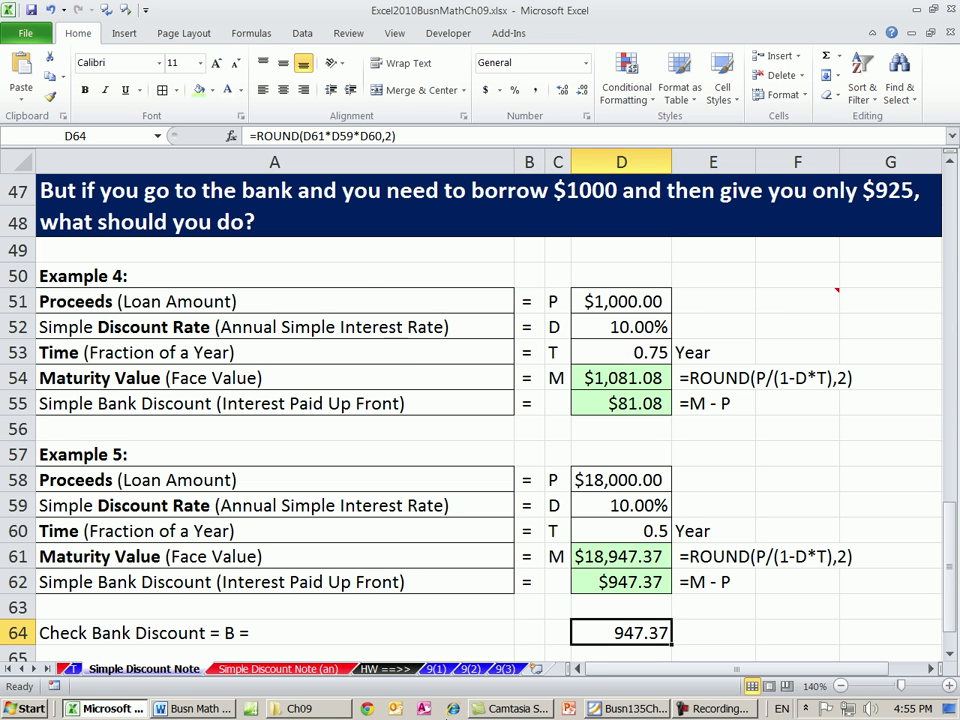
key(ctrl+shift+4)
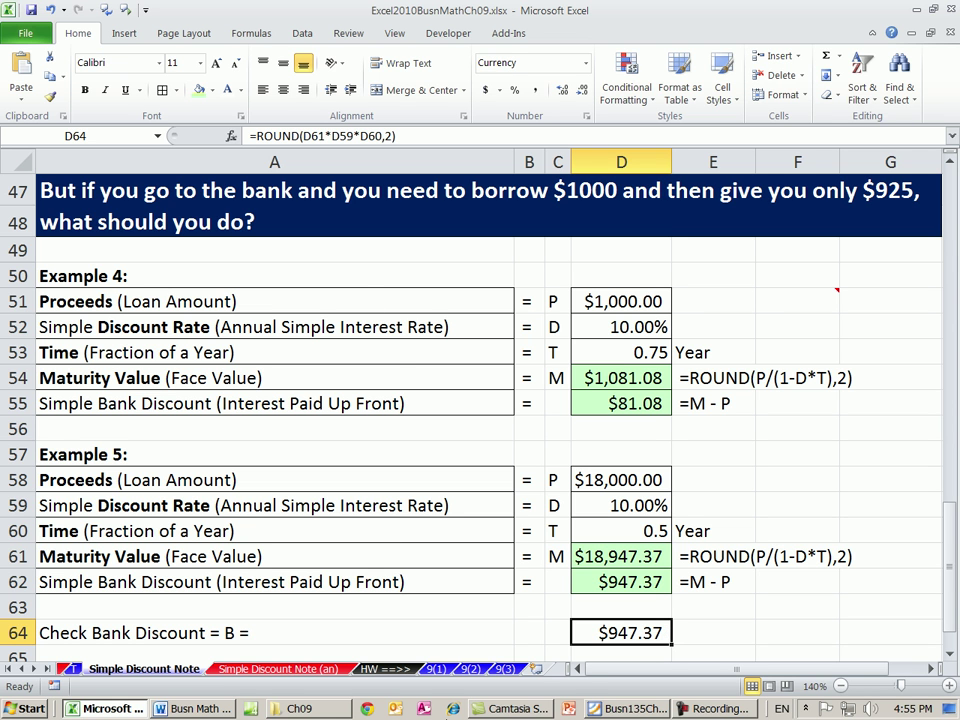
click(199, 90)
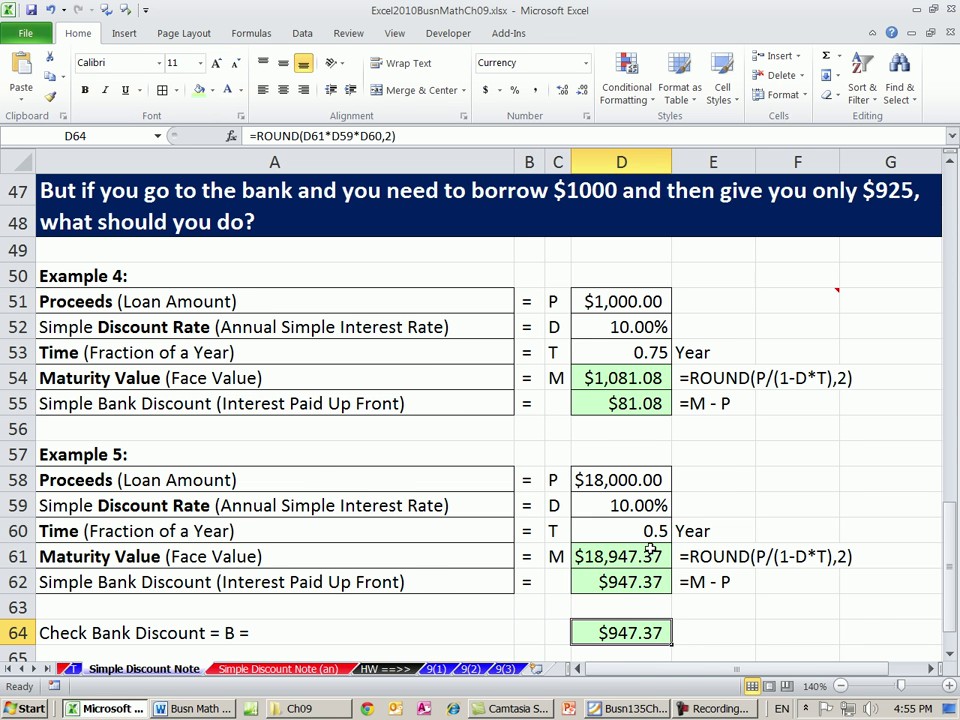
Review the simple discount note definition and the worked examples, from Example 1's bank discount and proceeds down to Examples 4 and 5
scroll(651, 549, up, 15)
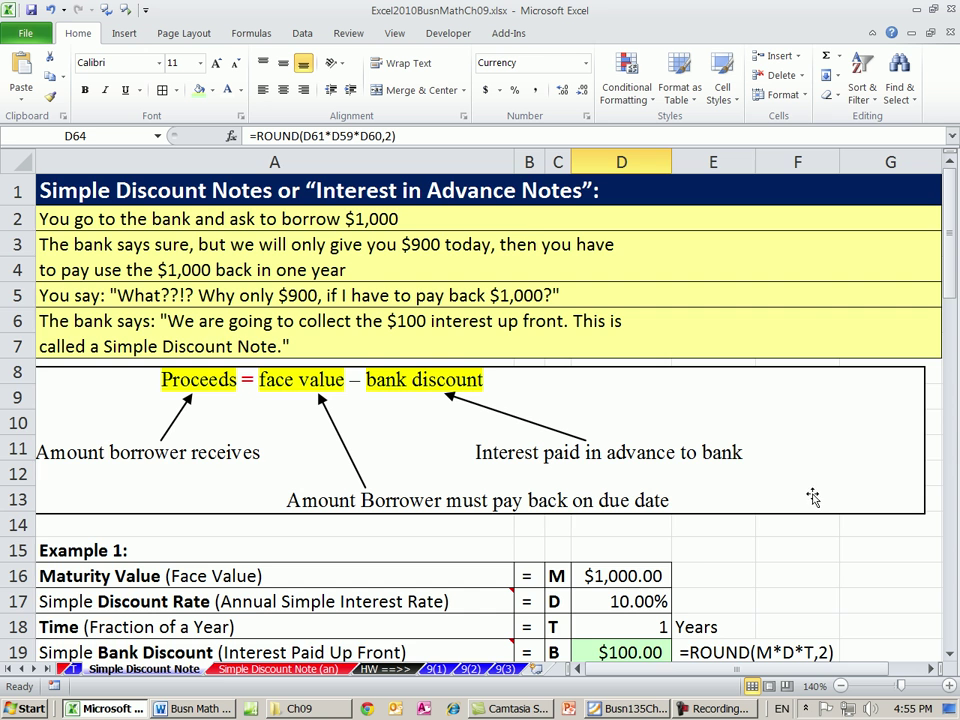
scroll(821, 499, down, 3)
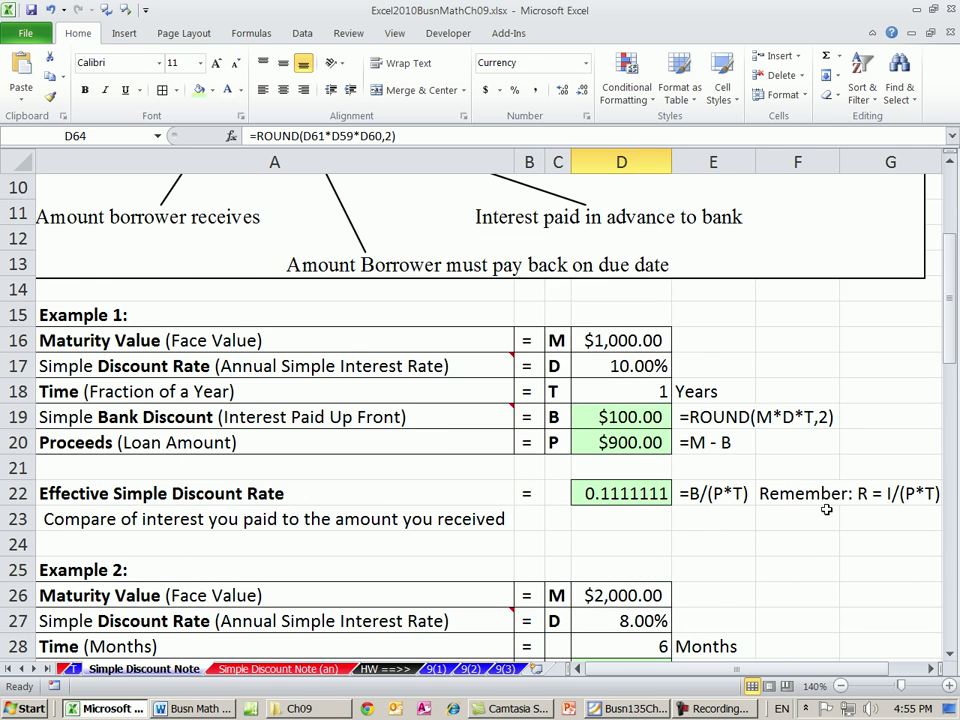
scroll(826, 510, down, 3)
scroll(825, 514, up, 2)
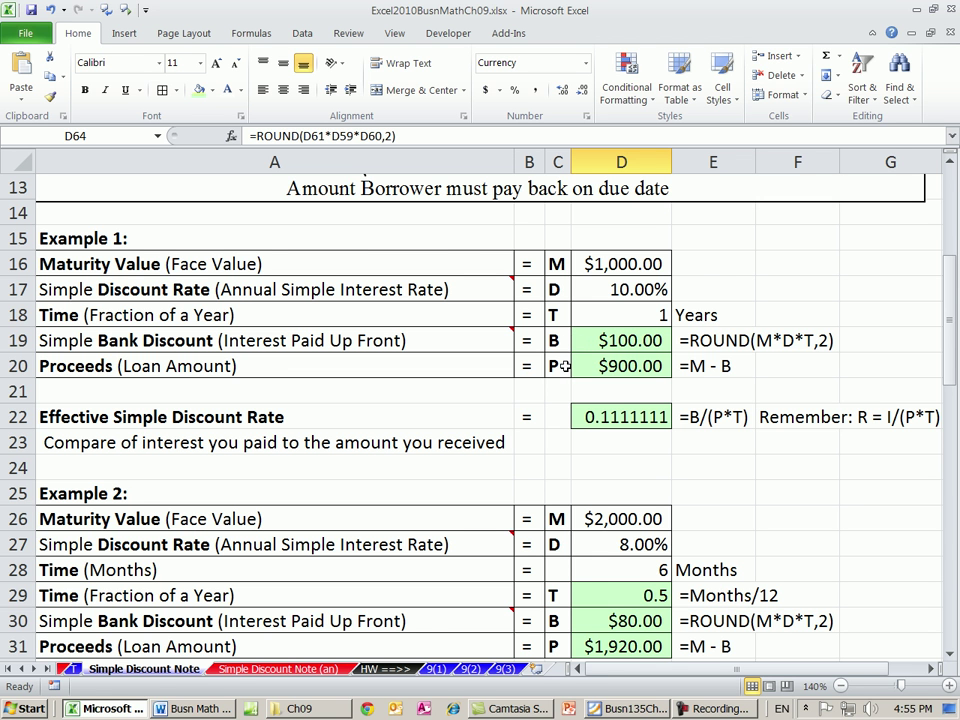
scroll(761, 429, down, 9)
scroll(775, 440, down, 3)
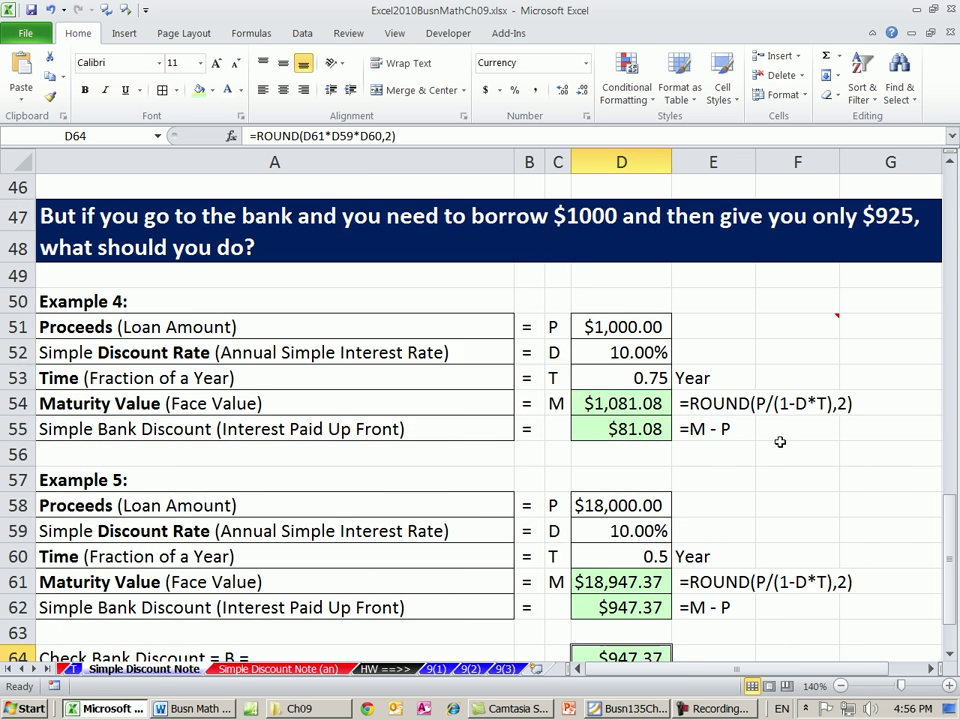
Examine Example 4's proceeds in D51 and the cell references in D54's maturity value formula
click(592, 238)
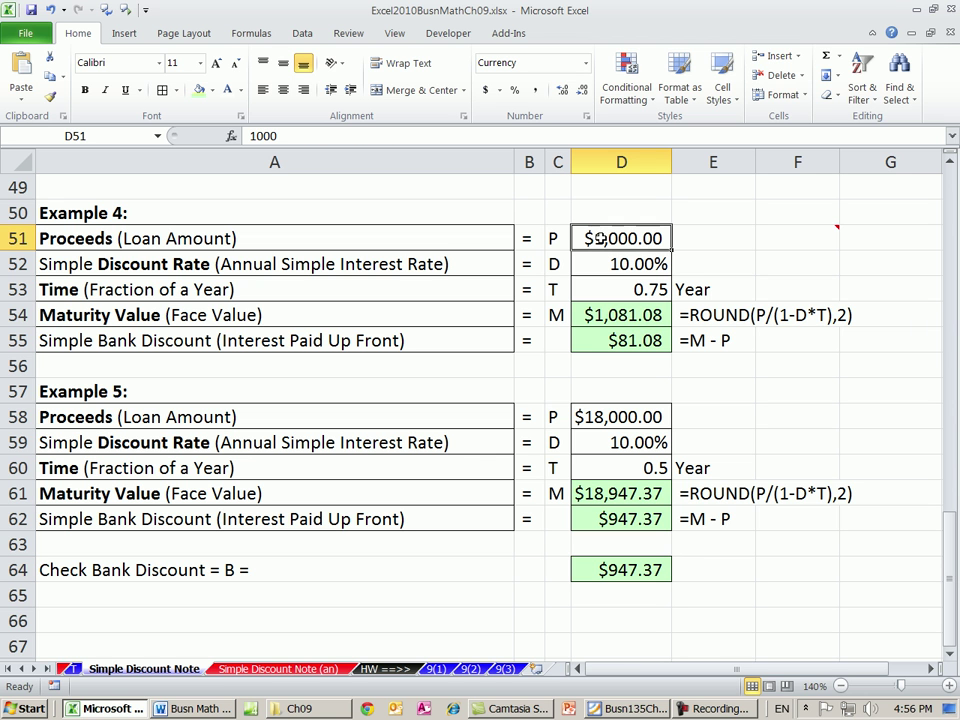
click(616, 316)
double_click(616, 316)
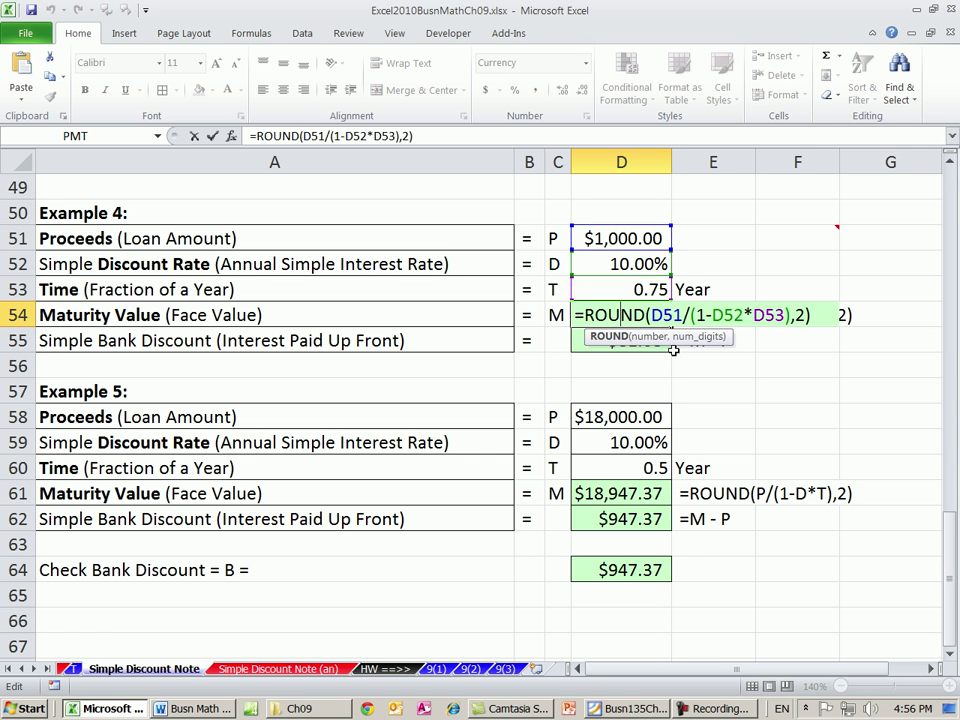